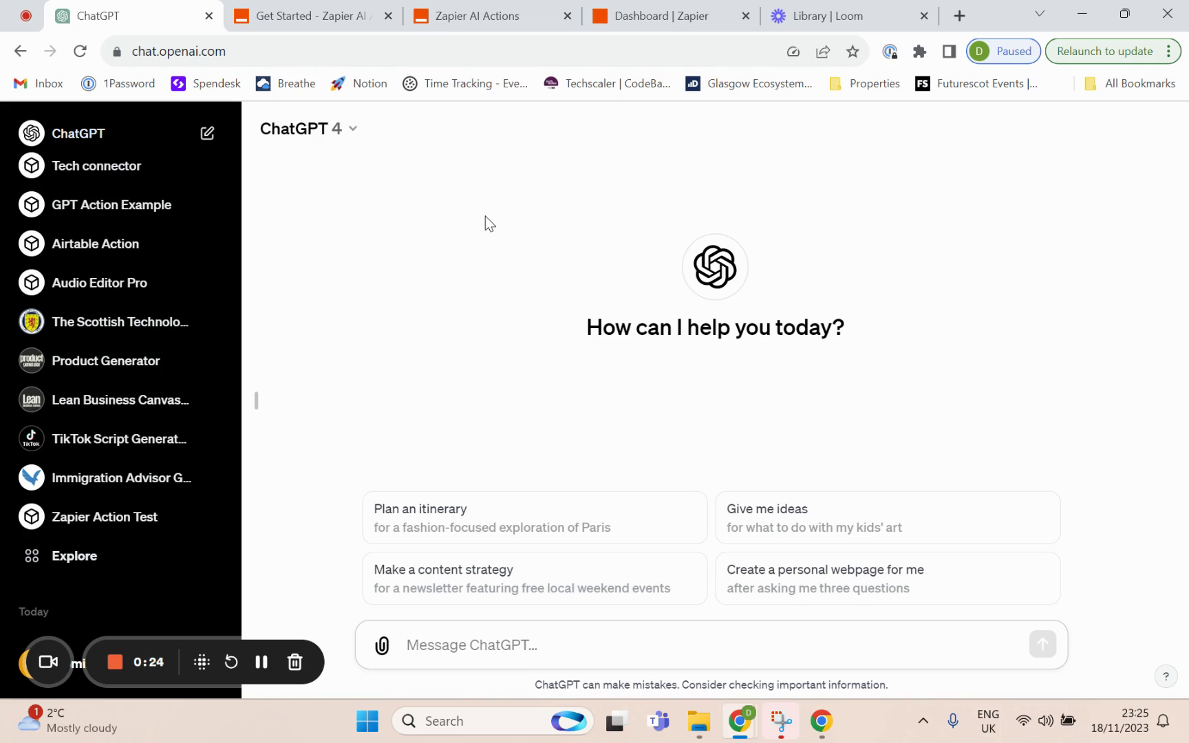
- Create a new Untitled Zap from the Zapier dashboard
left_click(668, 30)
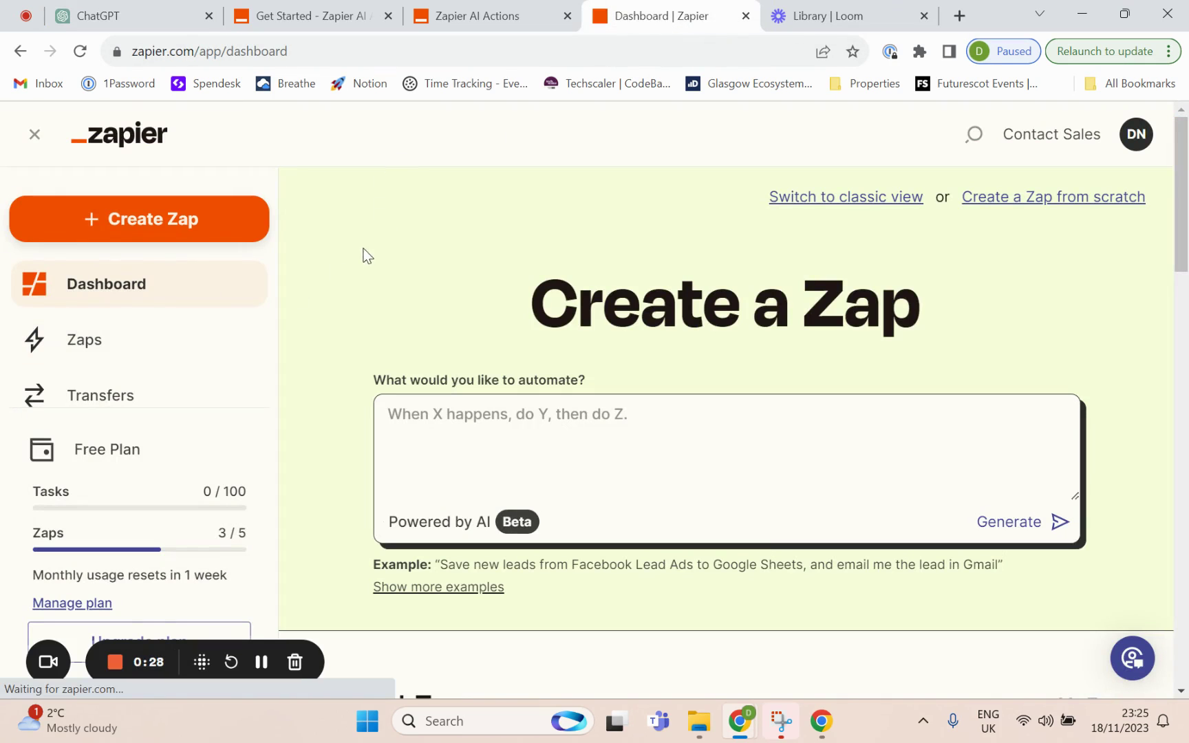
scroll(334, 241, "down", 3)
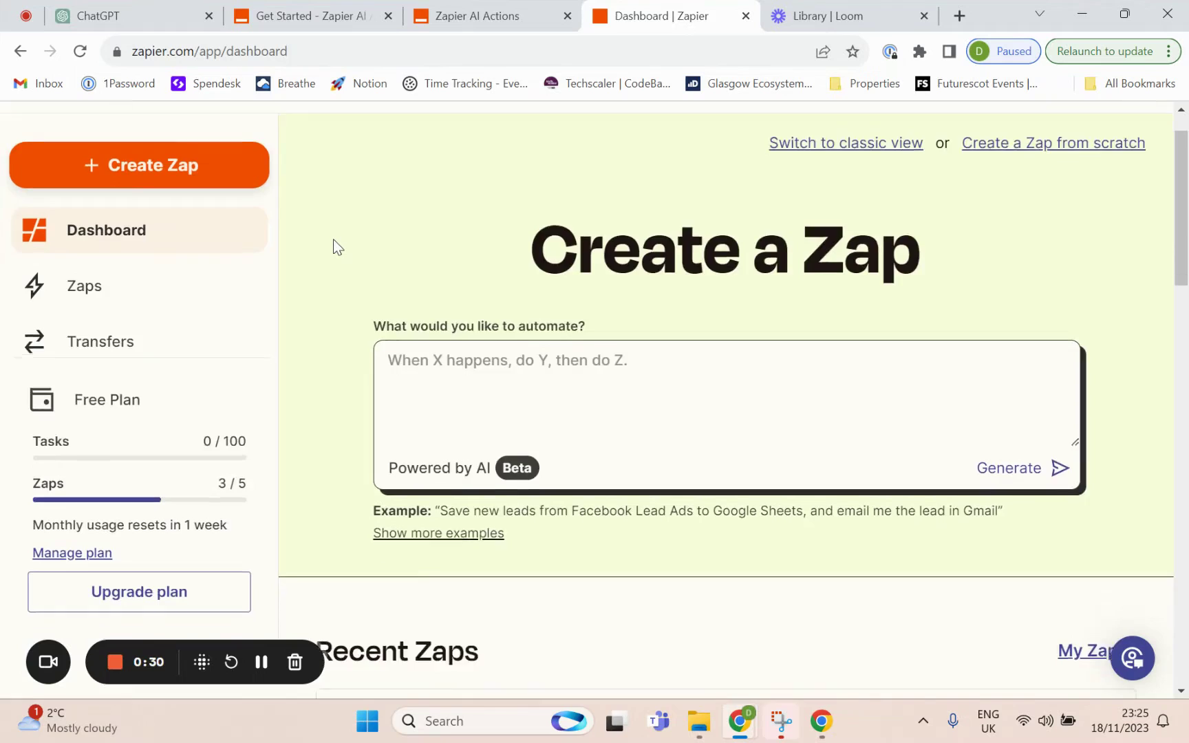
scroll(333, 238, "down", 3)
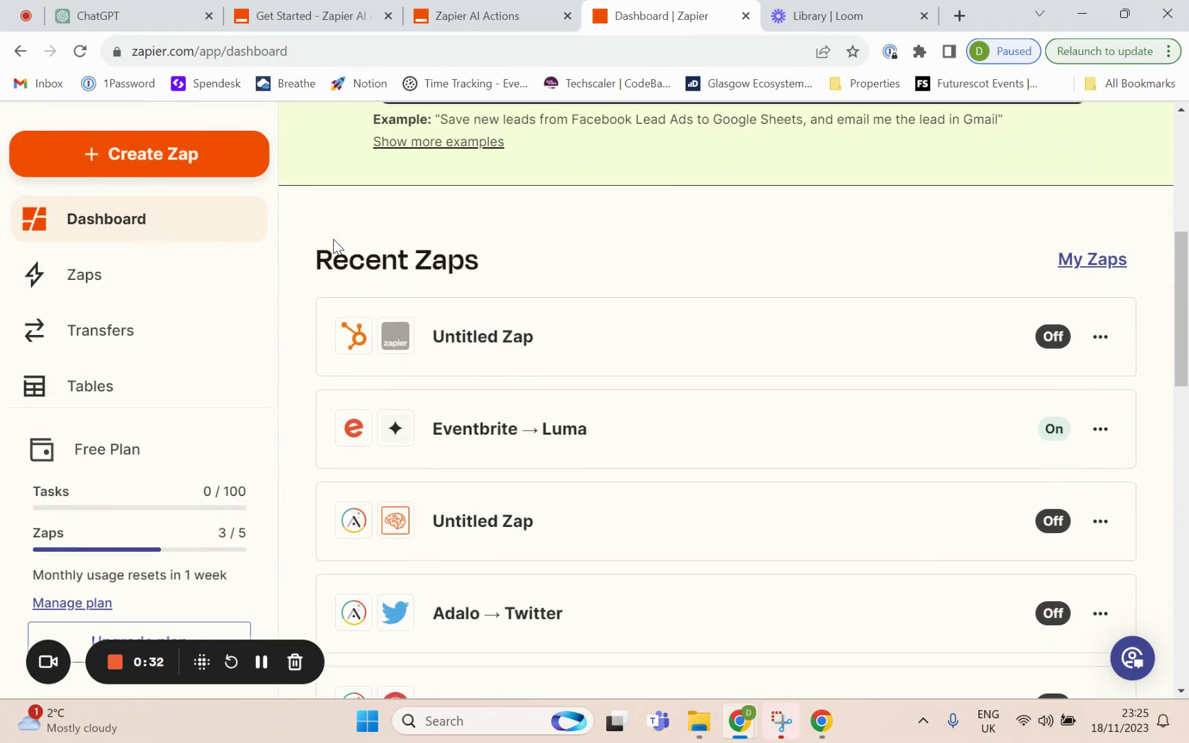
scroll(311, 186, "down", 3)
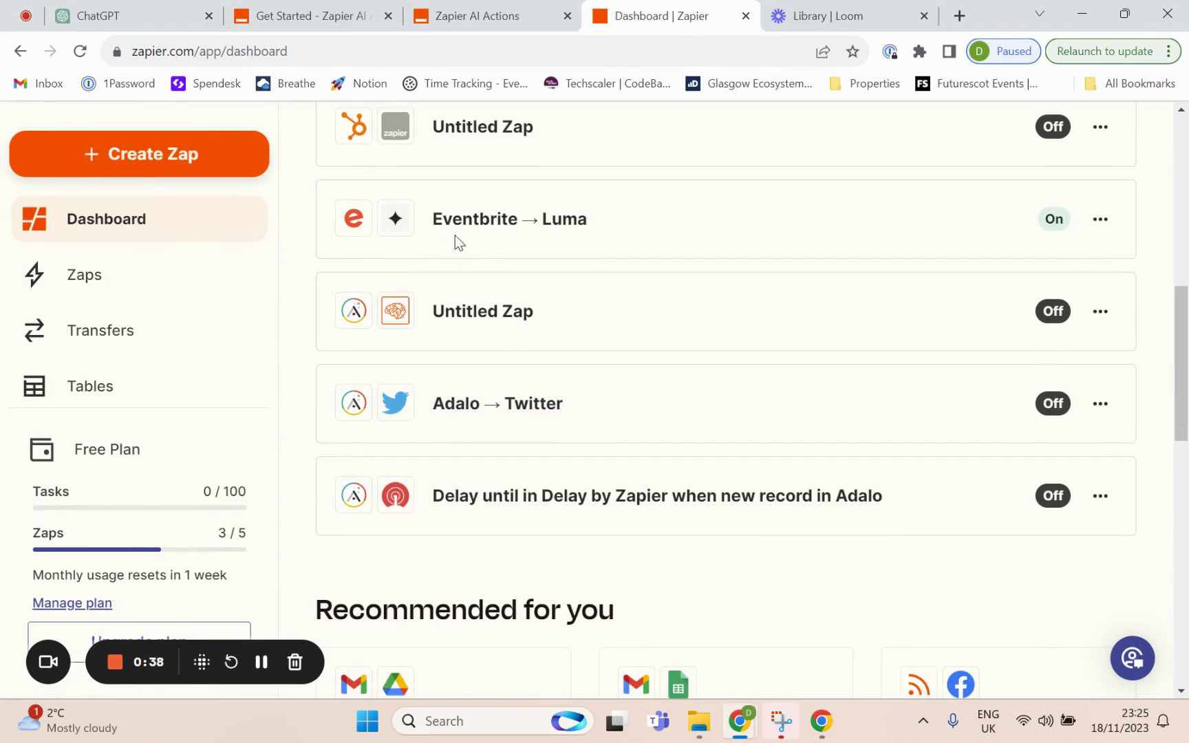
scroll(565, 231, "up", 2)
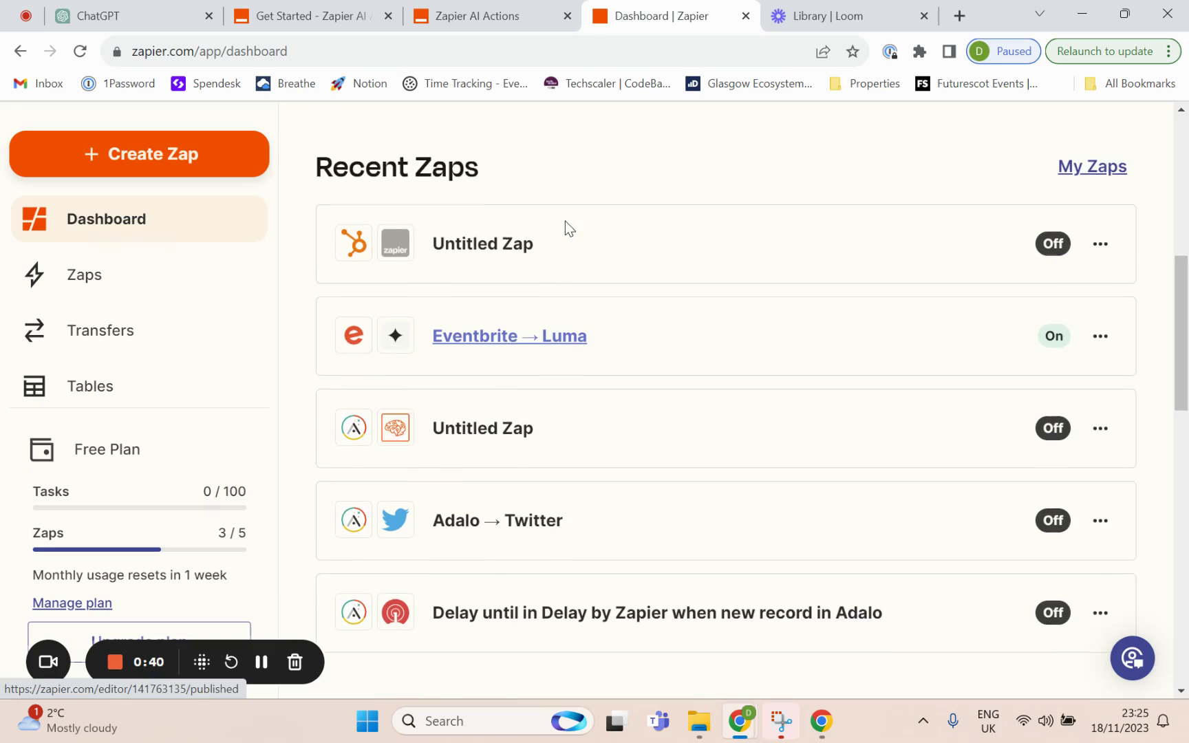
scroll(565, 221, "up", 1)
left_click(216, 148)
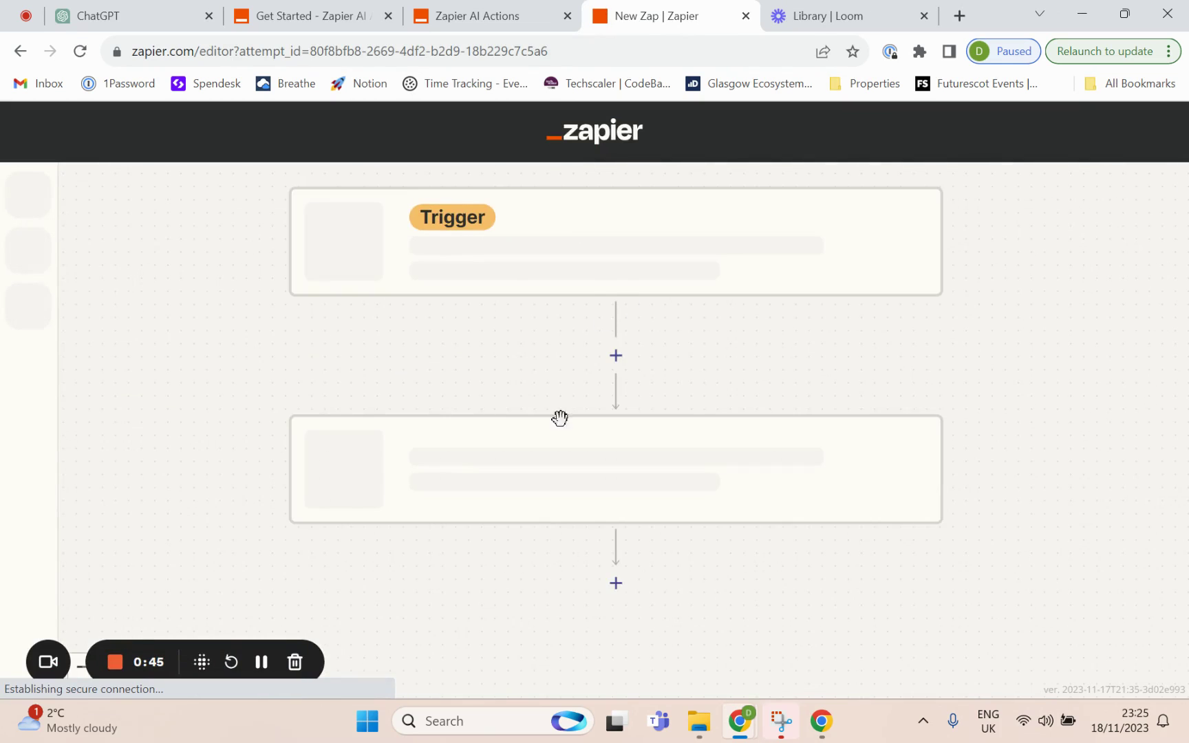
- Zoom the Zap canvas out to 82% and pan to bring the Trigger card into view
scroll(570, 457, "down", 2)
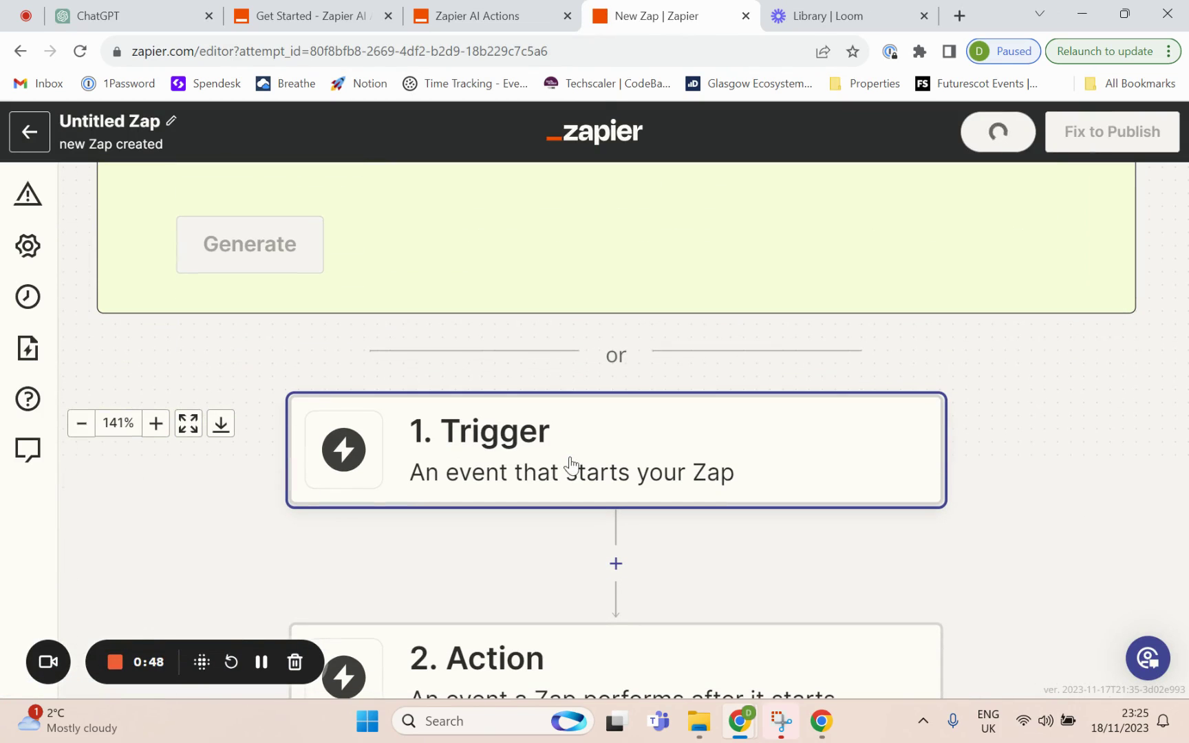
double_click(97, 424)
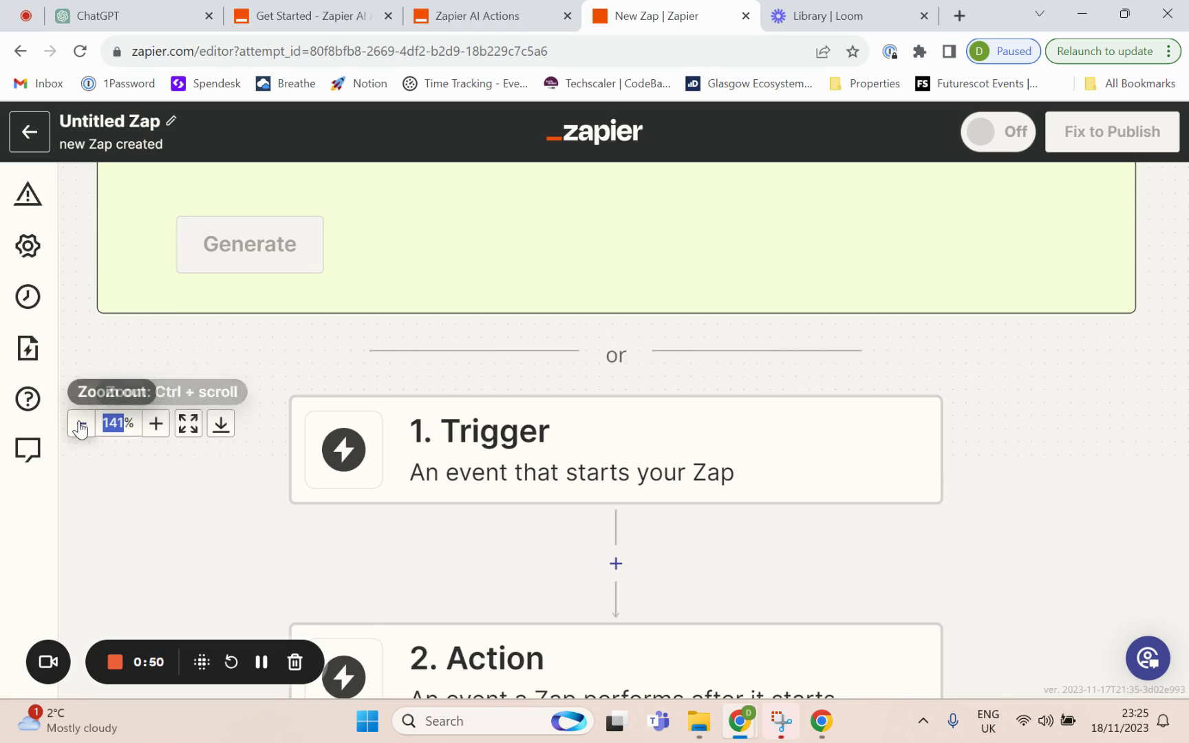
left_click(81, 424)
left_click(81, 424)
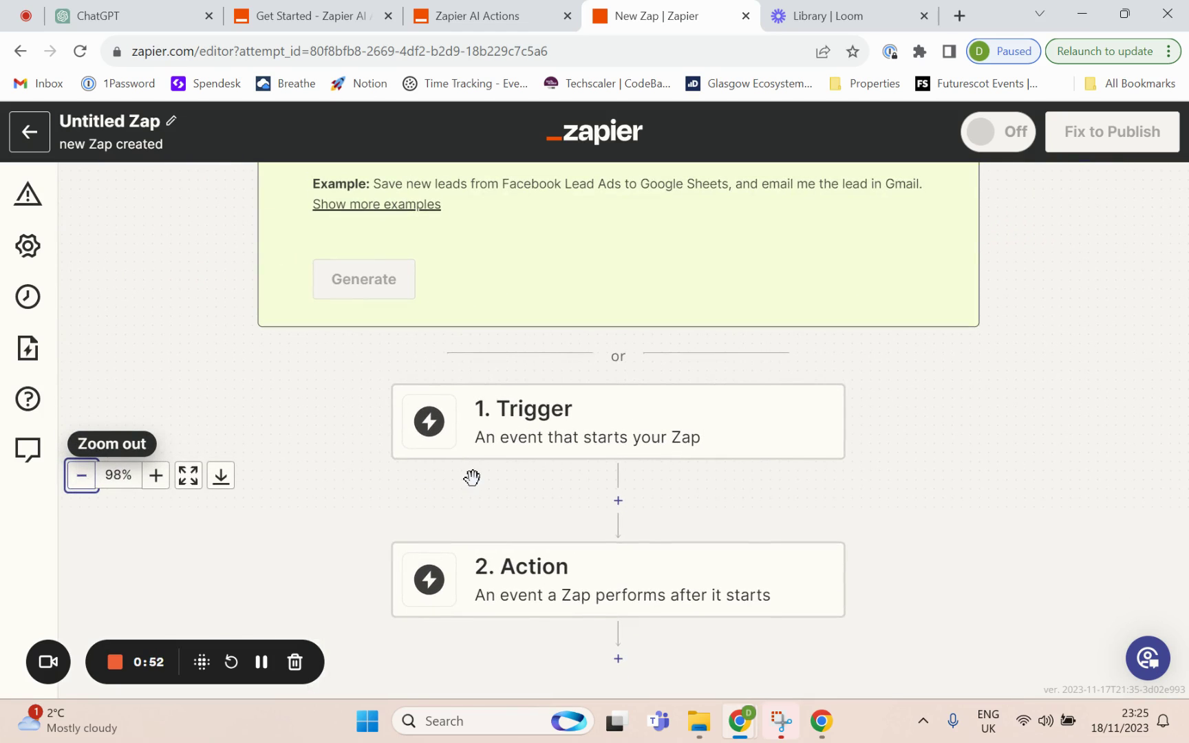
left_click(81, 475)
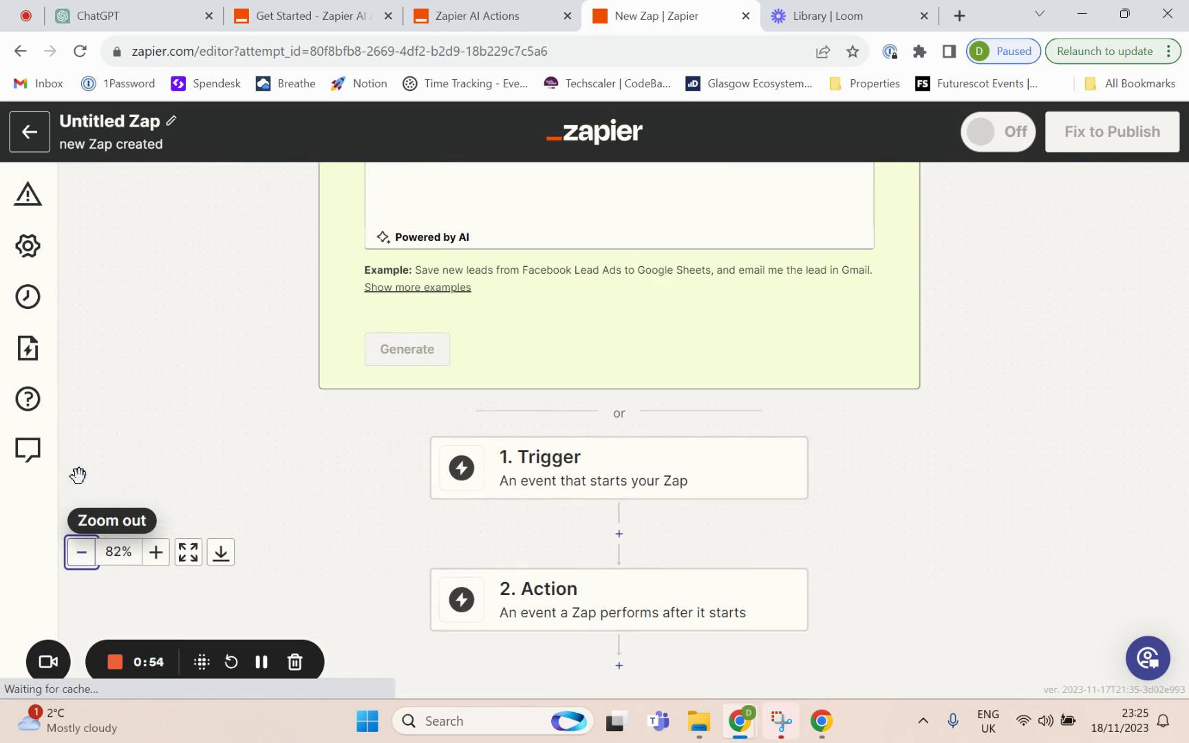
left_click_drag(684, 479, 679, 593)
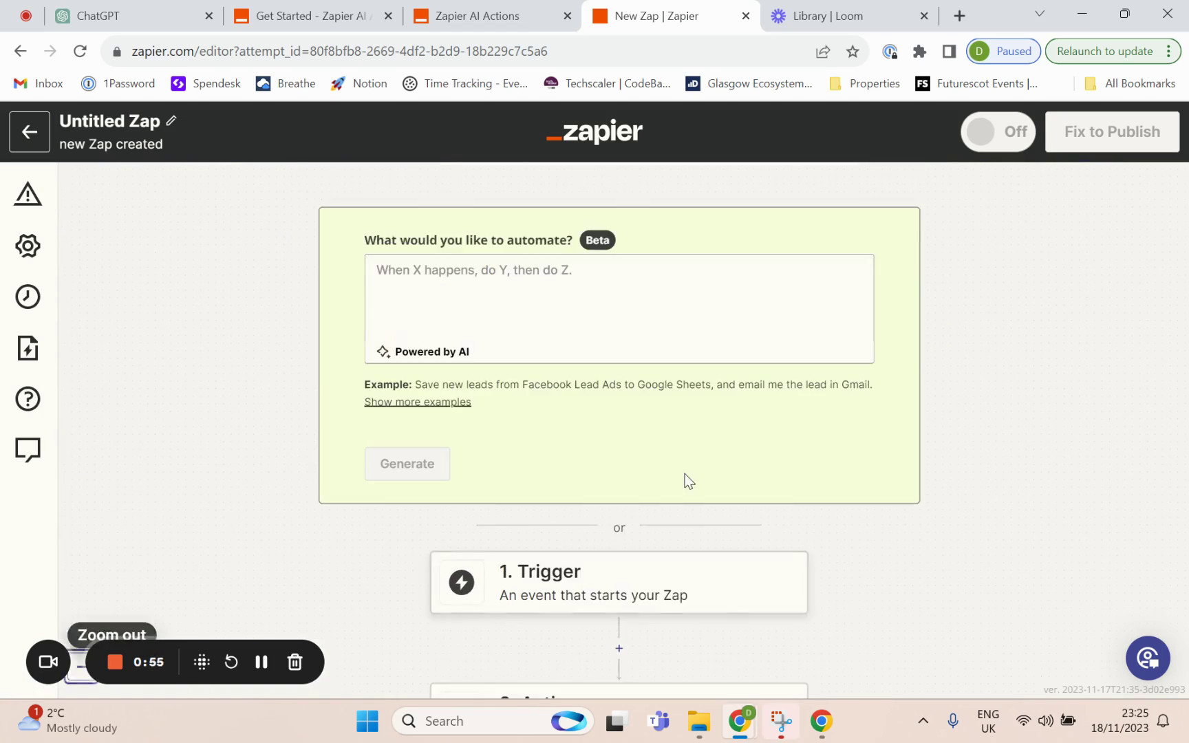
left_click(679, 593)
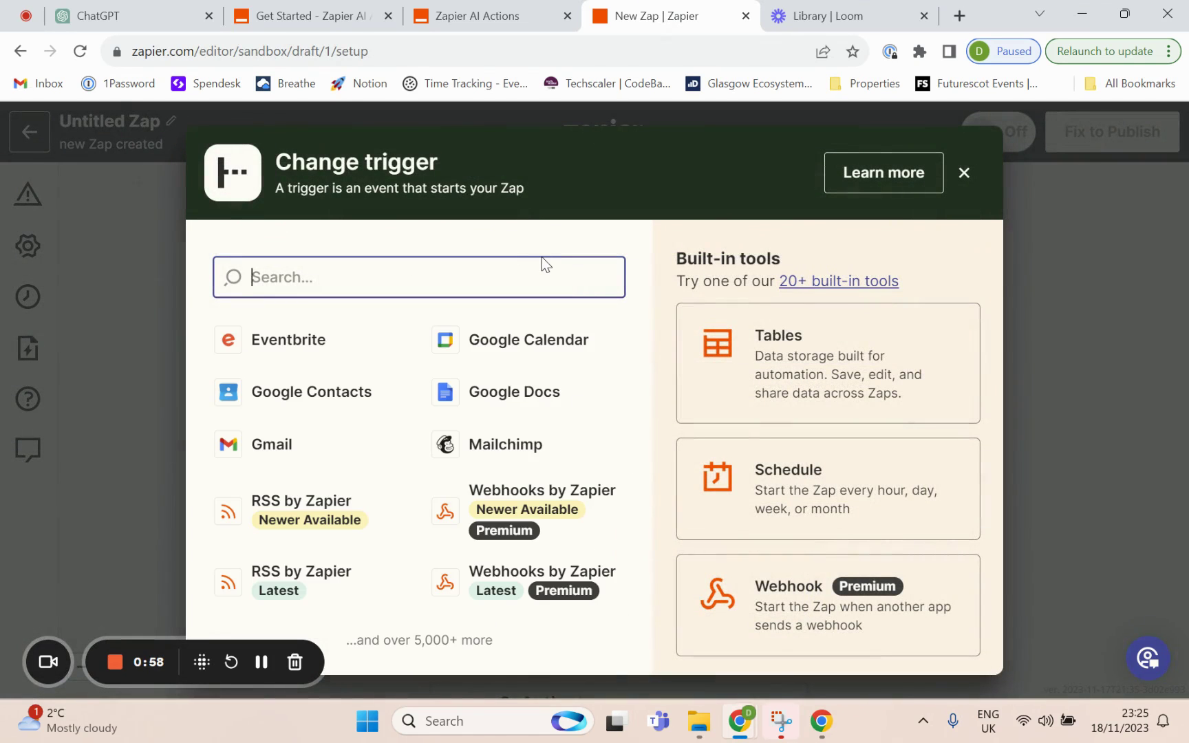
type("hub")
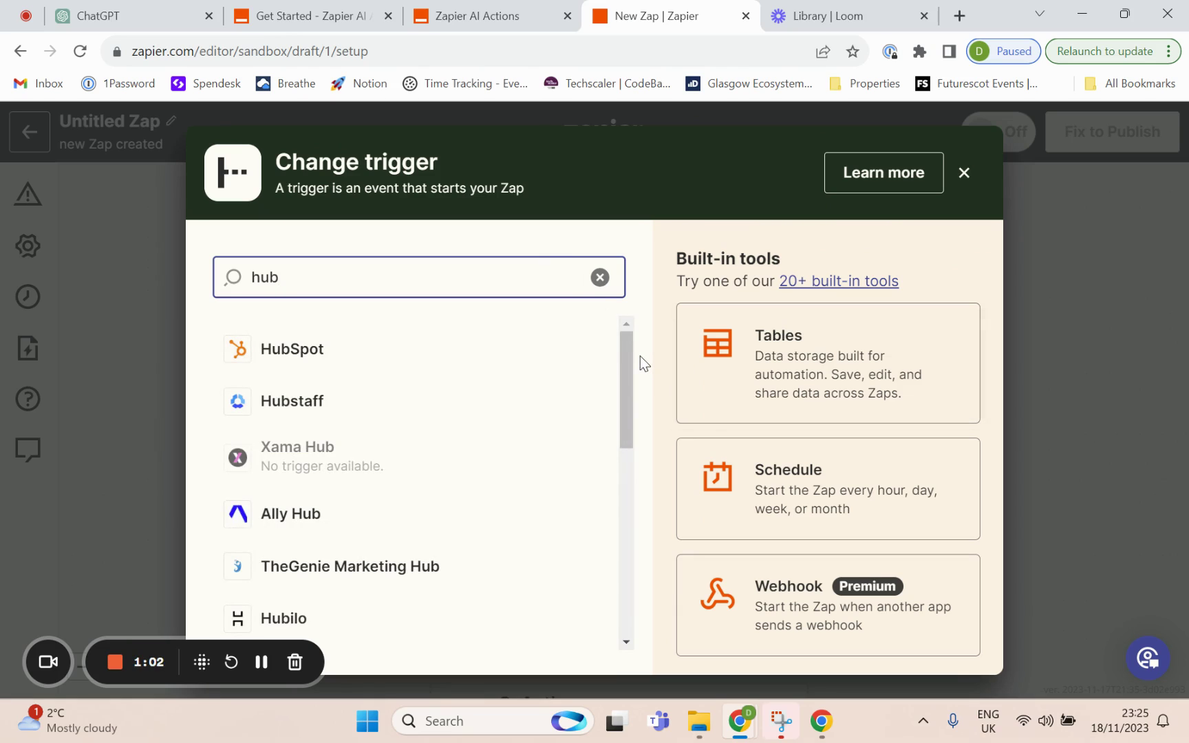
key("BackSpace")
key("BackSpace")
key("BackSpace")
type("sal")
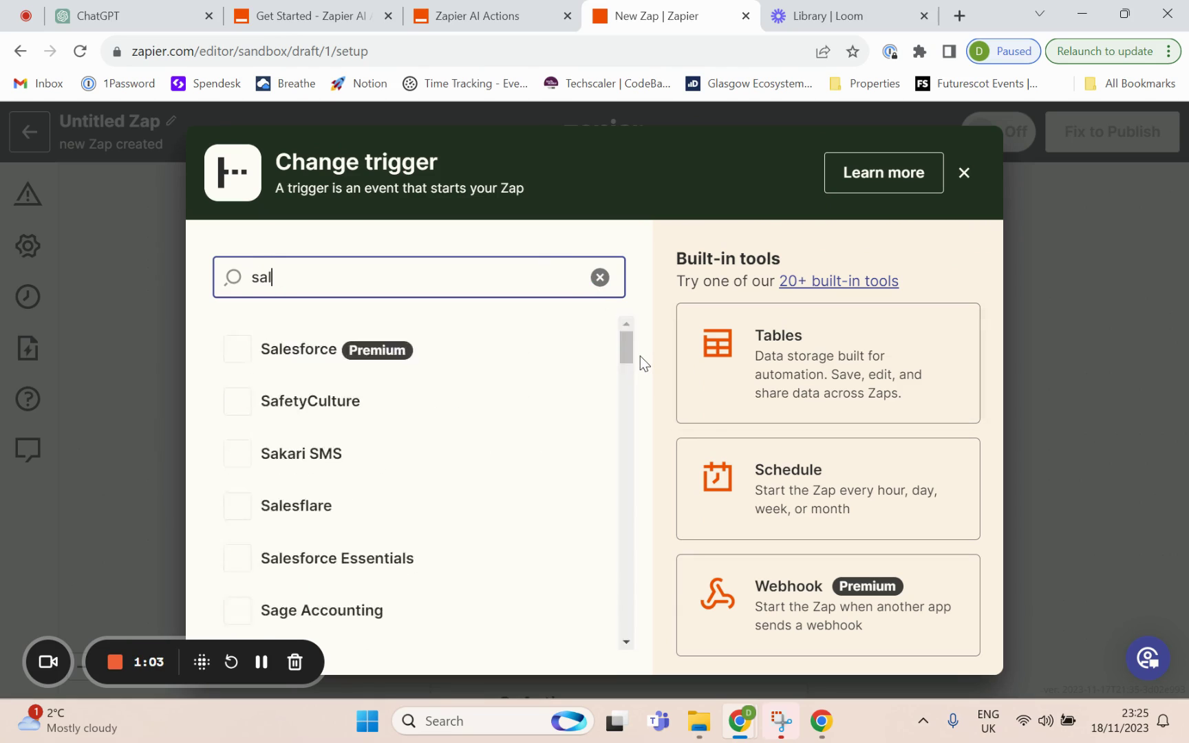
type("es")
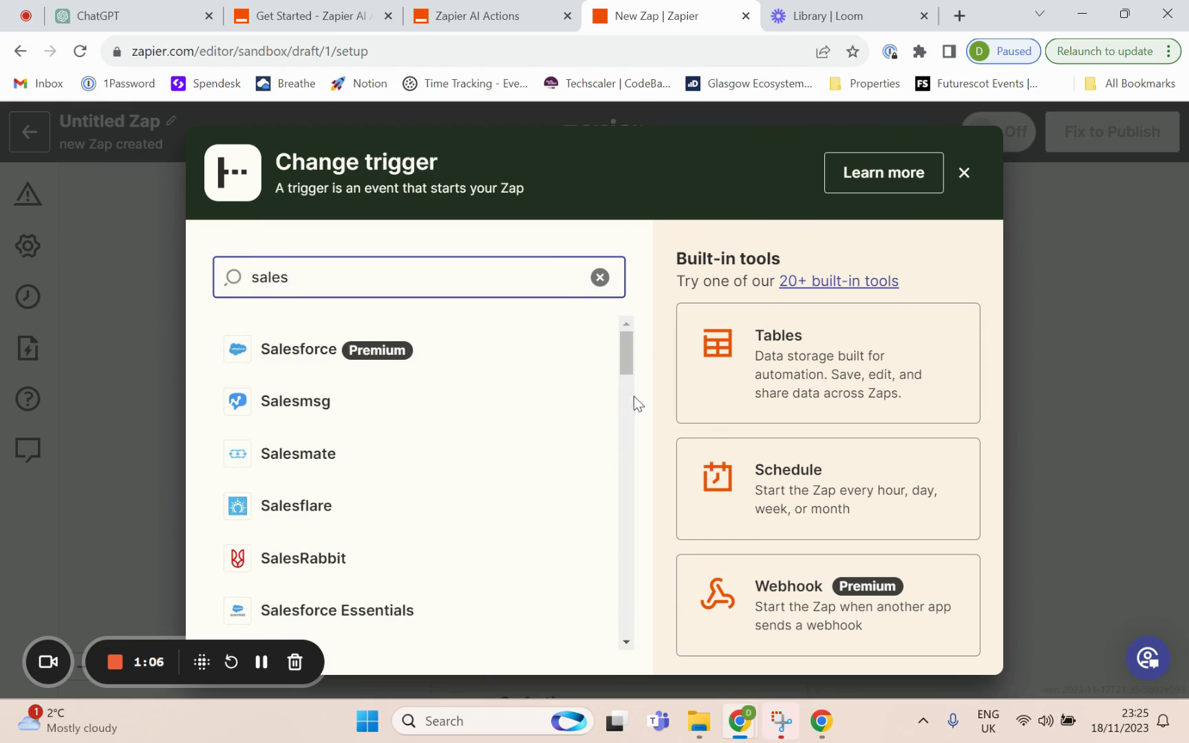
left_click_drag(629, 347, 630, 440)
left_click(599, 277)
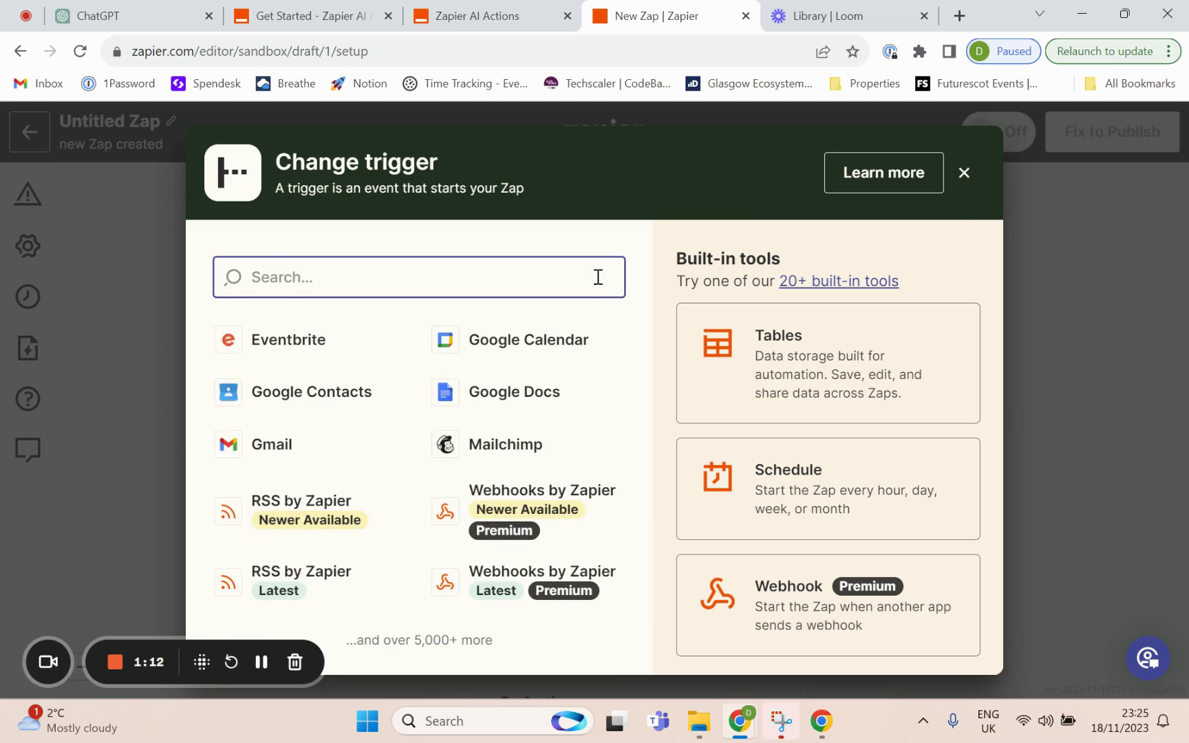
type("type")
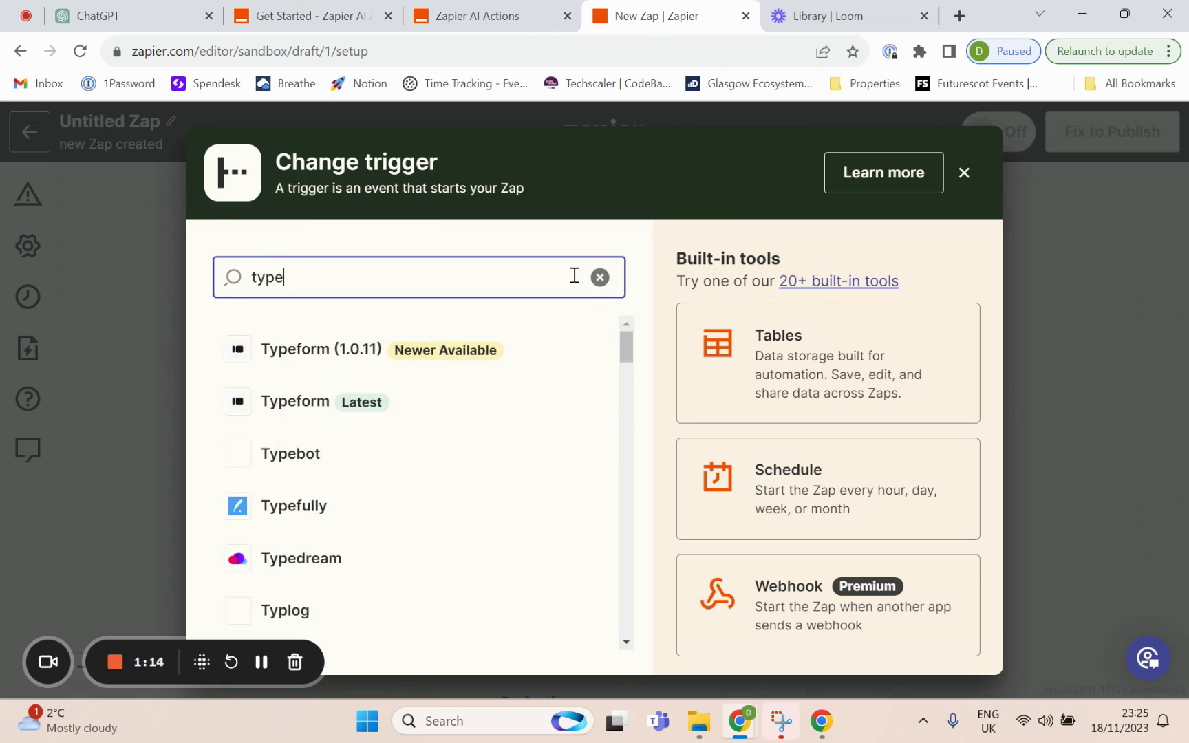
key("BackSpace")
type("f")
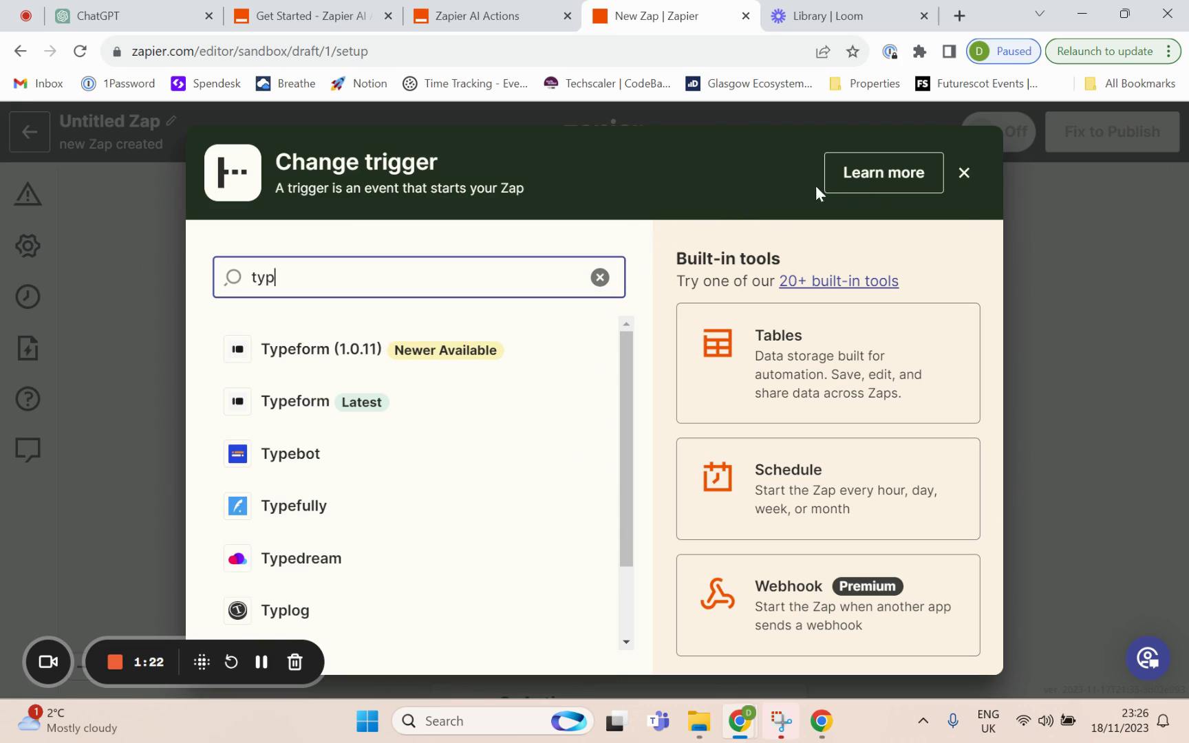
left_click(963, 173)
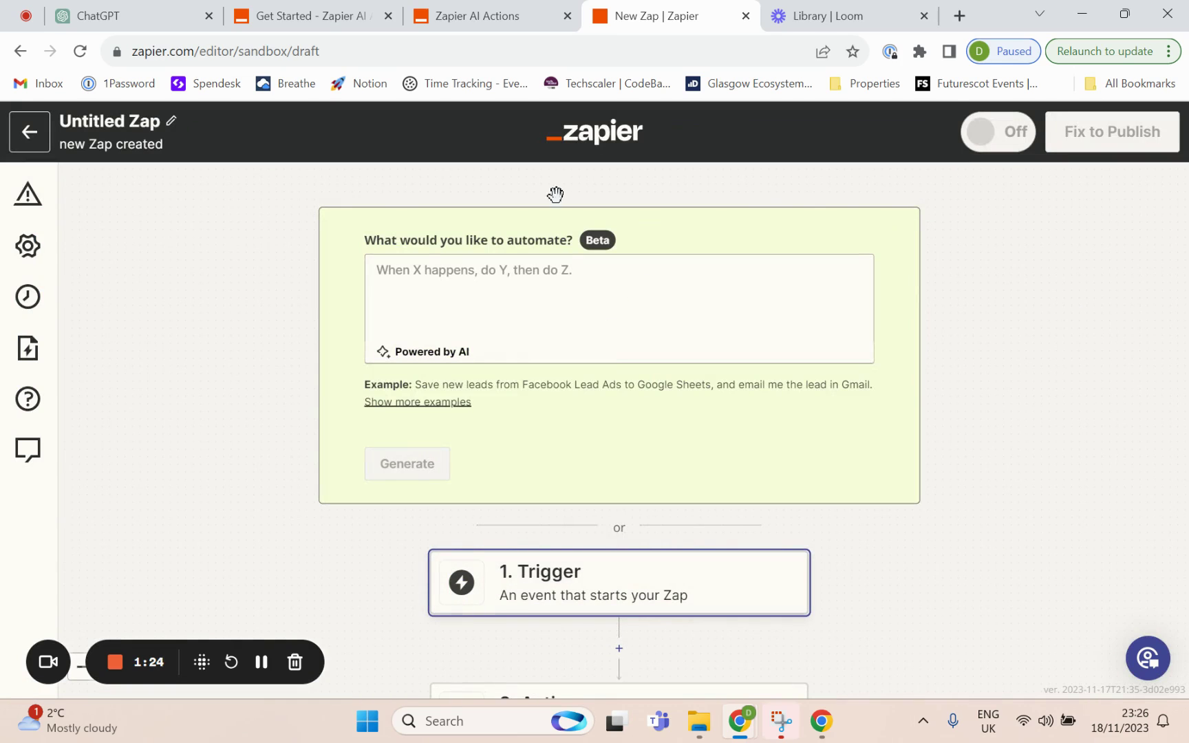
- Start a new GPT draft from the ChatGPT GPTs page and switch to Configure
left_click(133, 13)
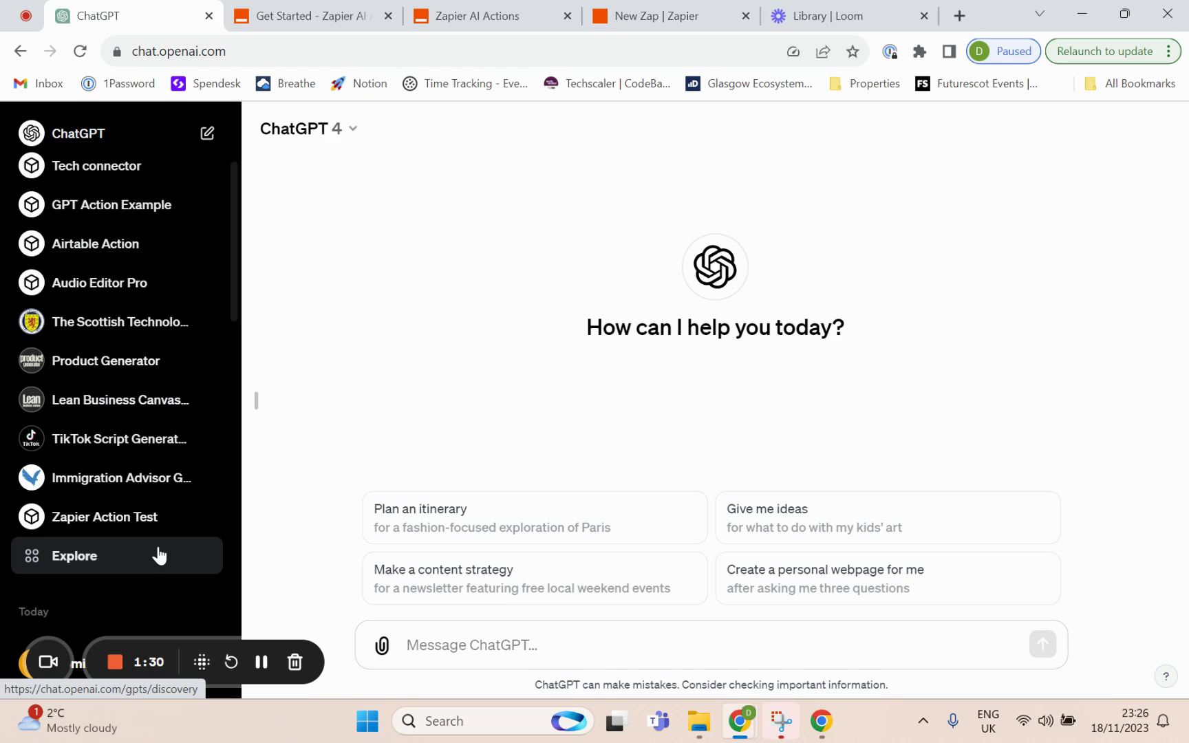
left_click(196, 558)
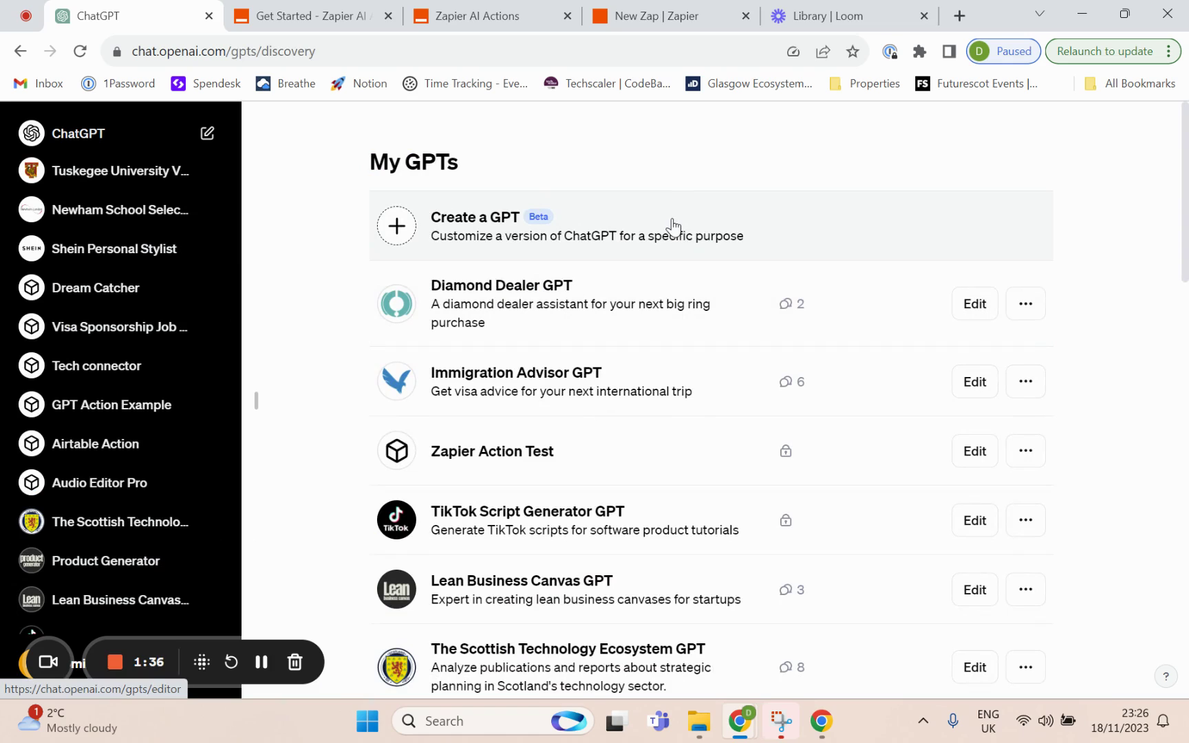
left_click(673, 226)
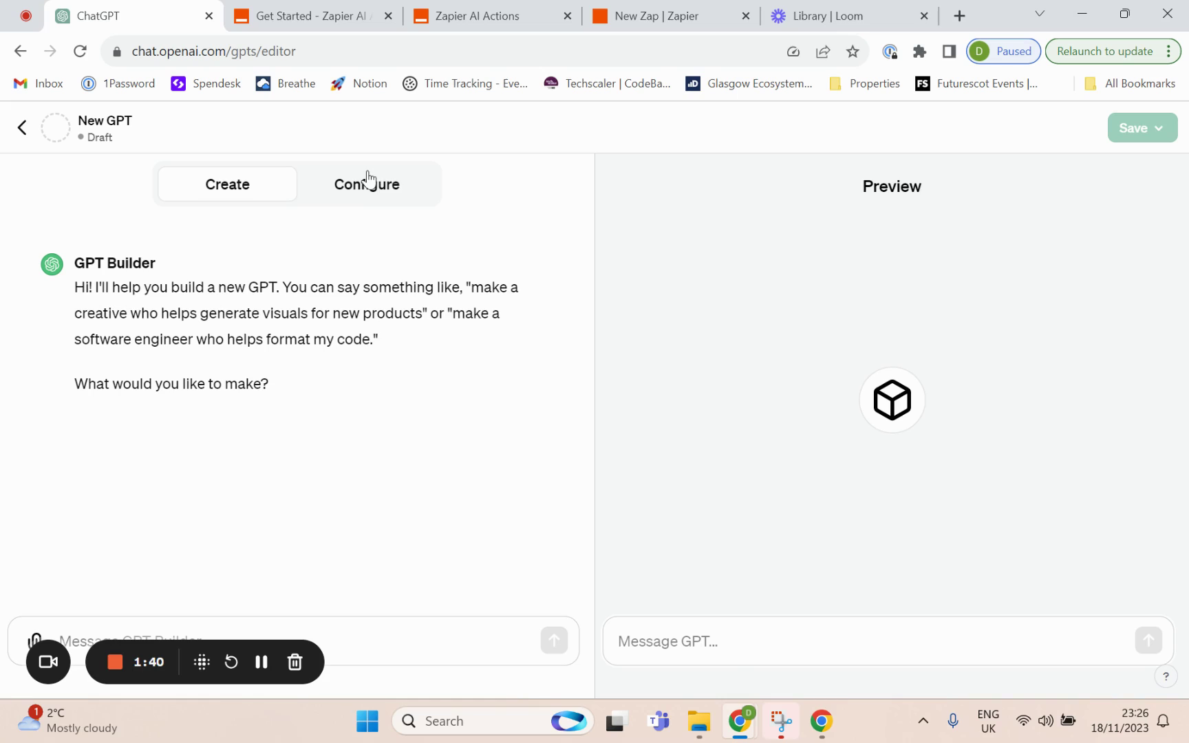
left_click(371, 196)
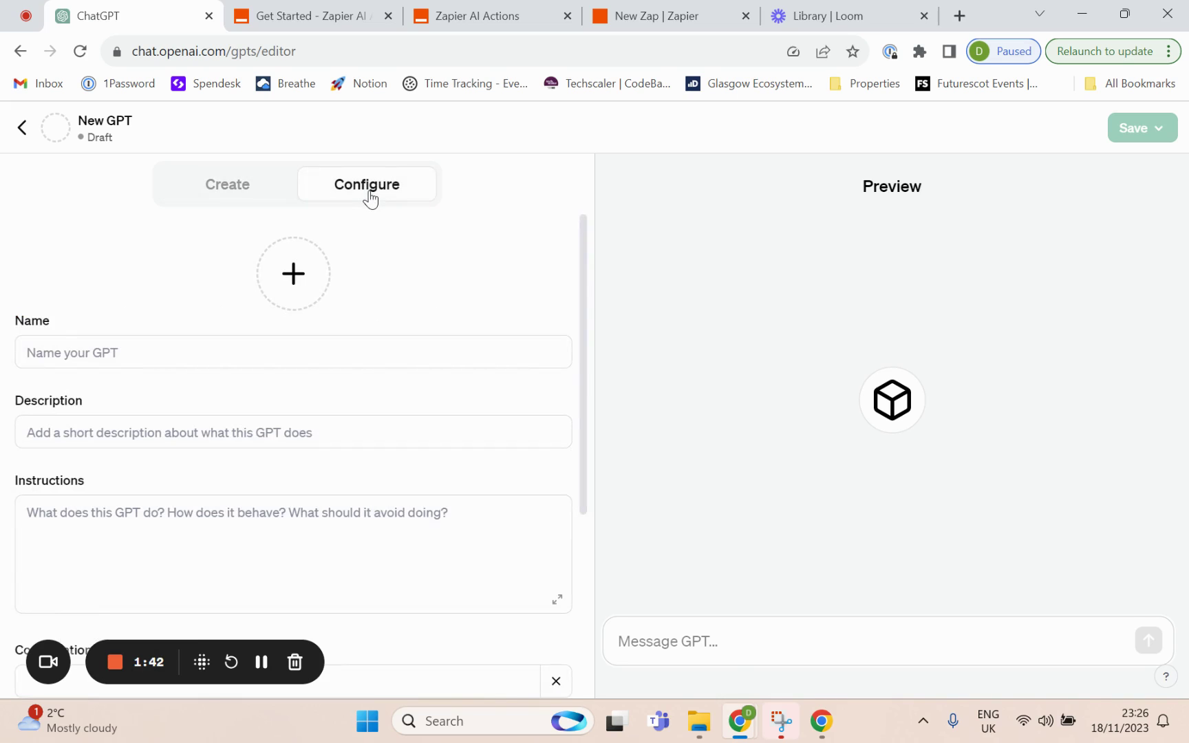
- Add a new action to the GPT, showing an empty schema
scroll(457, 246, "down", 4)
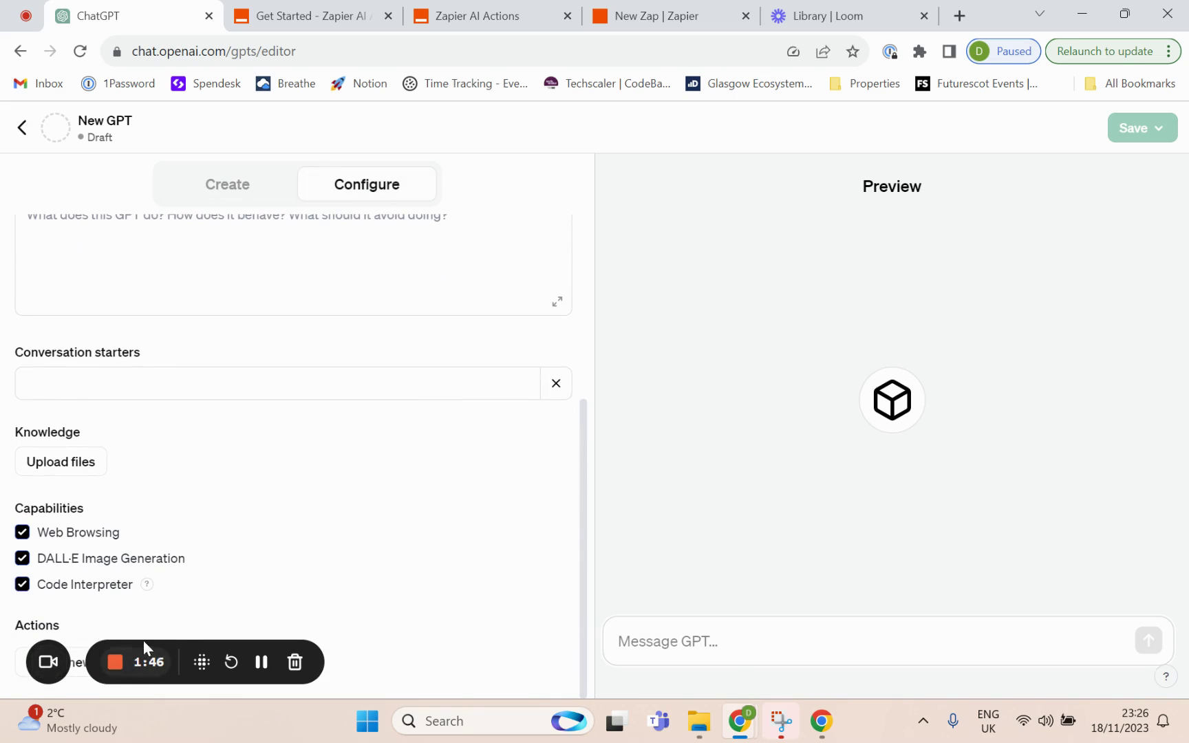
left_click_drag(175, 644, 329, 613)
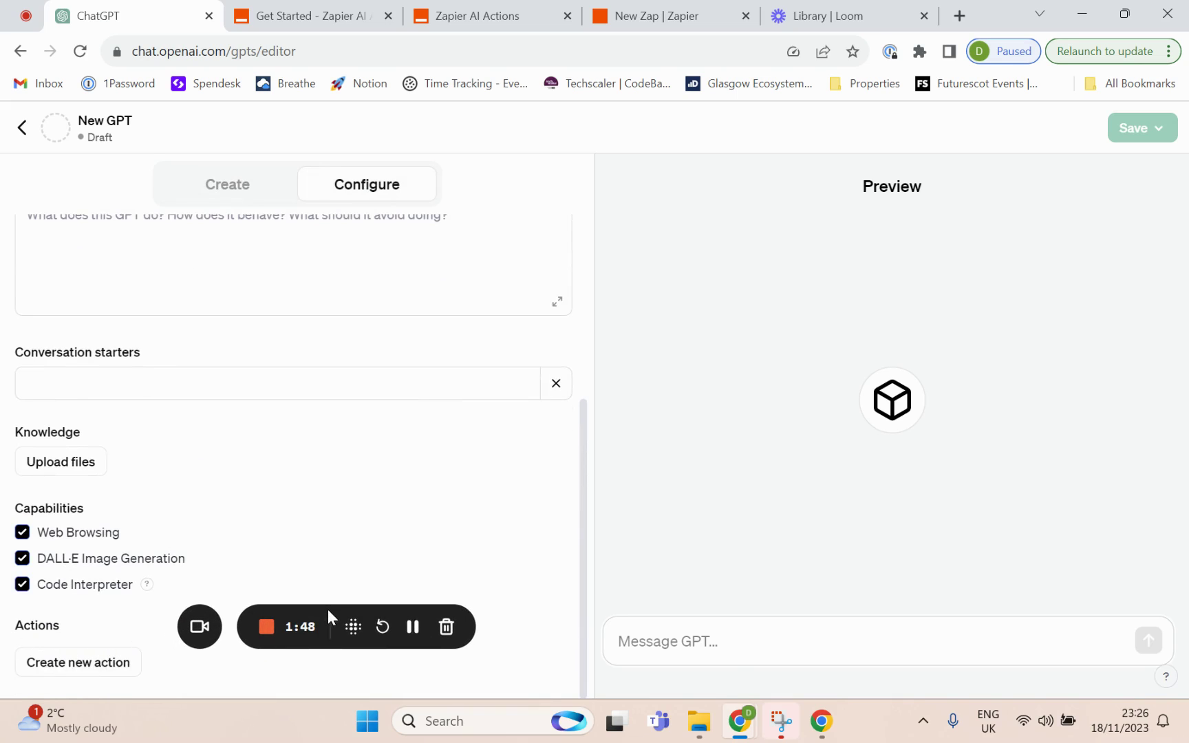
left_click(64, 665)
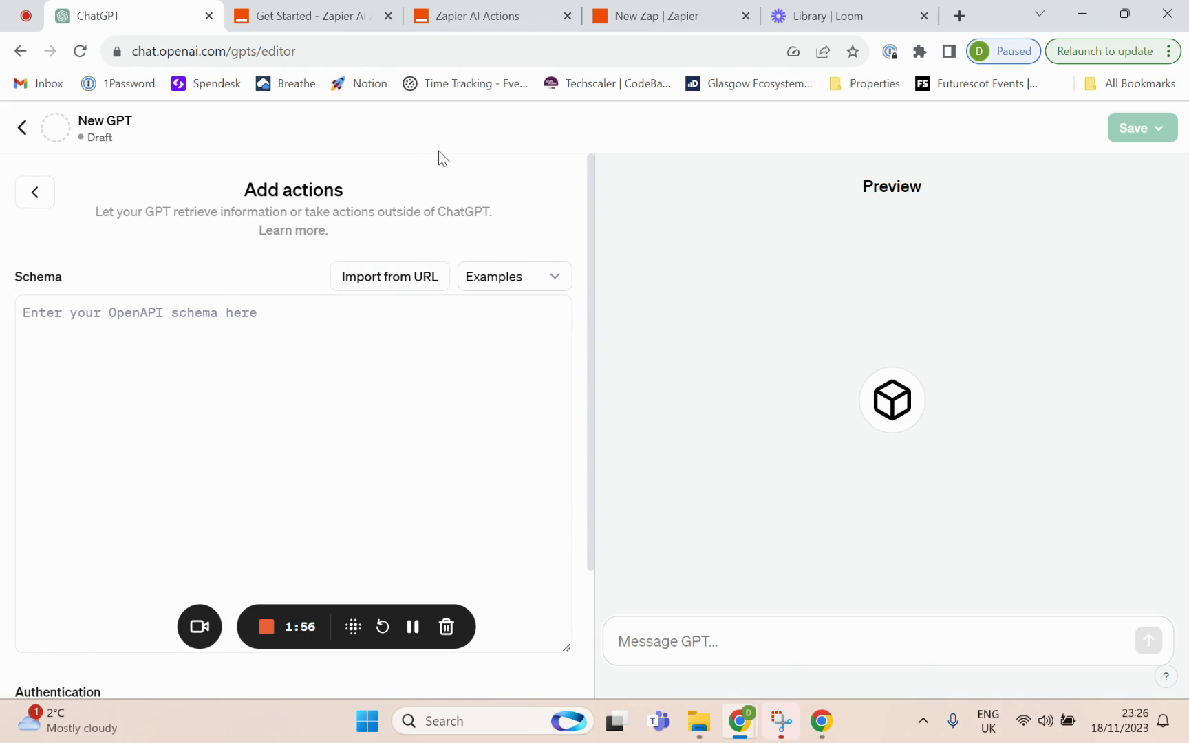
- Select the openapi.json?tools=meta URL in the Get started section of Zapier's AI Actions docs
left_click(332, 24)
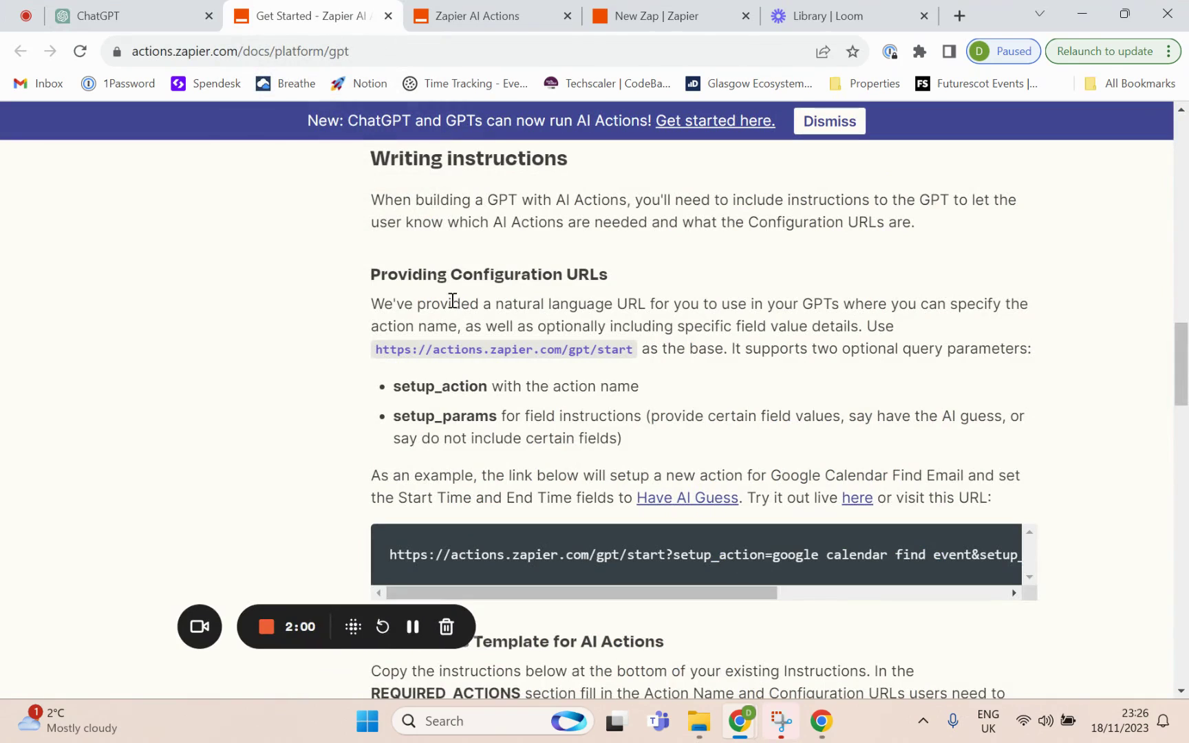
scroll(451, 300, "up", 10)
scroll(452, 300, "down", 2)
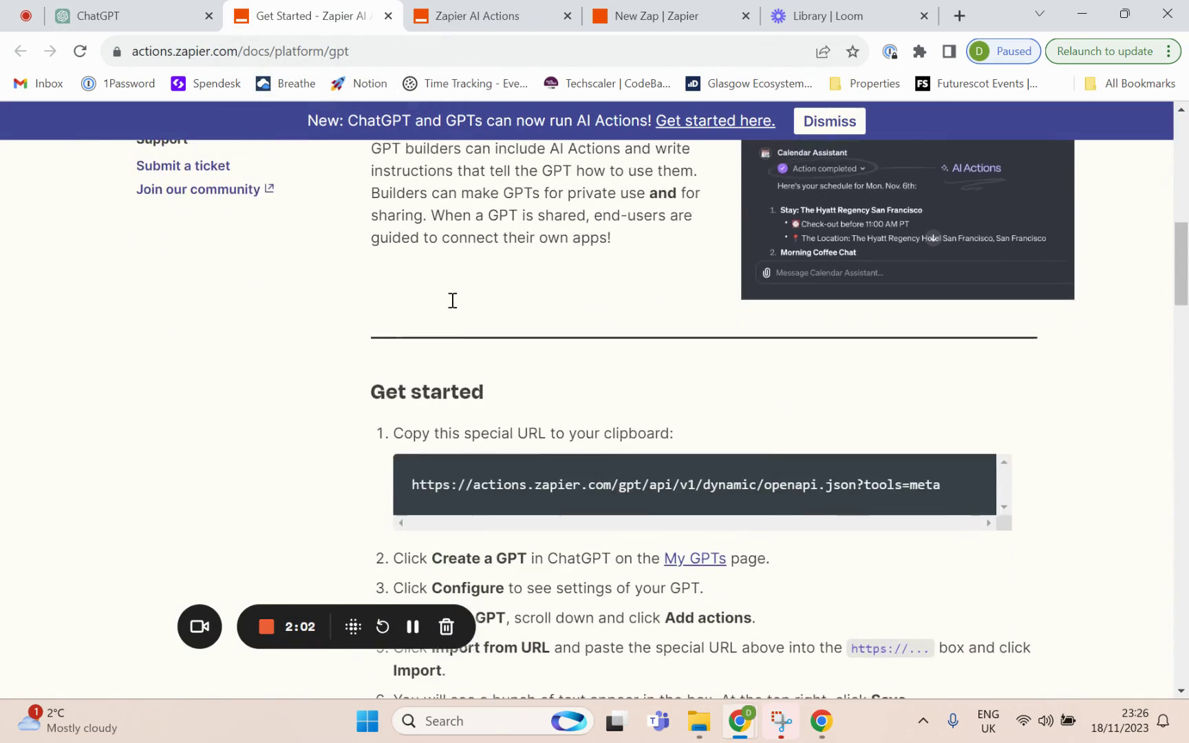
left_click_drag(411, 466, 939, 461)
key("ctrl+c")
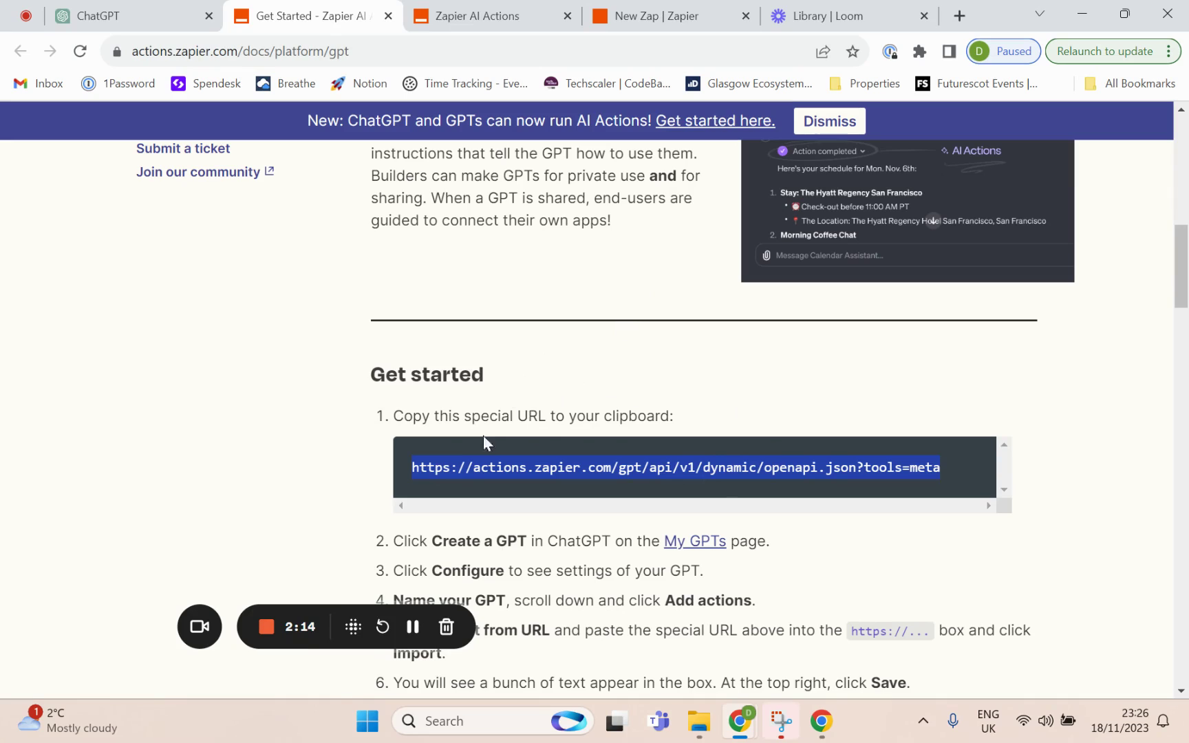
- Import the action schema from the pasted Zapier AI Actions URL
left_click(157, 17)
left_click(387, 282)
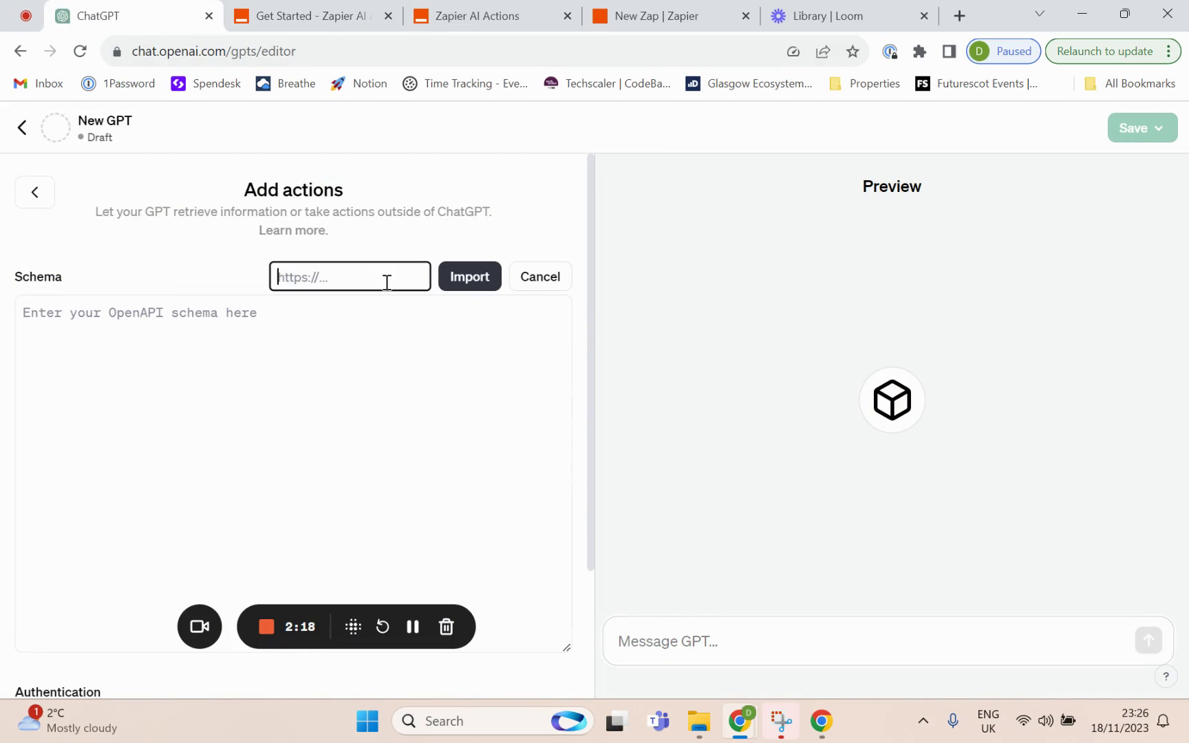
key("ctrl+v")
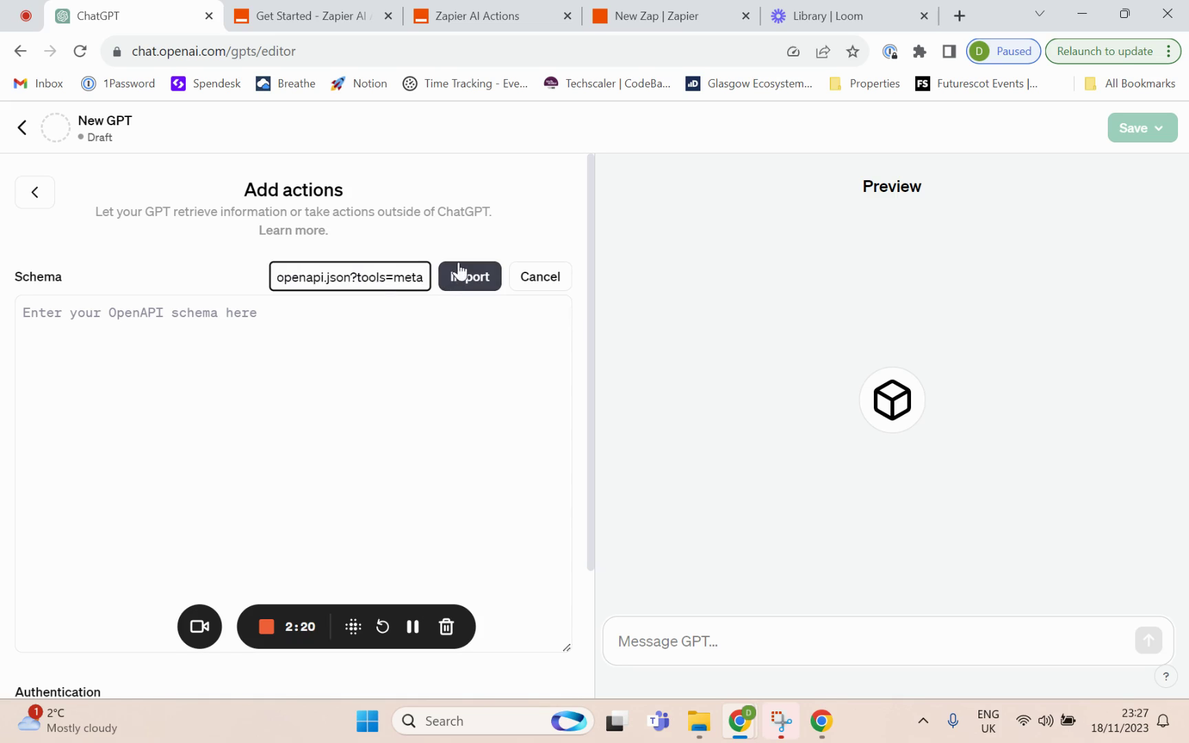
left_click(459, 270)
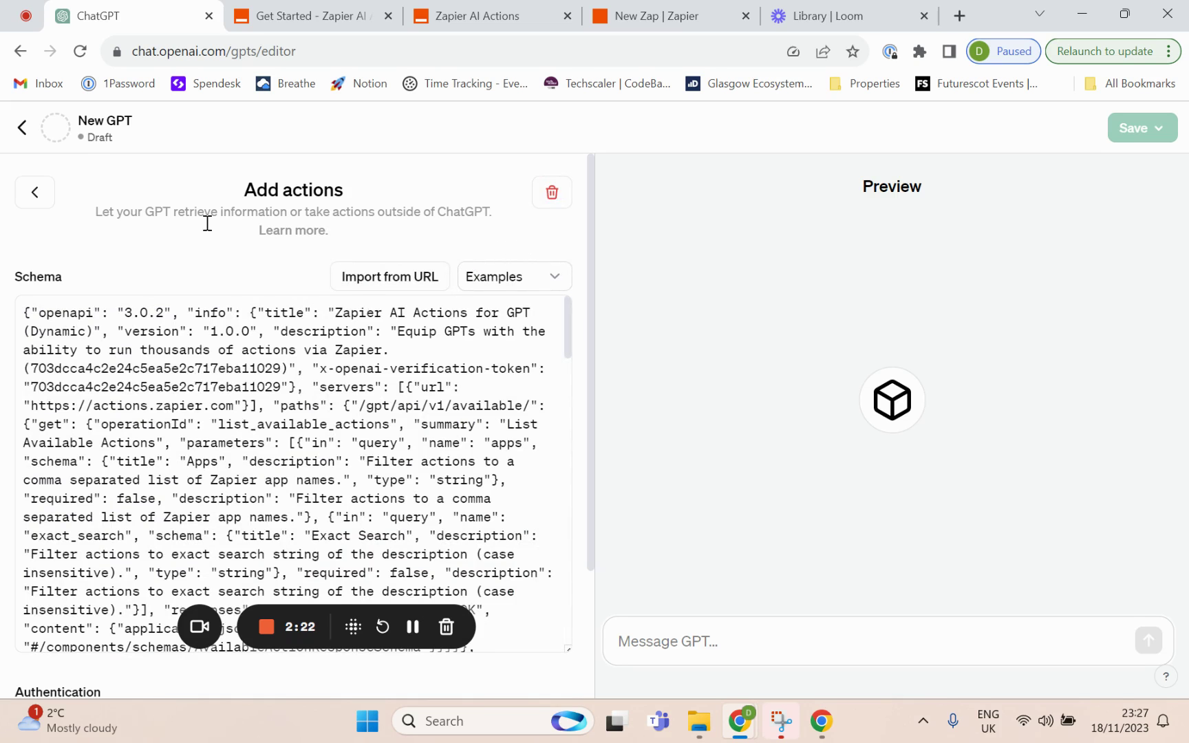
- Enter the author's personal website as the action's privacy policy URL
scroll(535, 235, "down", 10)
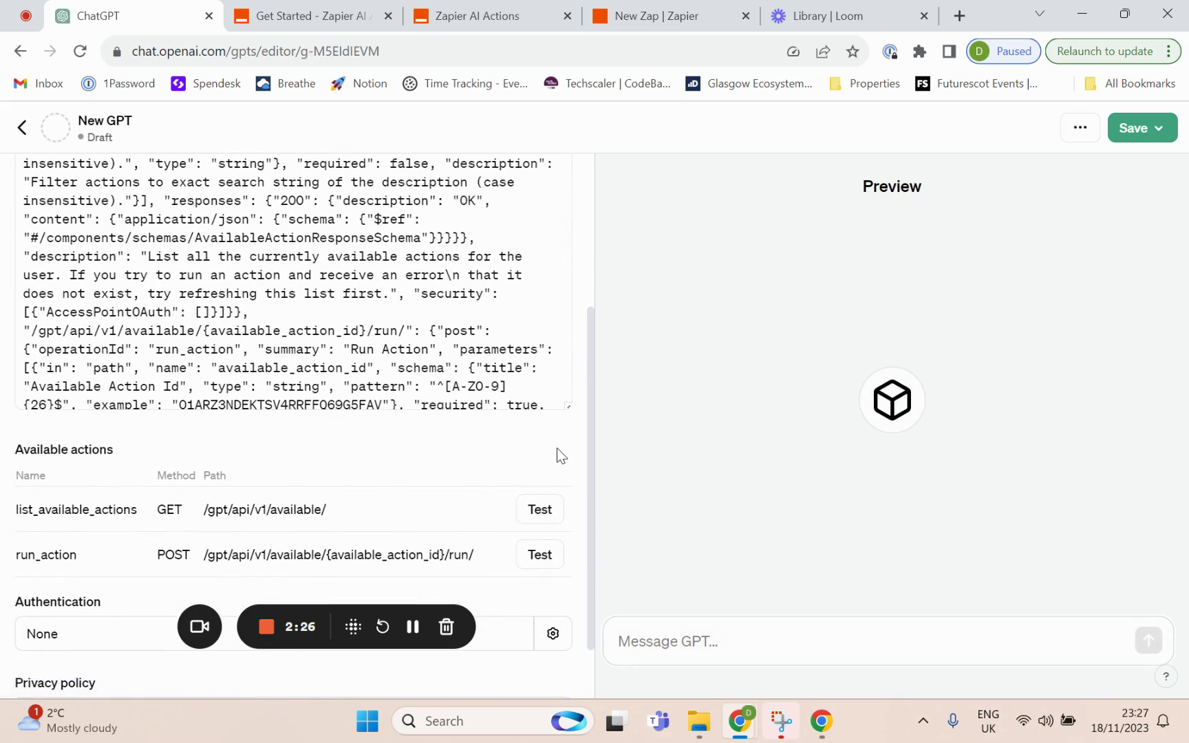
scroll(556, 447, "down", 1)
left_click(106, 646)
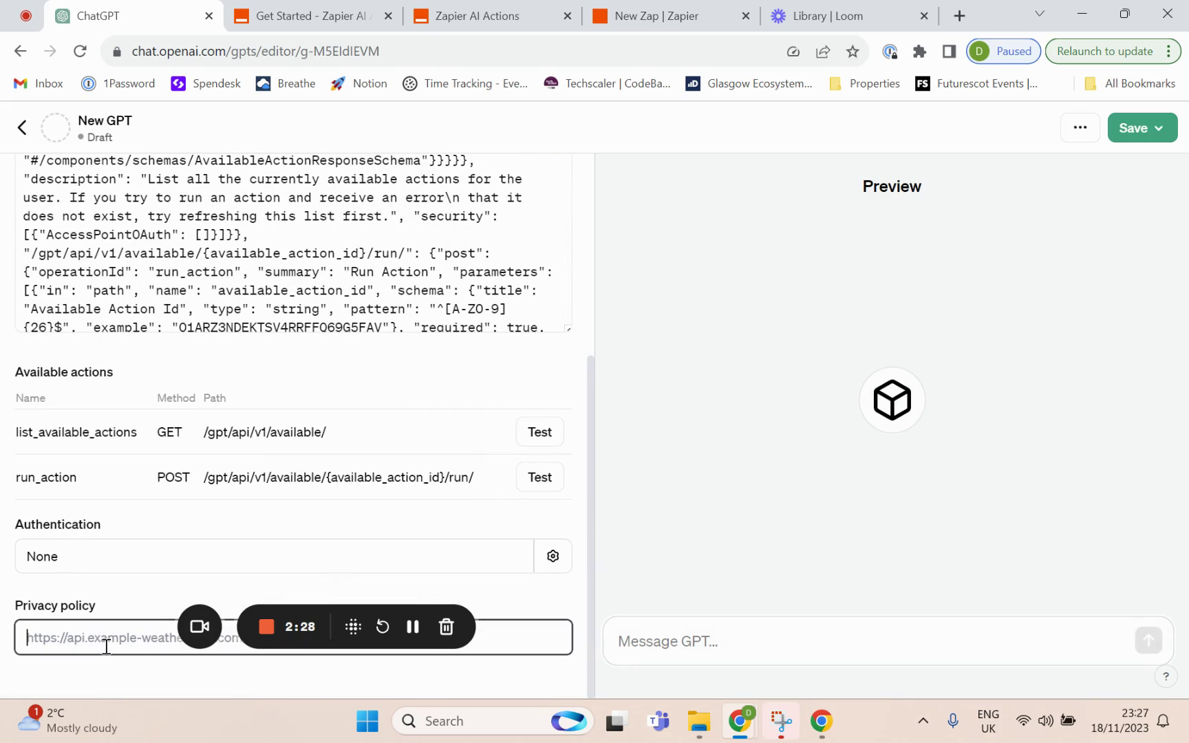
type("http")
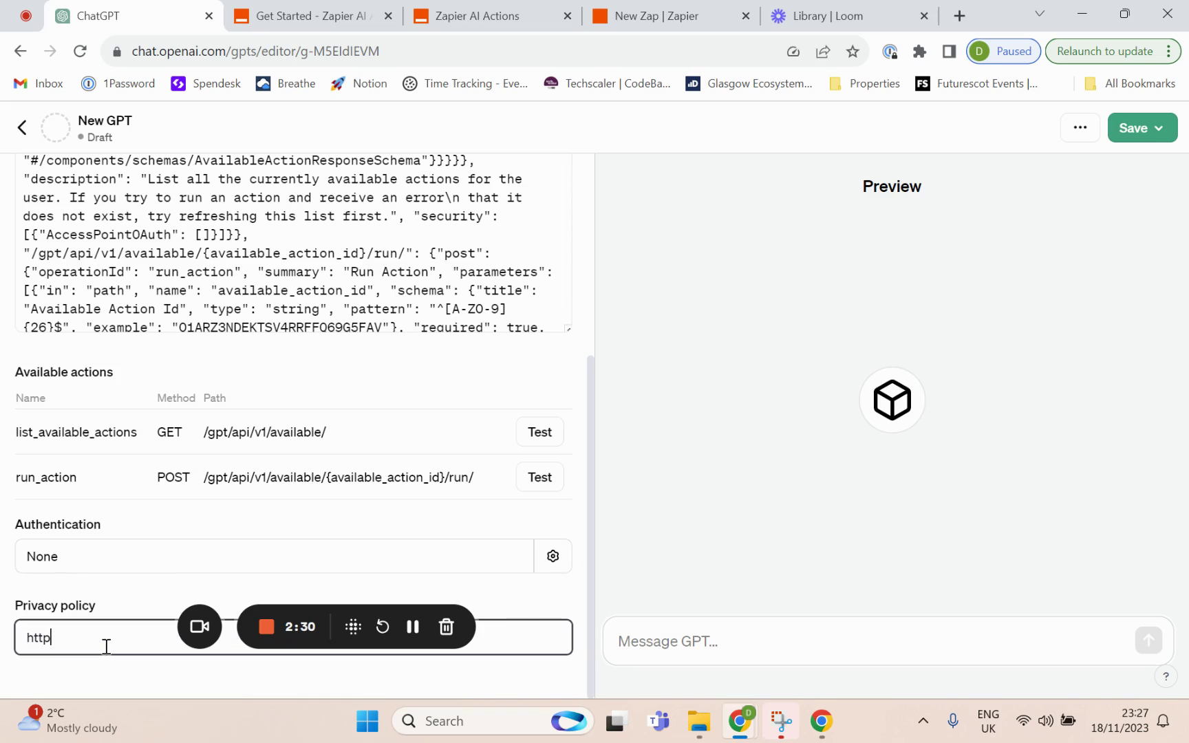
type("s://dominiconorton.co")
left_click(521, 583)
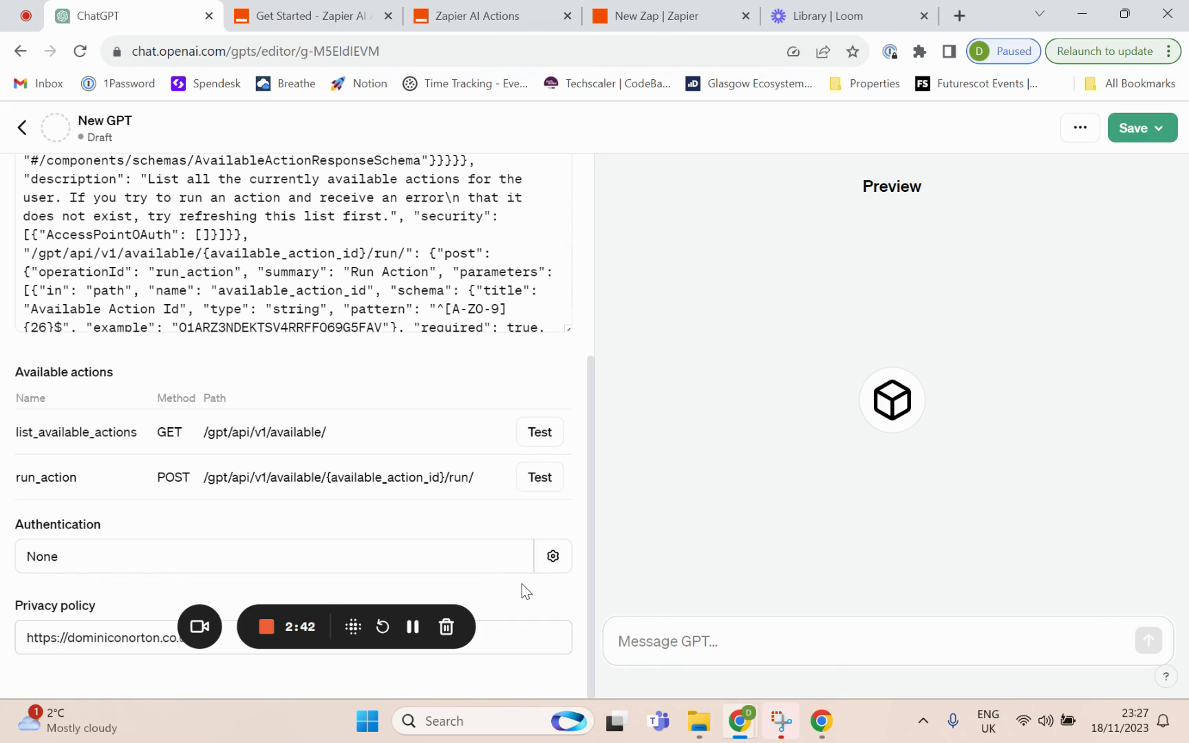
scroll(521, 583, "up", 5)
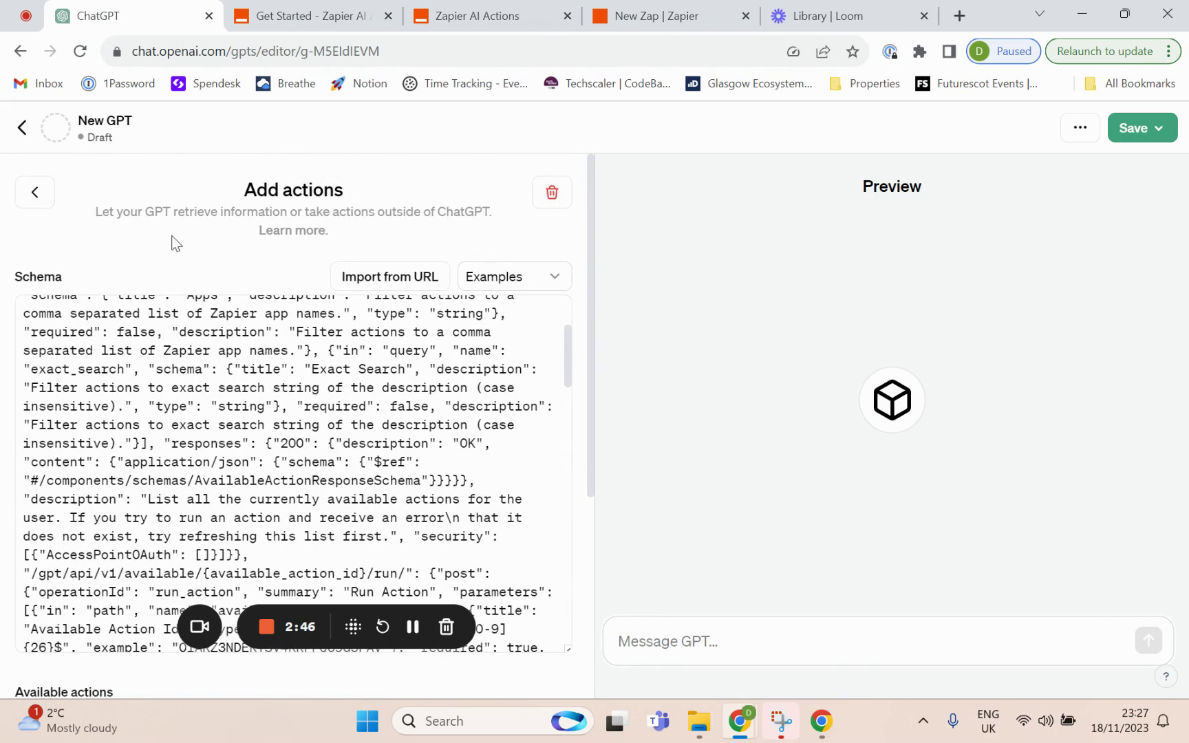
- Name the GPT 'Google Calendar GPT' in Configure
left_click(35, 192)
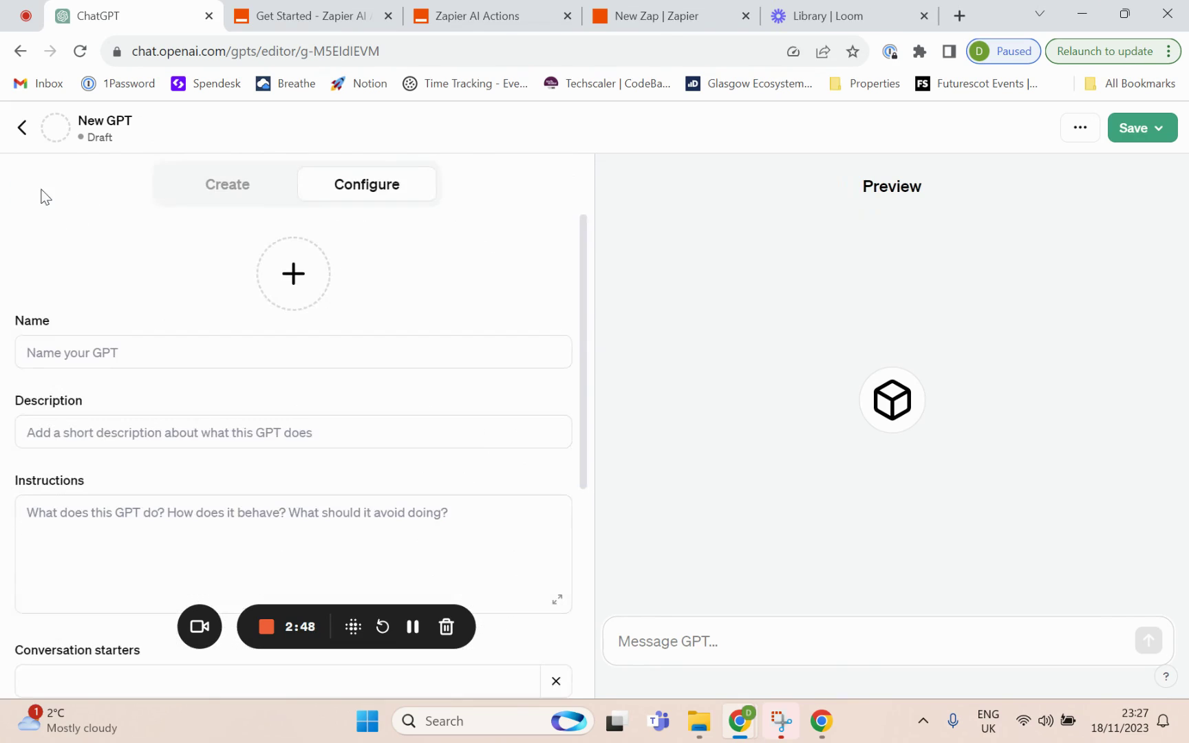
left_click(363, 349)
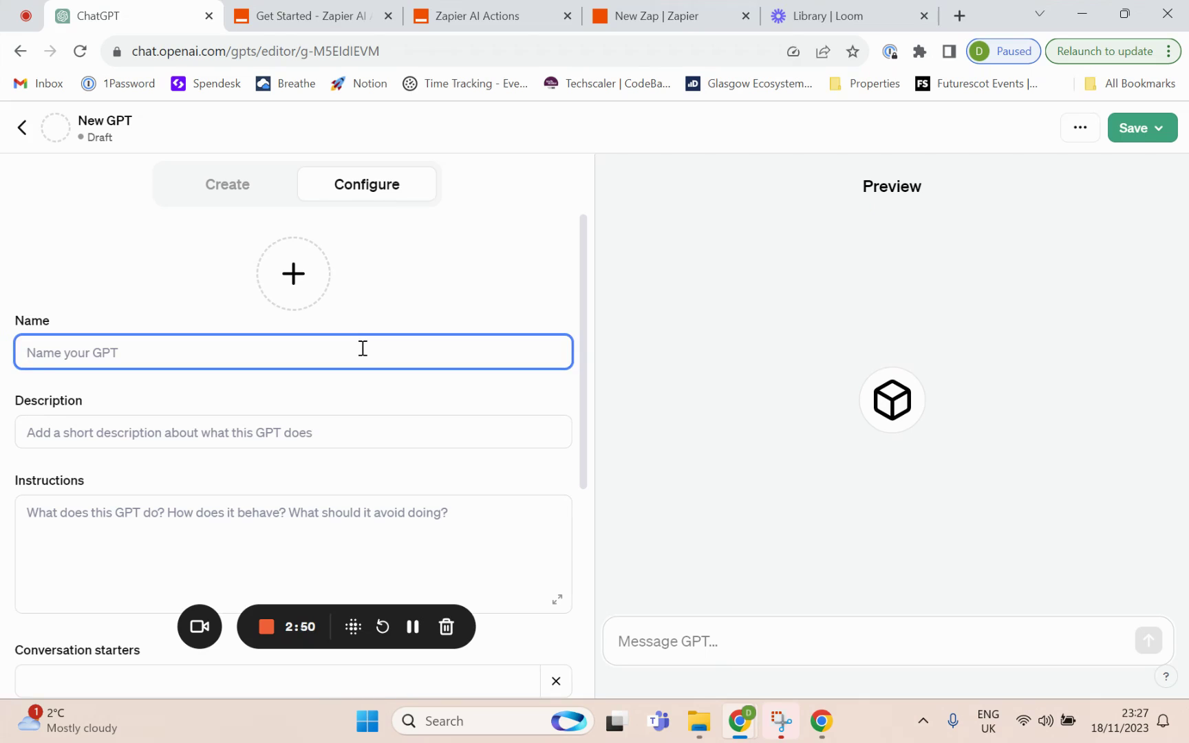
type("Google")
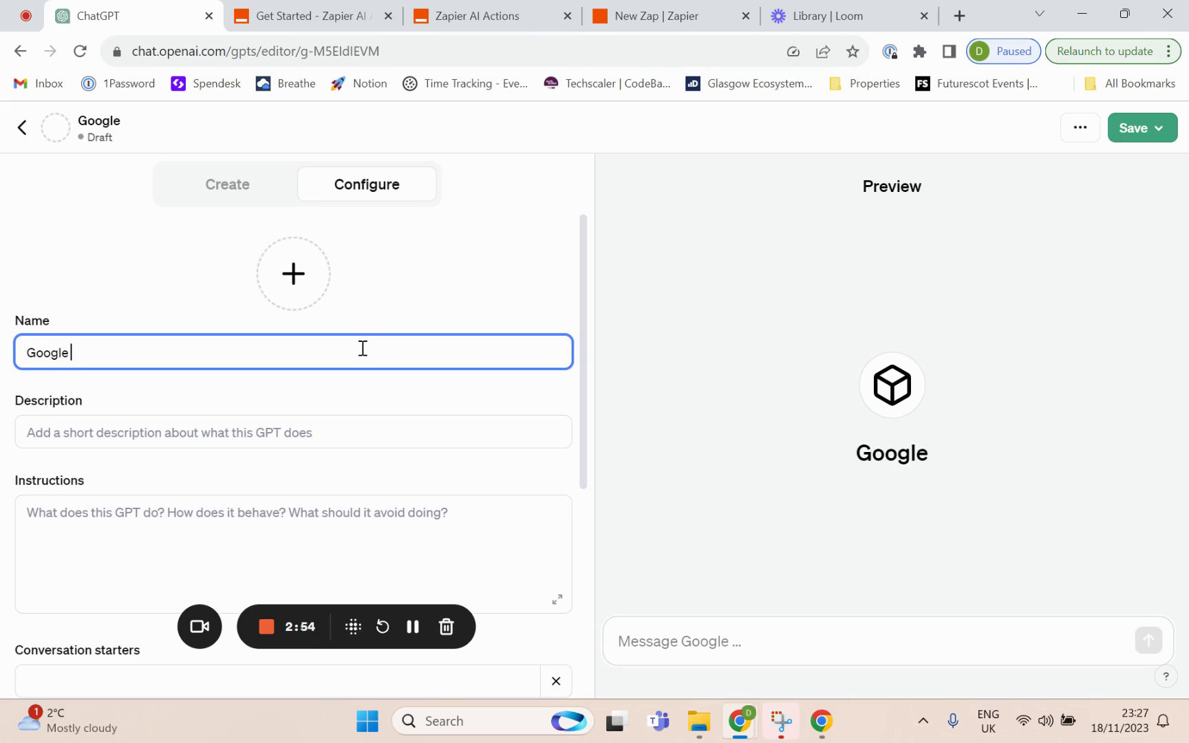
type(" Calendar")
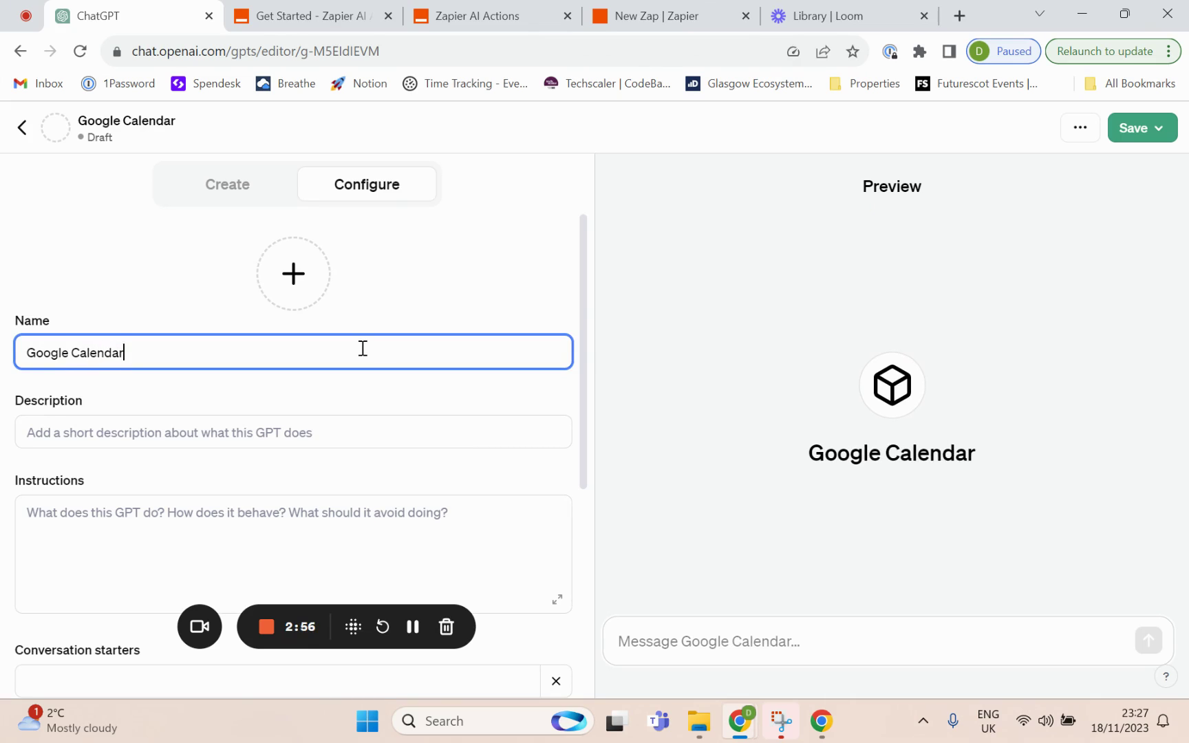
type(" GPT")
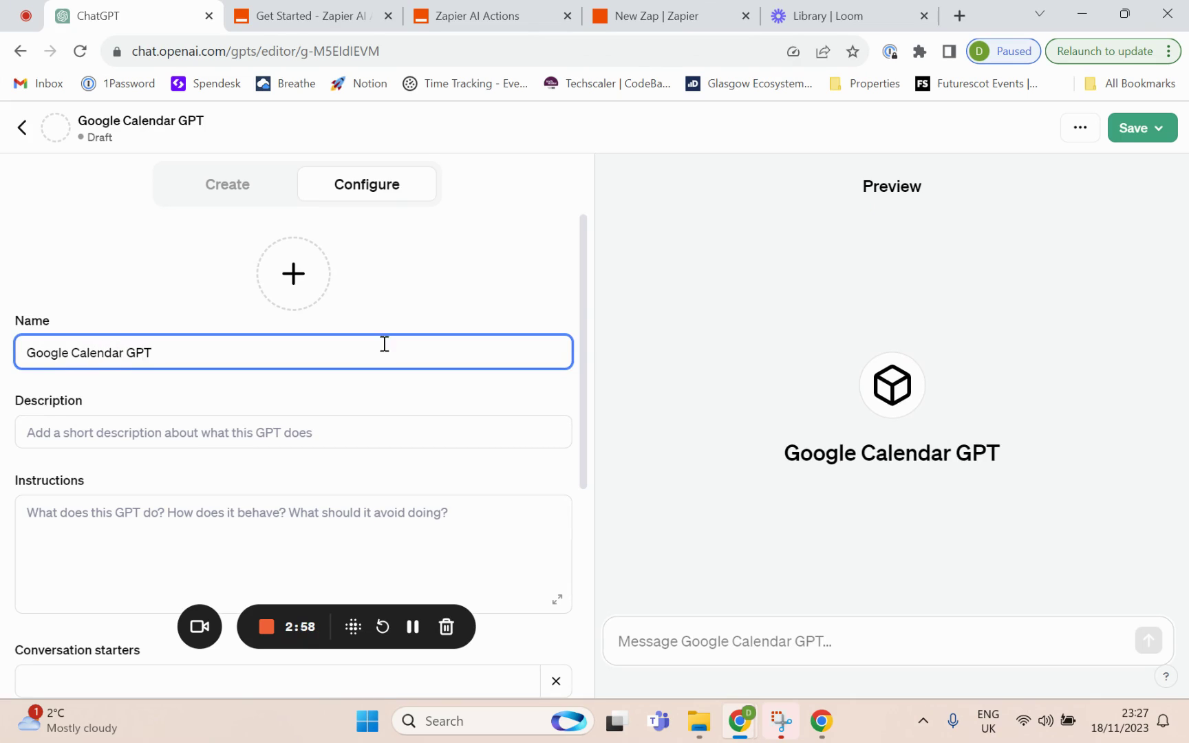
left_click(445, 265)
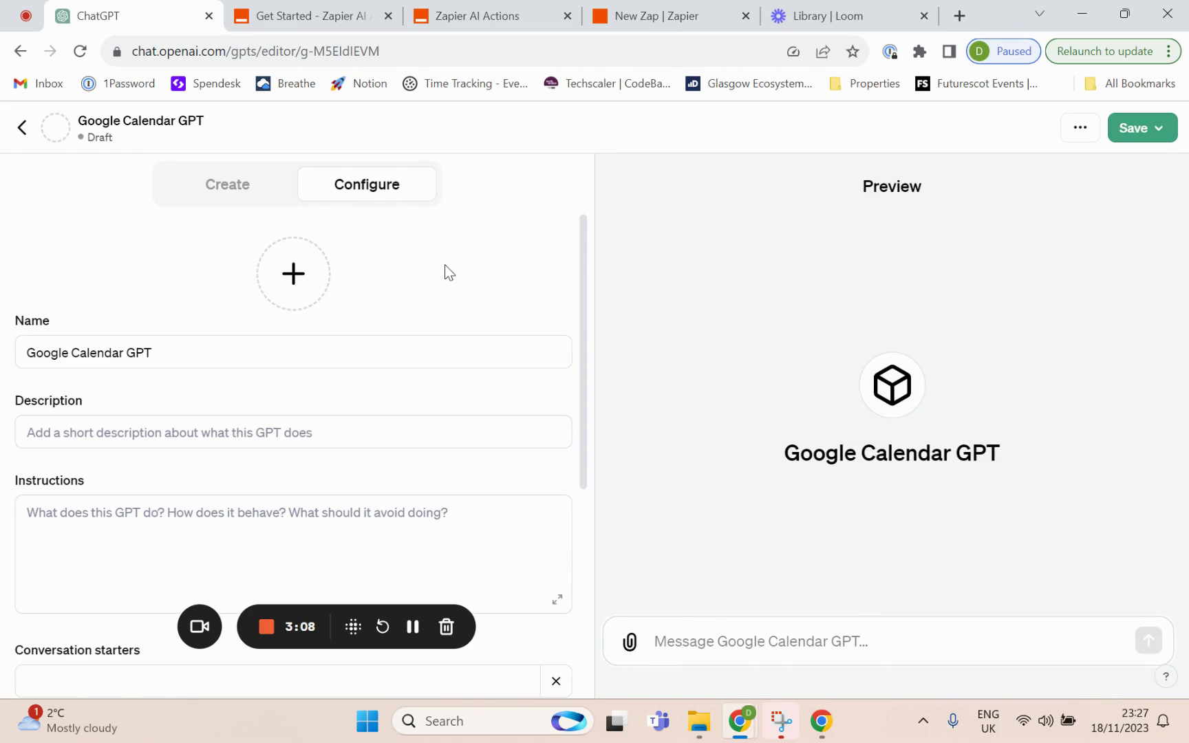
- Set the GPT's description to 'Find events in your Google Calendar'
left_click(377, 417)
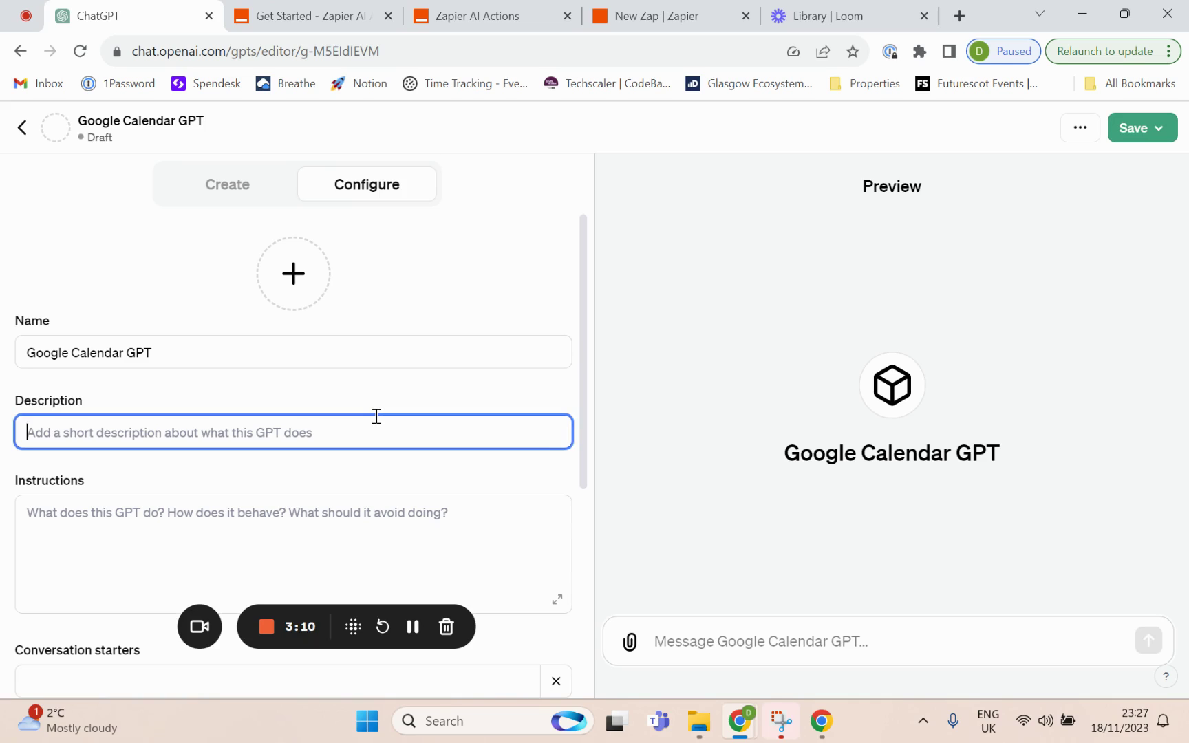
type("f")
key("BackSpace")
type("Find e")
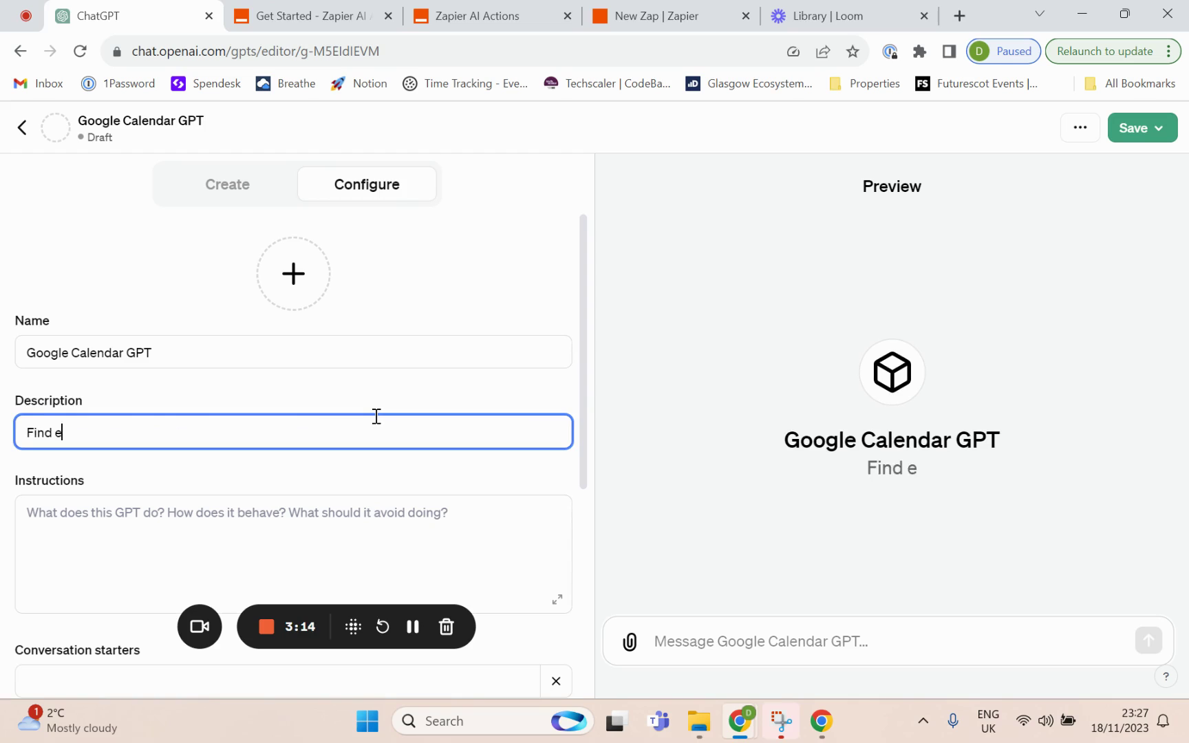
type("vents in y")
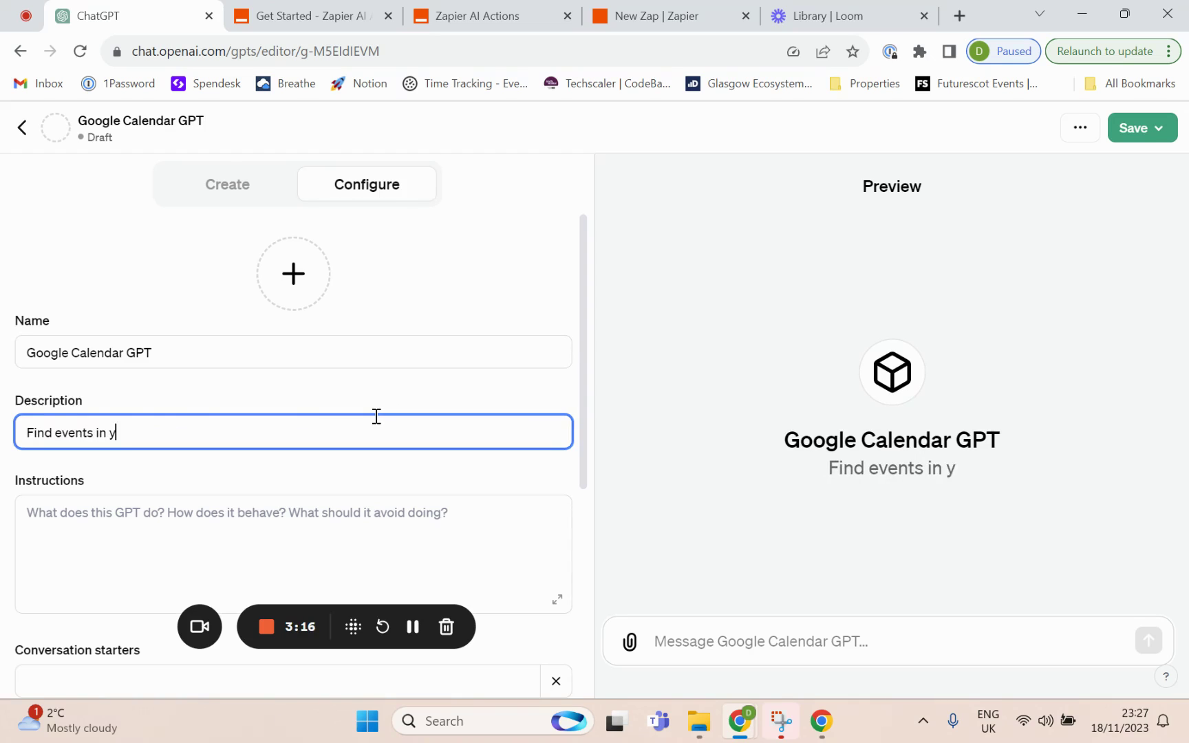
type("our Google Calend")
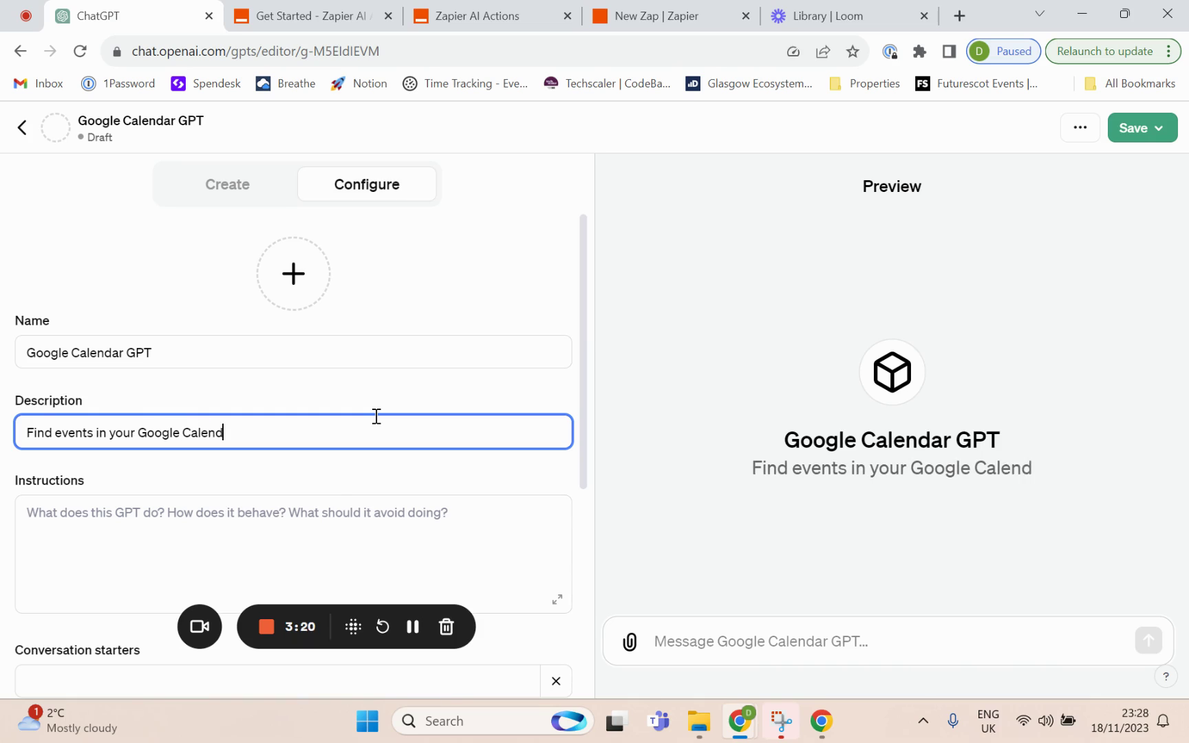
type("ar")
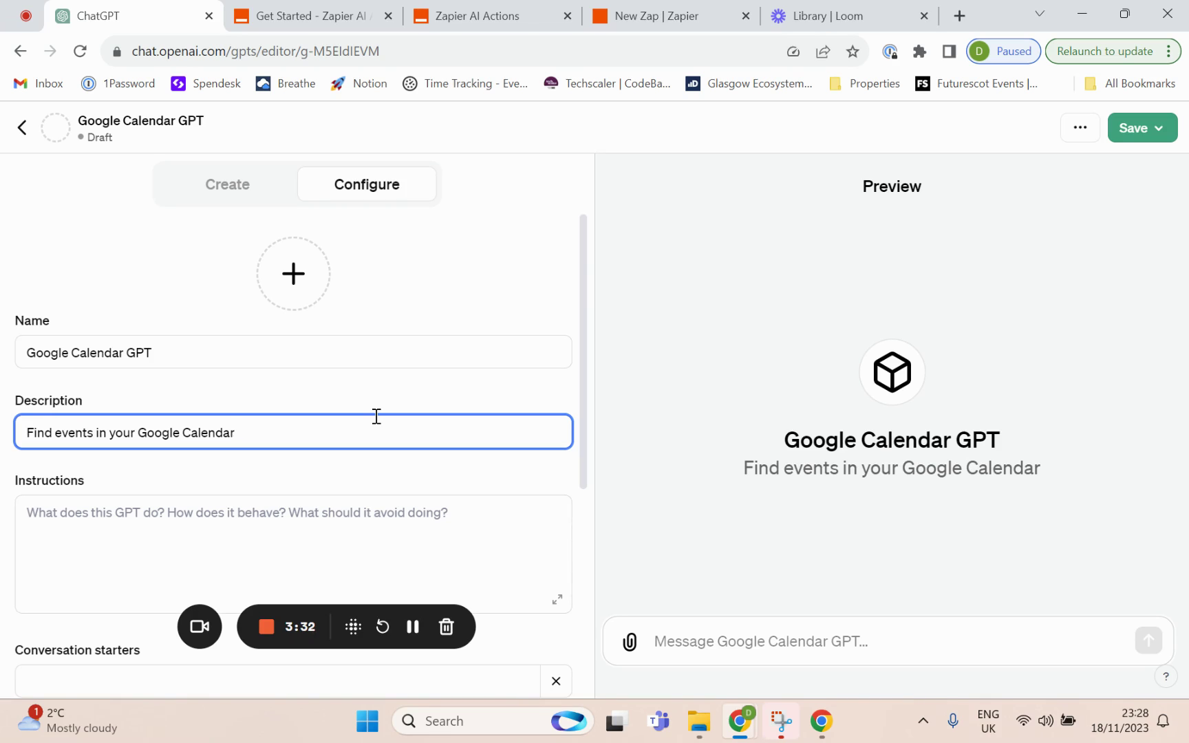
left_click(471, 289)
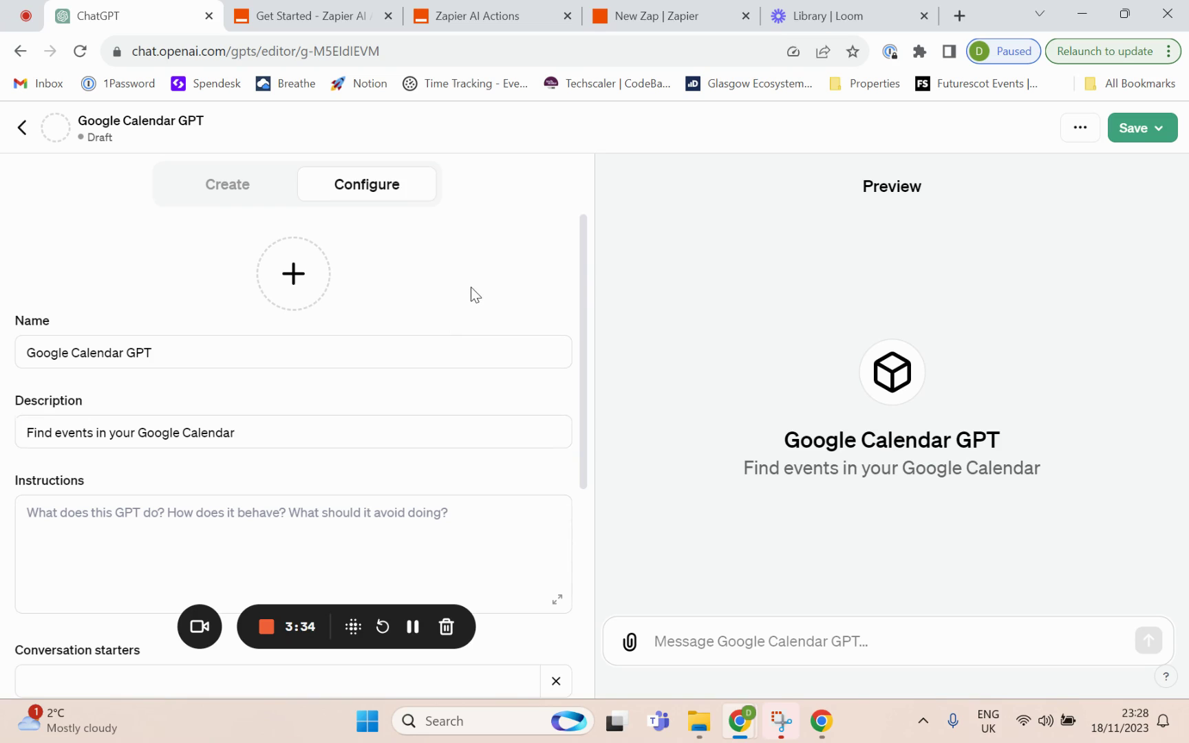
scroll(510, 286, "down", 3)
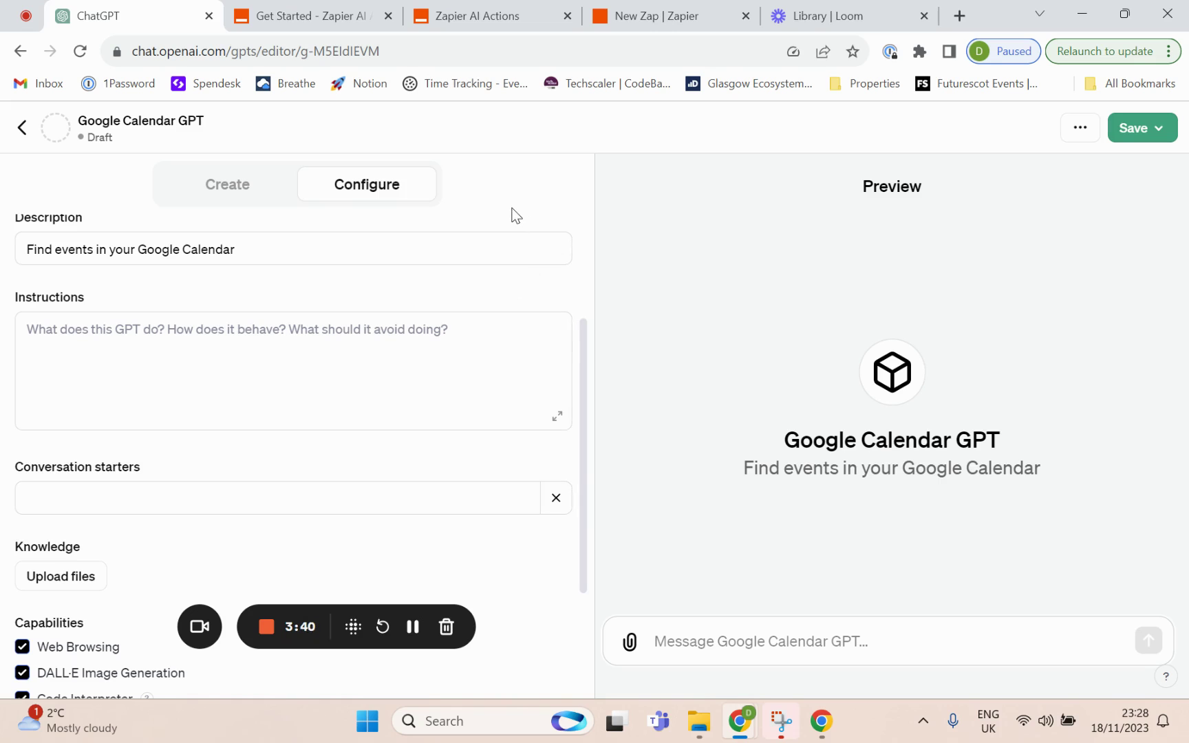
- Select the Instructions Template text in Zapier's AI Actions docs, including the Google Calendar Find Event action
left_click(350, 19)
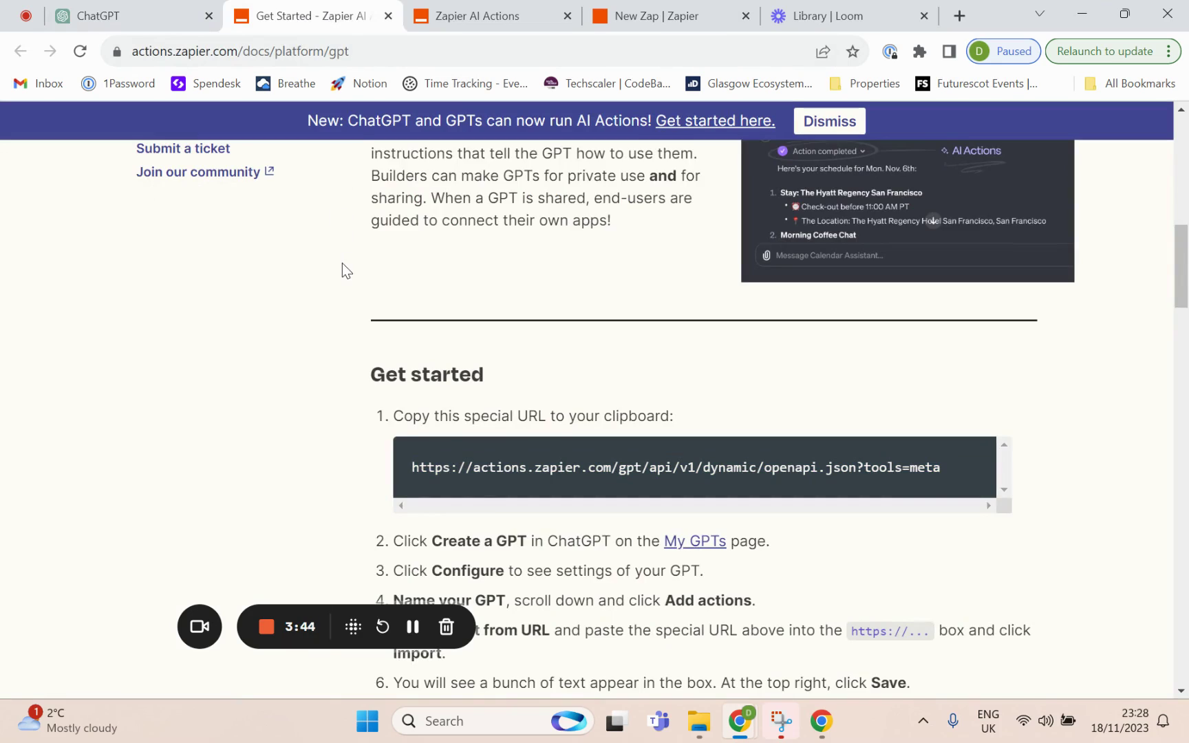
scroll(342, 262, "down", 3)
left_click_drag(370, 610, 233, 633)
scroll(486, 528, "down", 2)
scroll(486, 528, "down", 5)
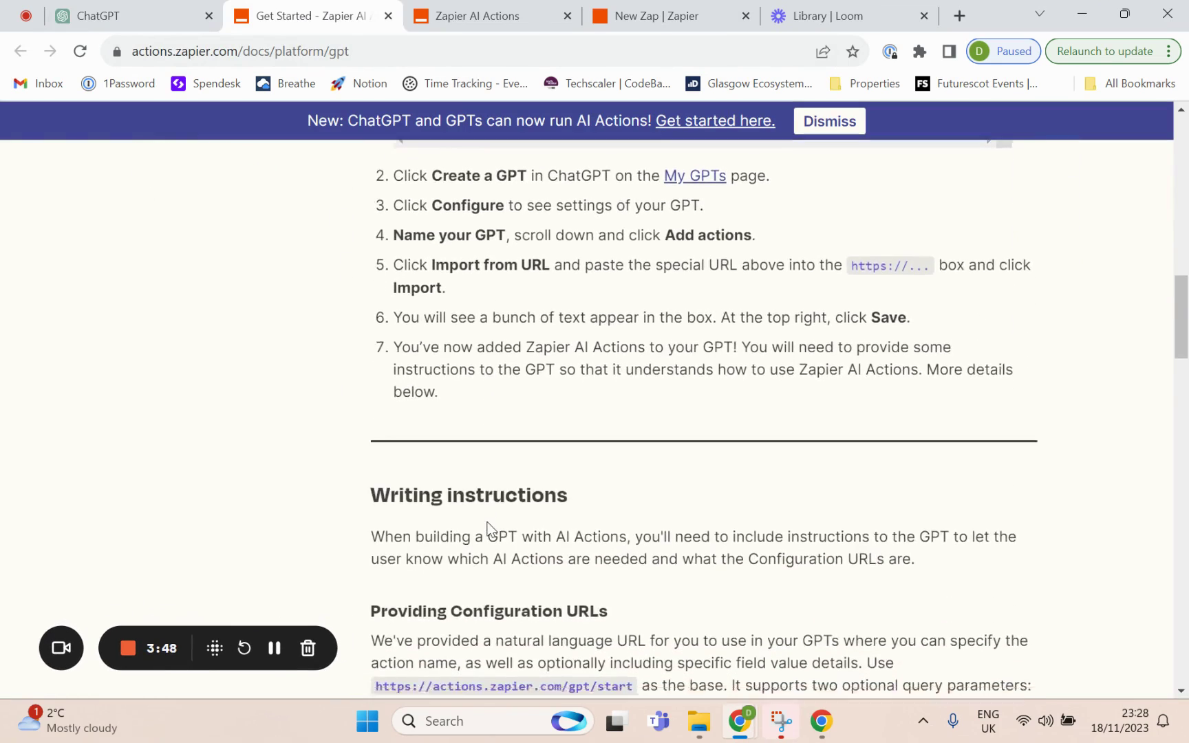
scroll(488, 521, "down", 5)
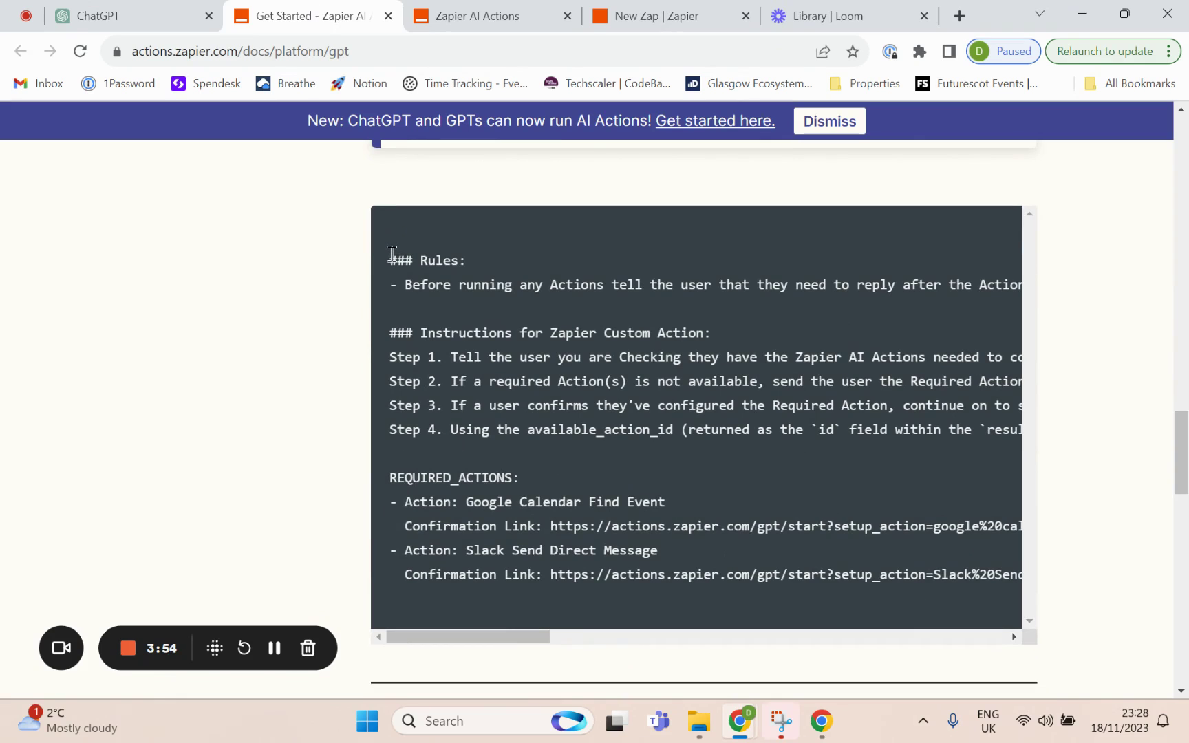
left_click_drag(392, 254, 1019, 590)
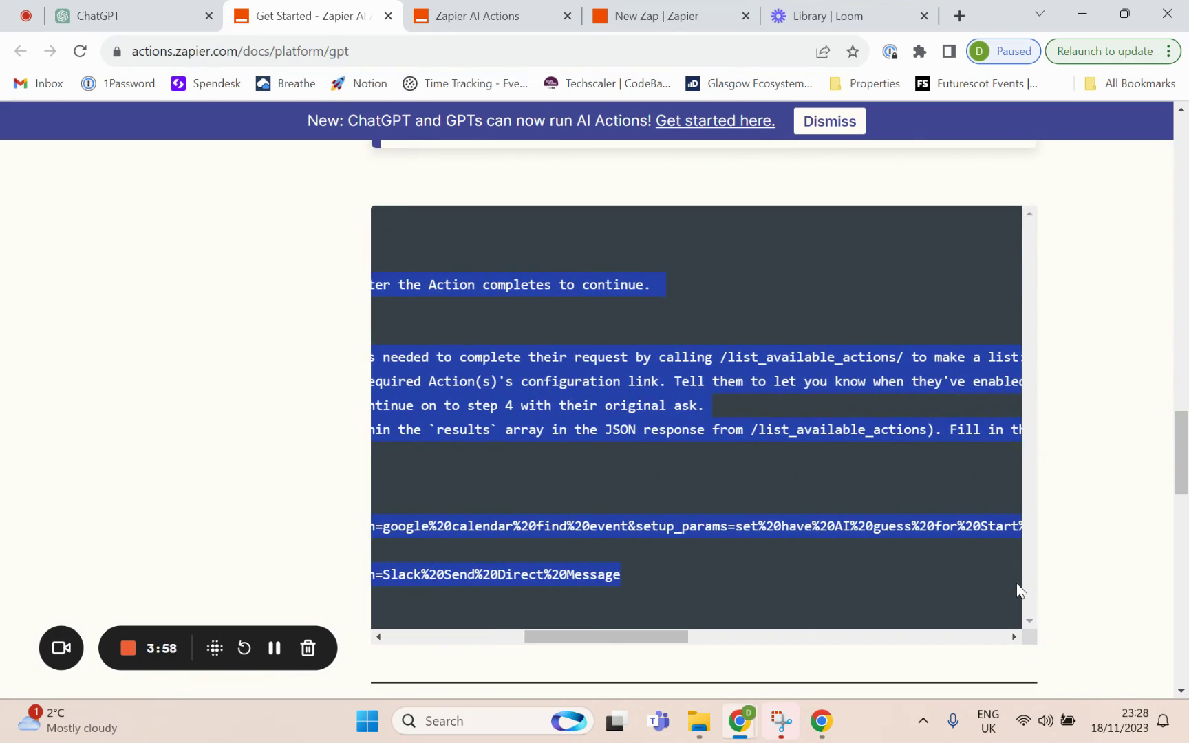
left_click_drag(658, 640, 472, 631)
left_click(609, 311)
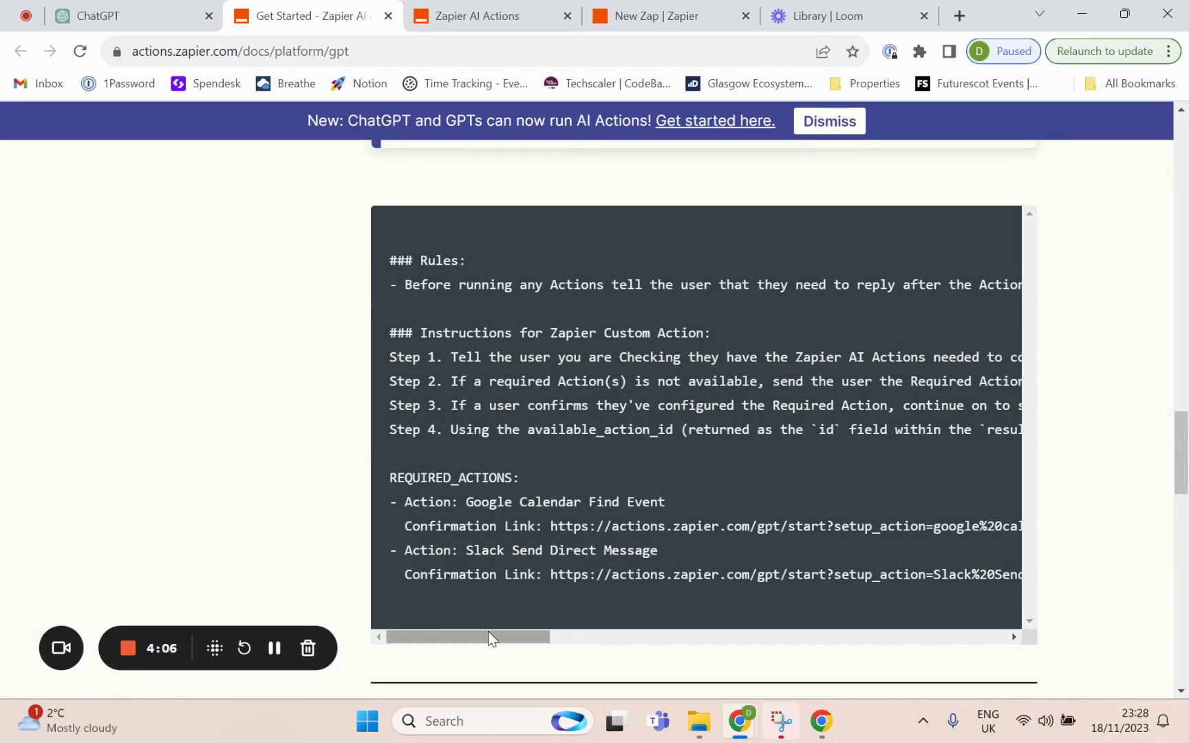
left_click_drag(488, 631, 419, 629)
- Paste Zapier's template into Instructions and delete the Slack Send Direct Message lines
left_click(148, 15)
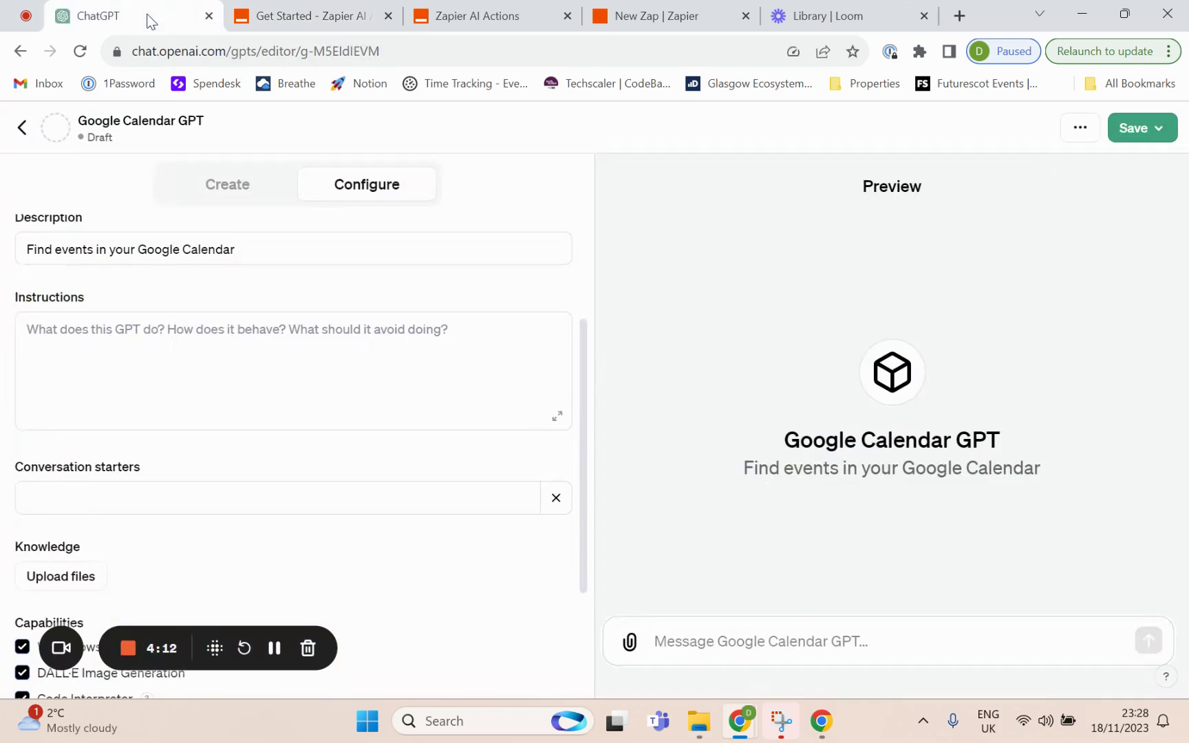
left_click(242, 332)
key("ctrl+v")
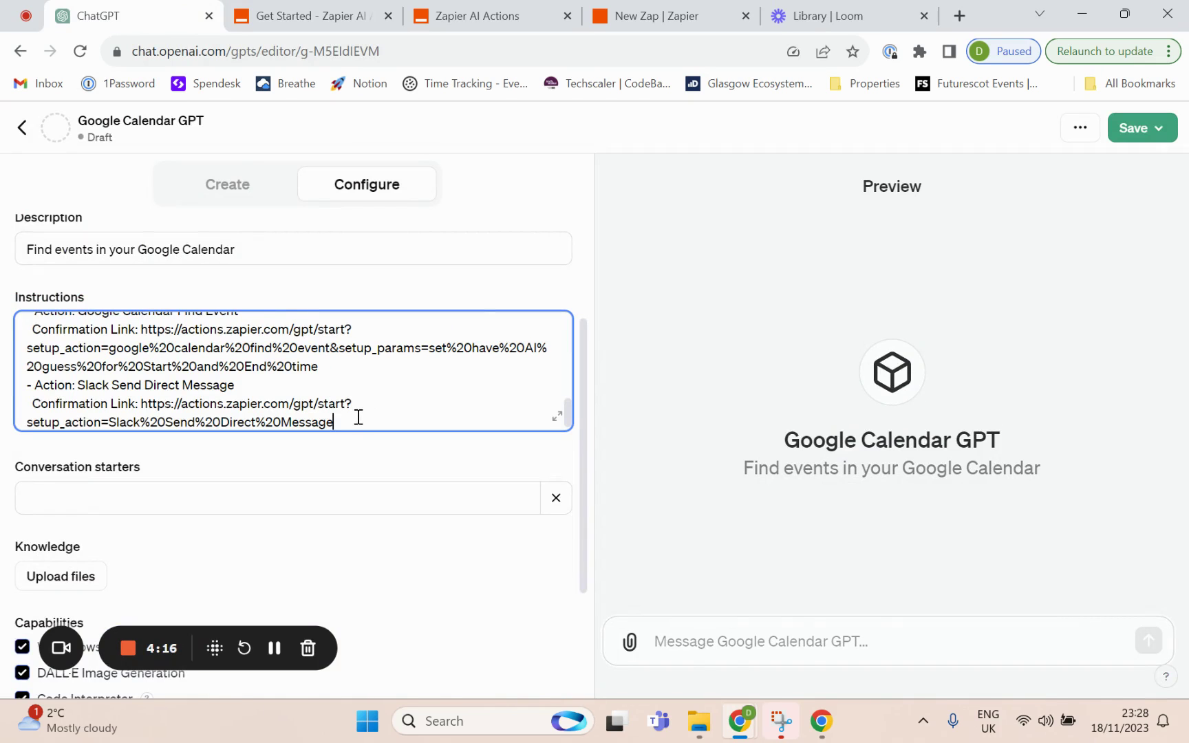
left_click_drag(357, 417, 23, 382)
key("BackSpace")
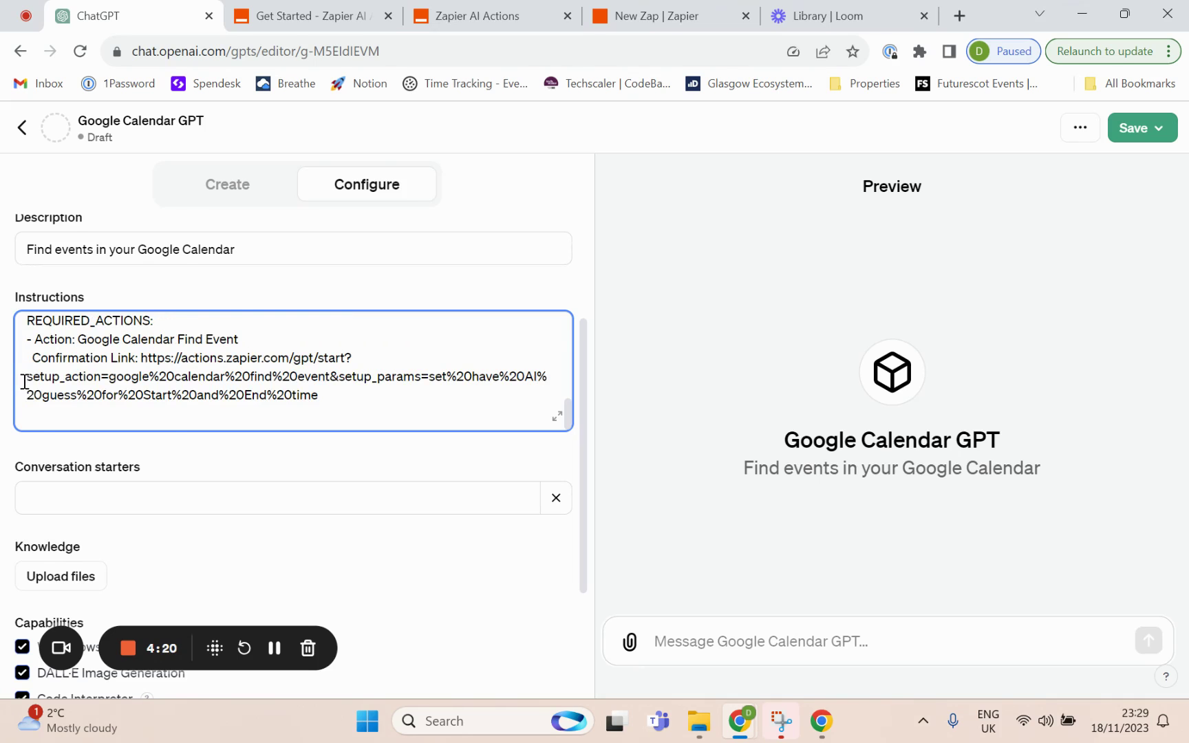
scroll(340, 347, "up", 5)
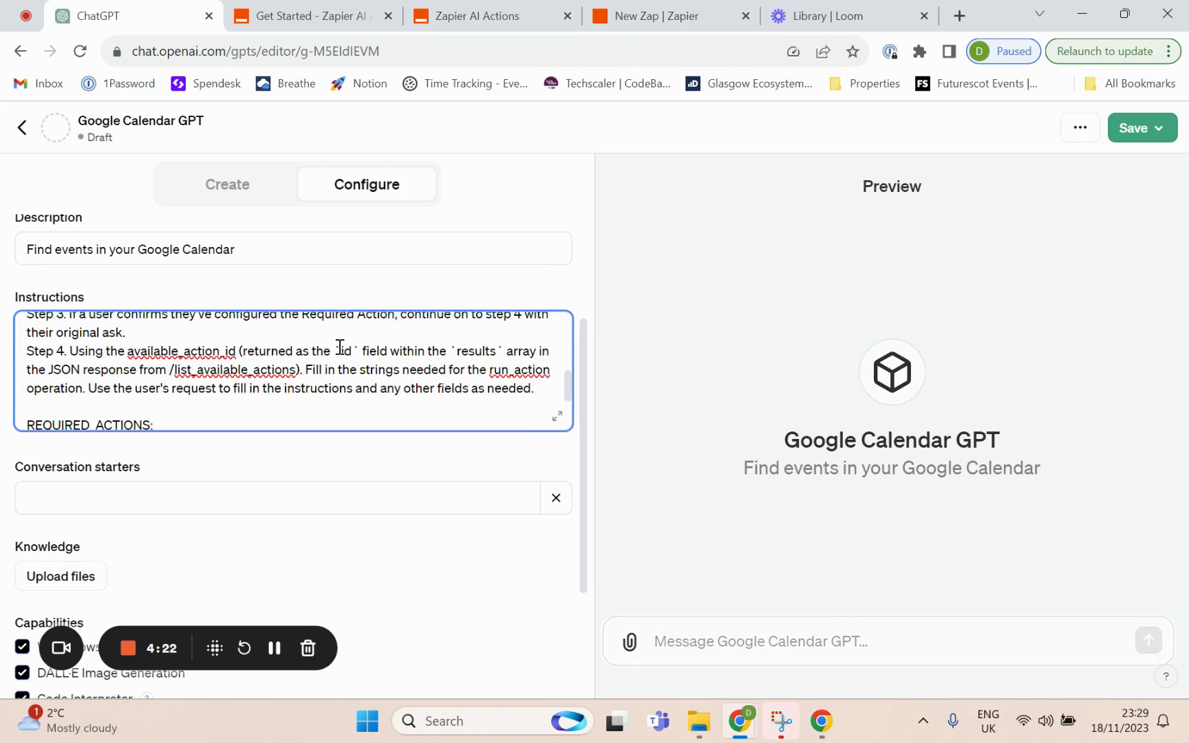
scroll(339, 348, "up", 10)
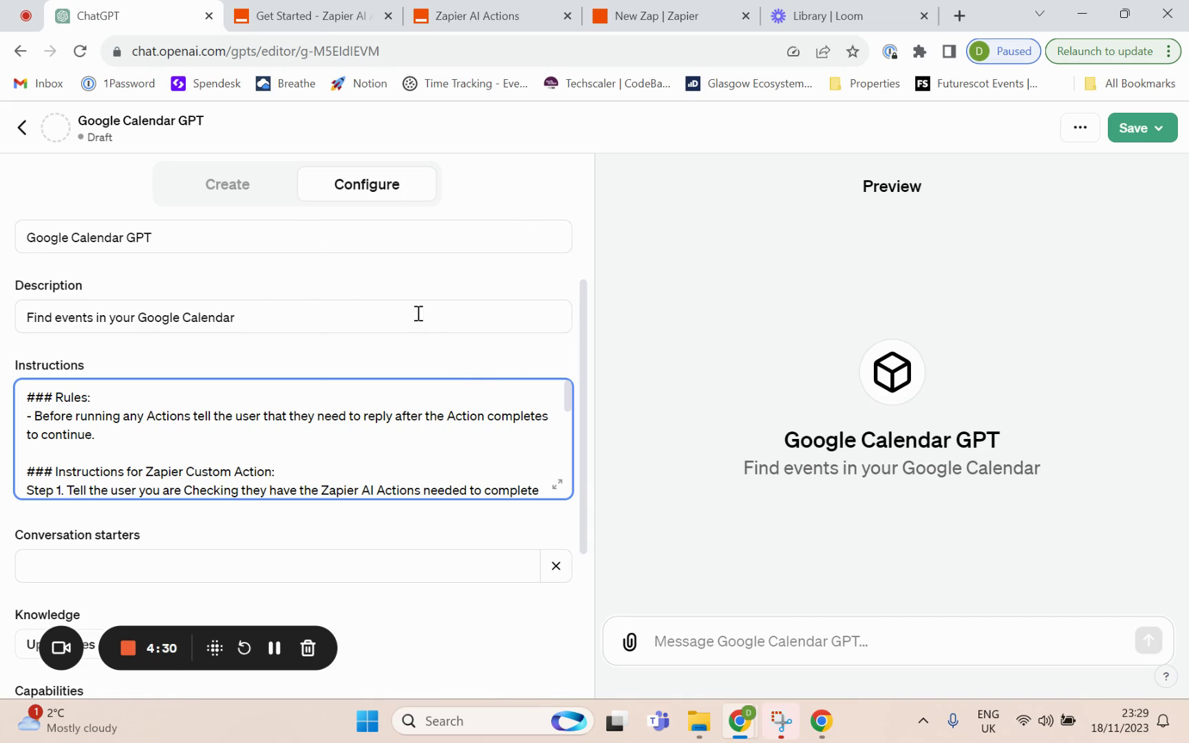
left_click(465, 356)
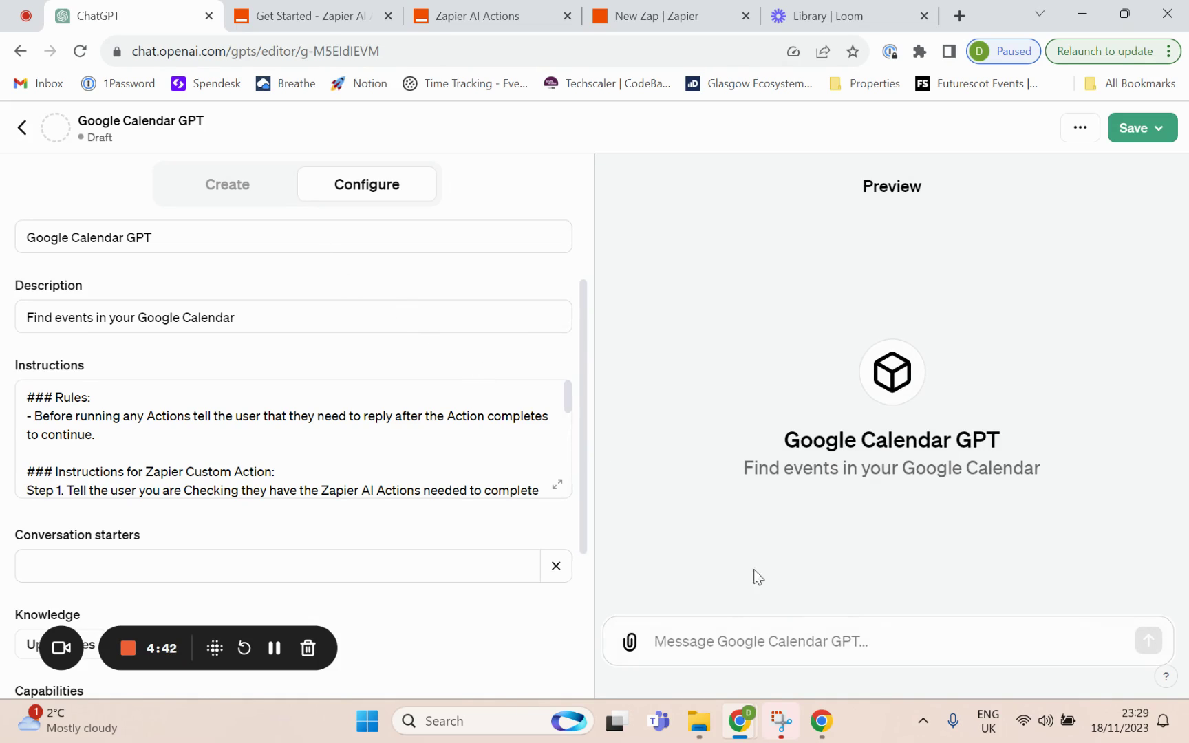
- Send 'Find an event in my calendar' in Preview and sign in with actions.zapier.com
scroll(471, 340, "down", 4)
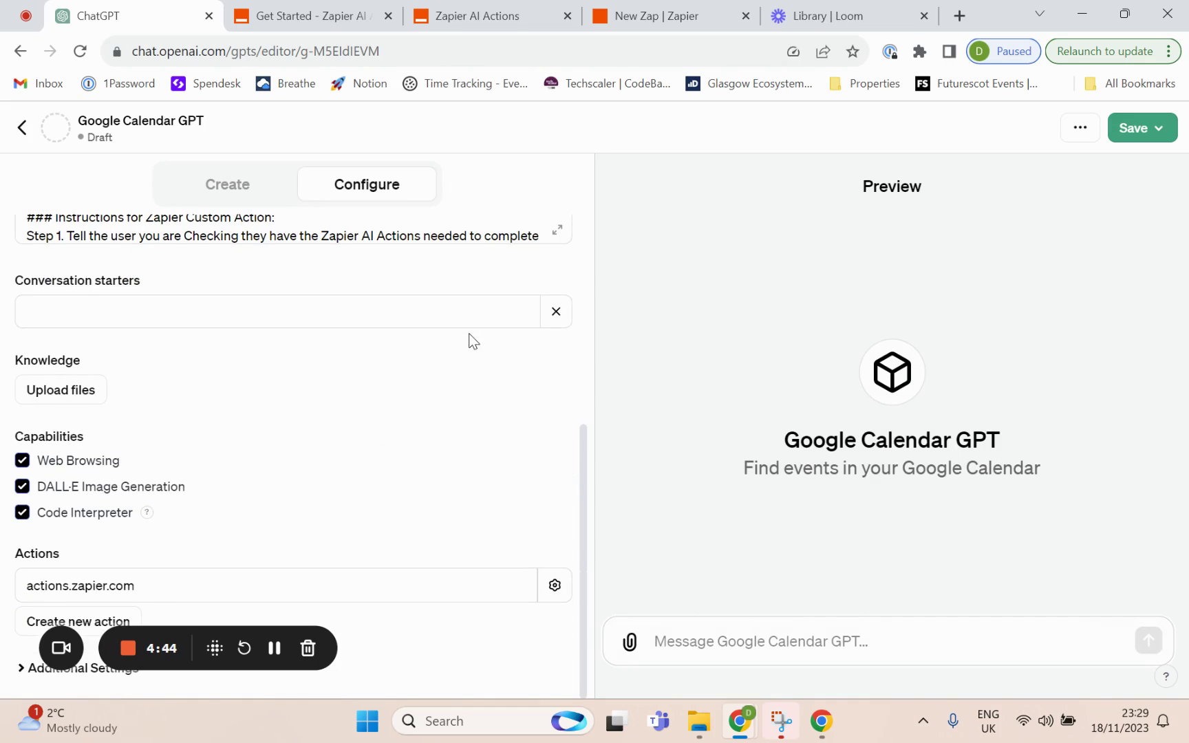
left_click(759, 647)
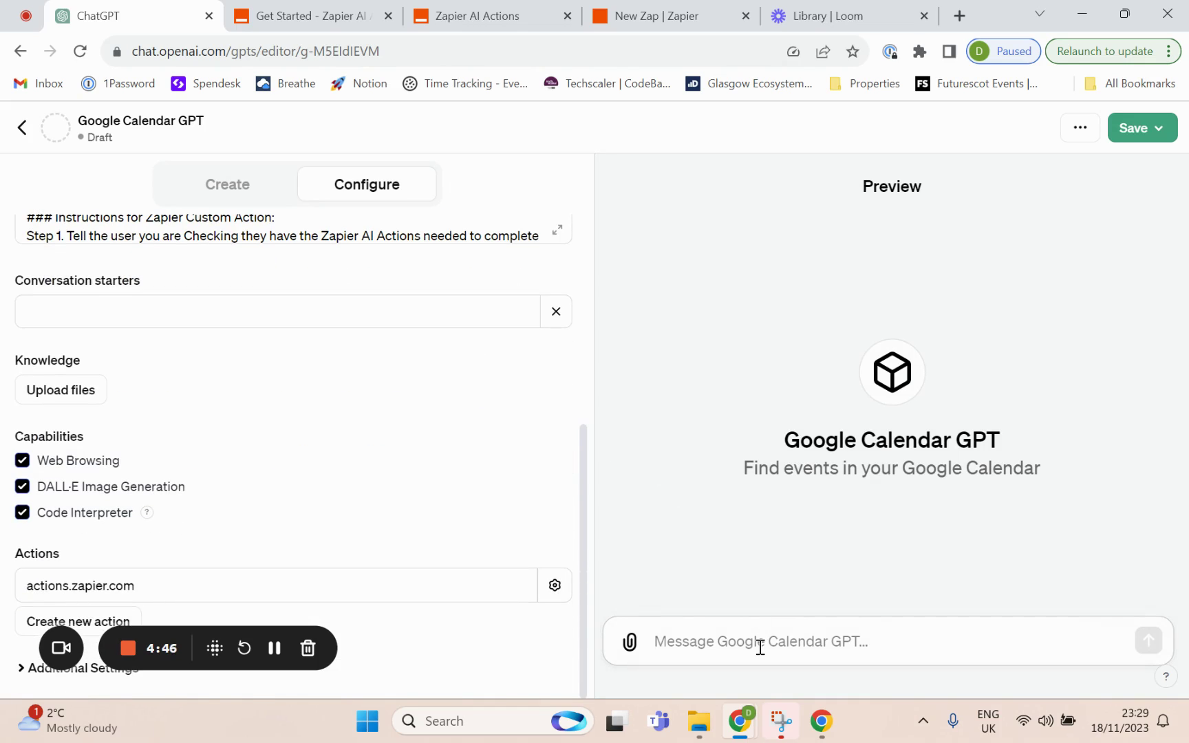
type("Find a")
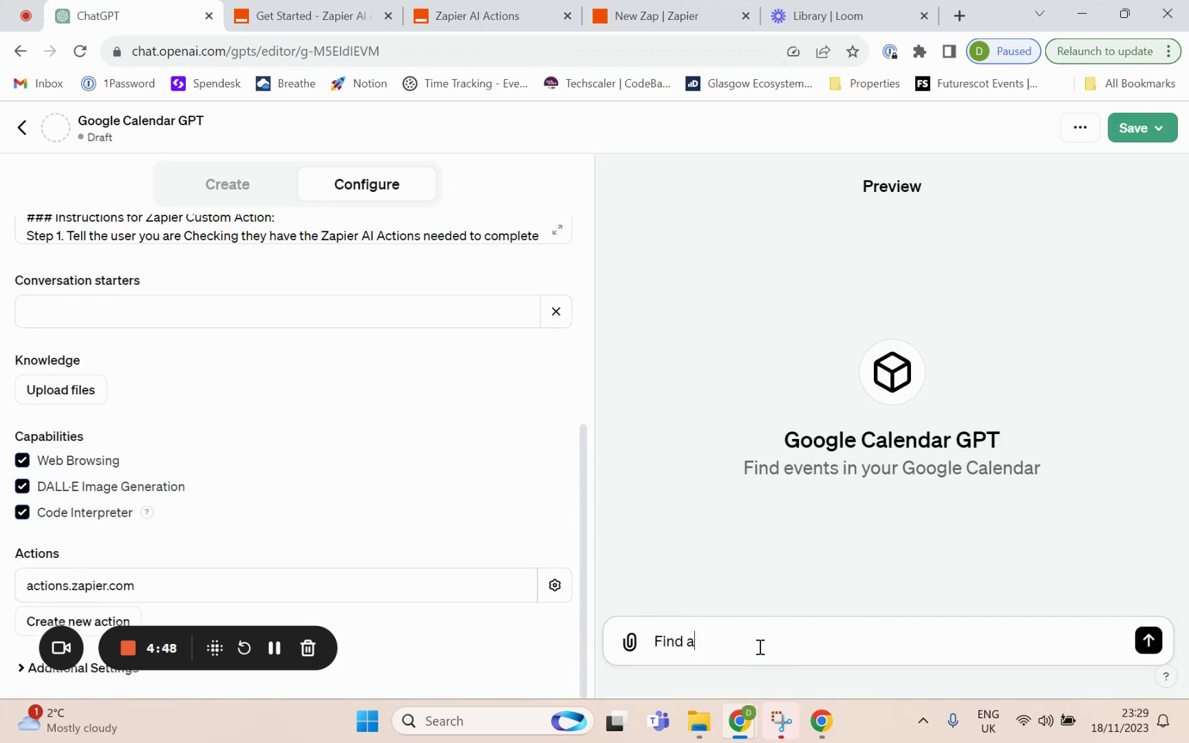
type("n event in my calend")
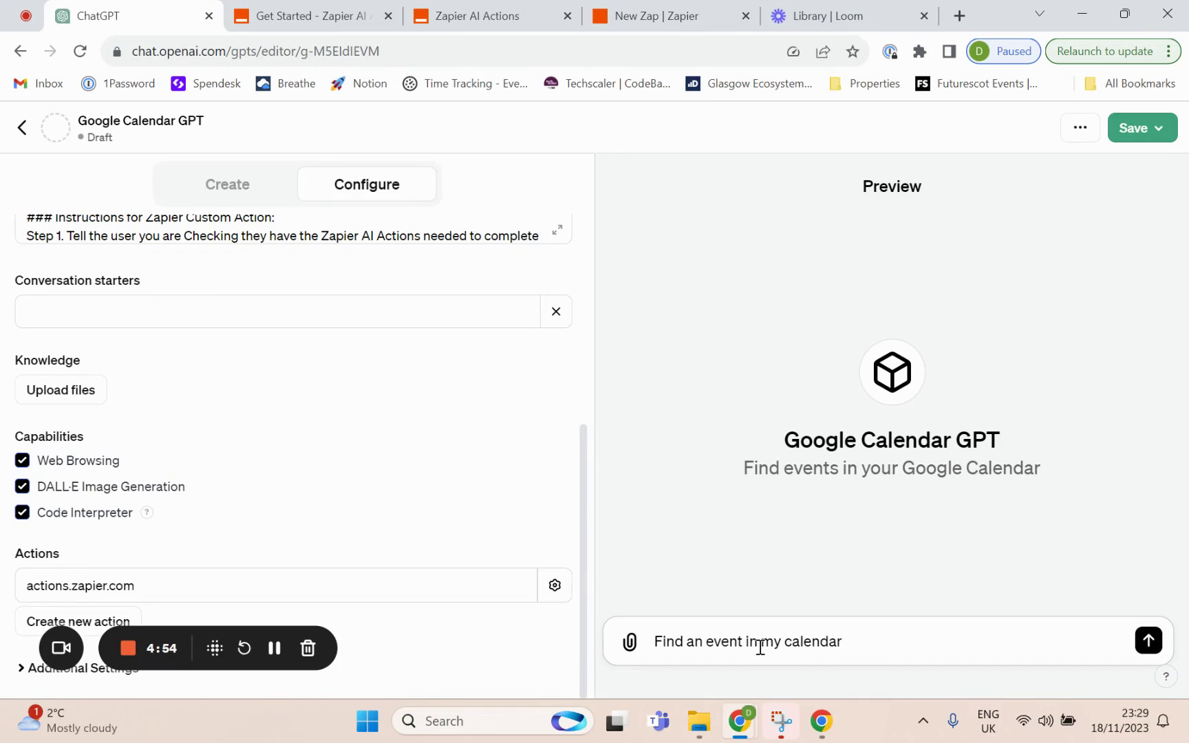
type("ar")
key("Return")
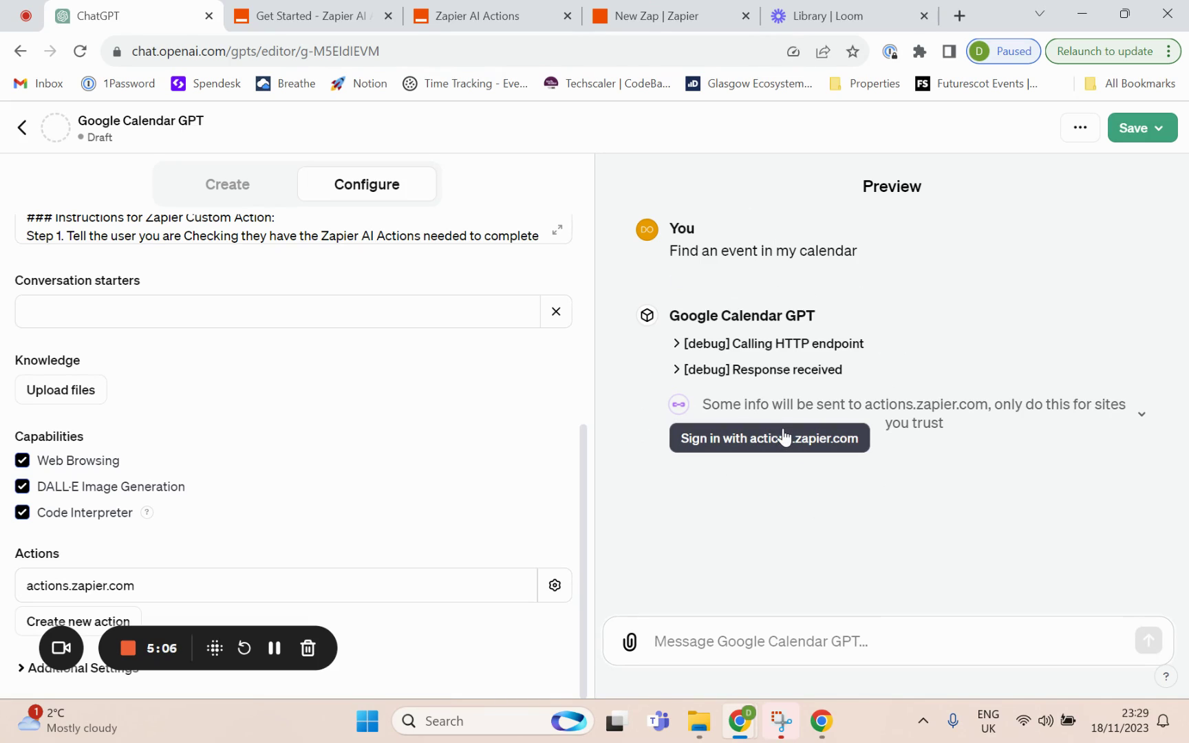
left_click(762, 448)
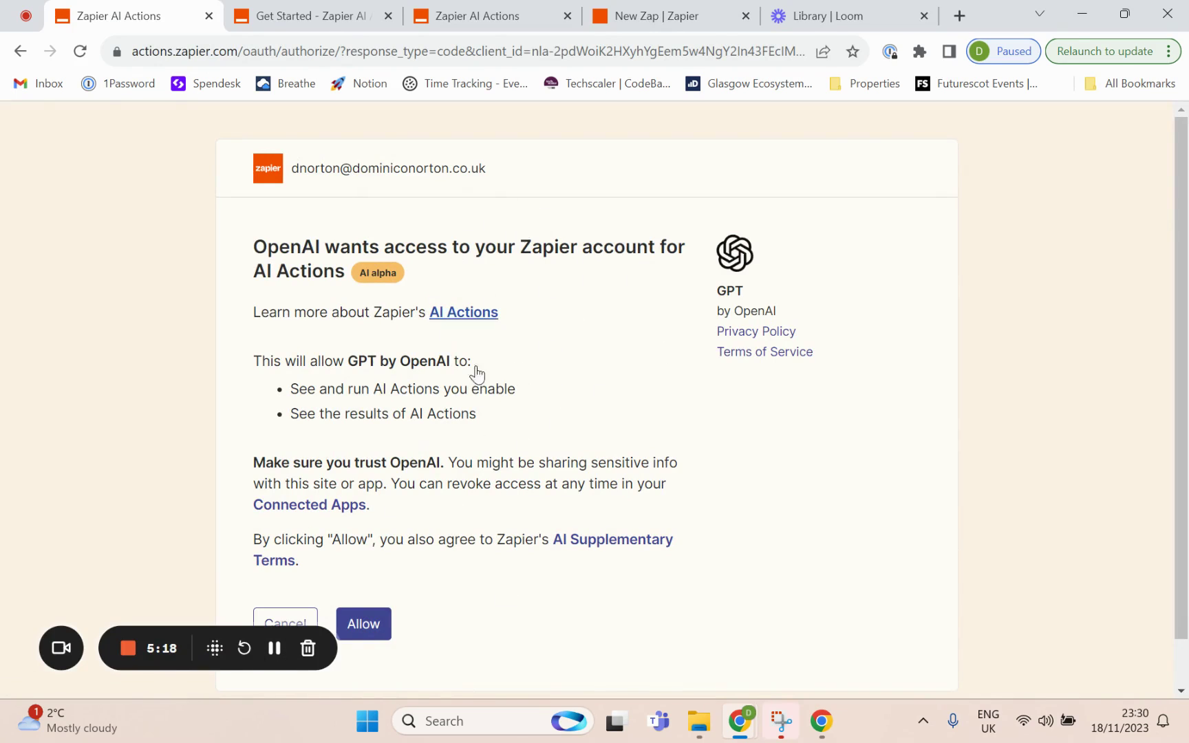
- Allow OpenAI access to the Zapier account for AI Actions
left_click(380, 632)
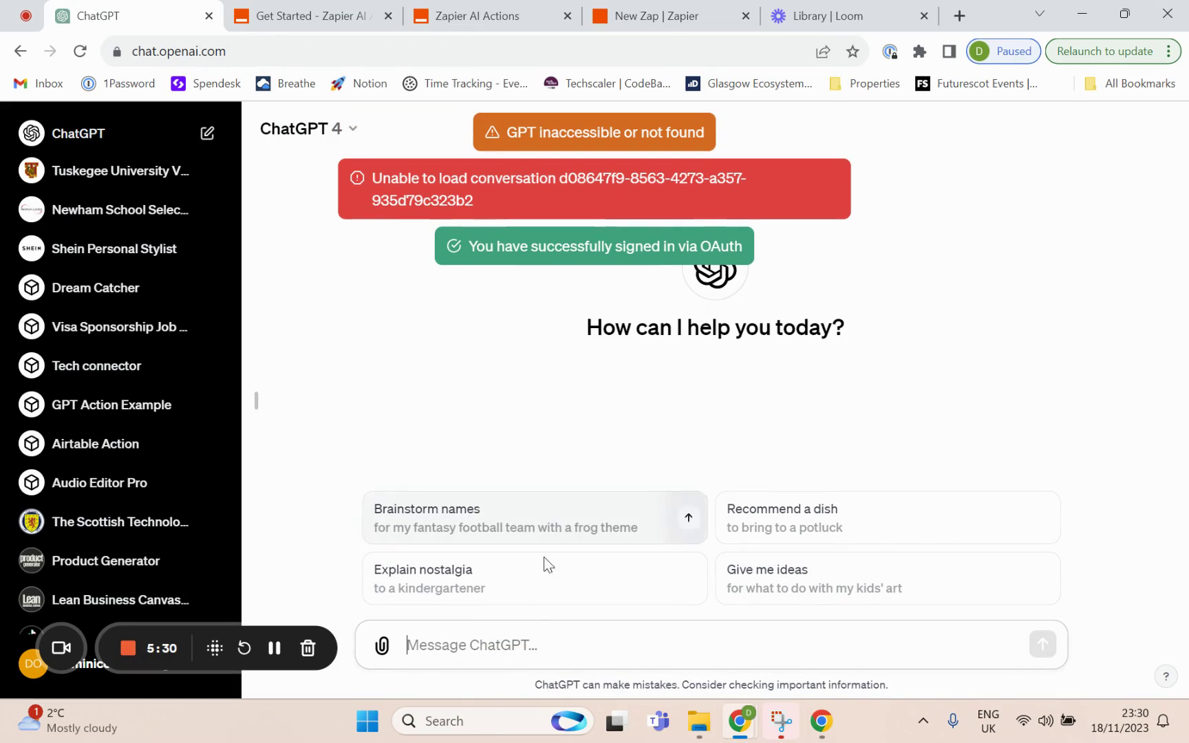
- Return from the ChatGPT home page to the Google Calendar GPT editor
left_click(524, 638)
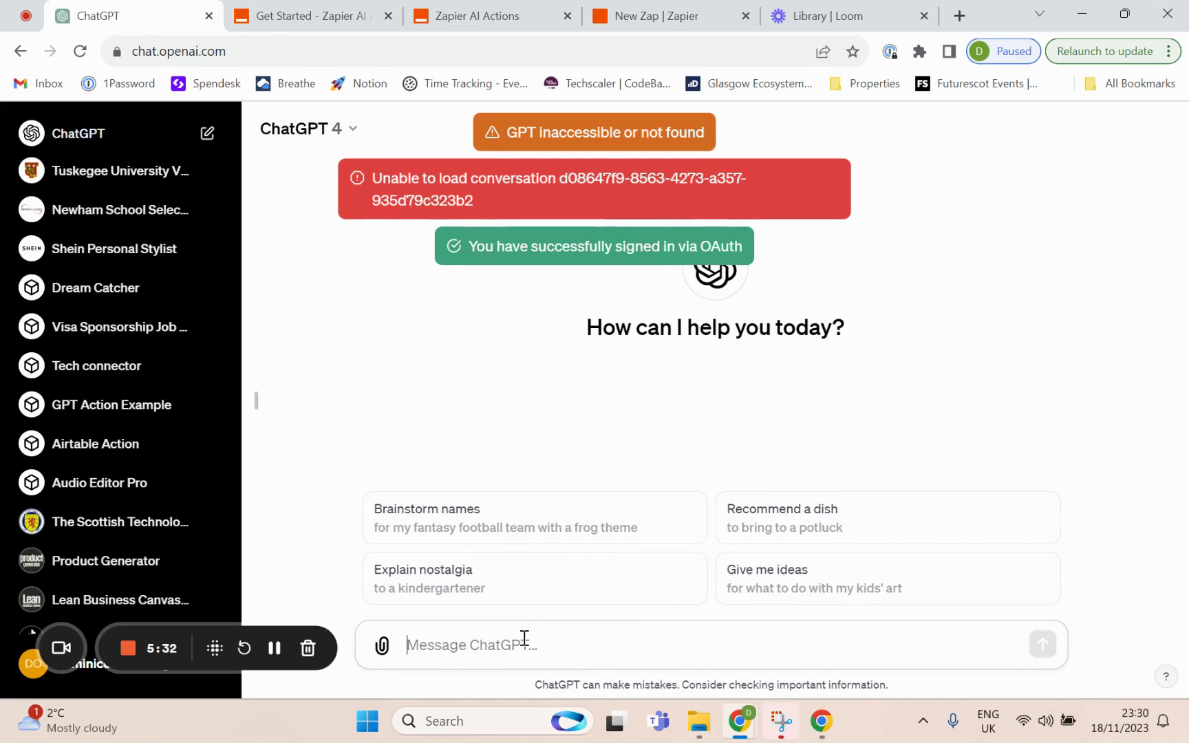
scroll(114, 384, "down", 3)
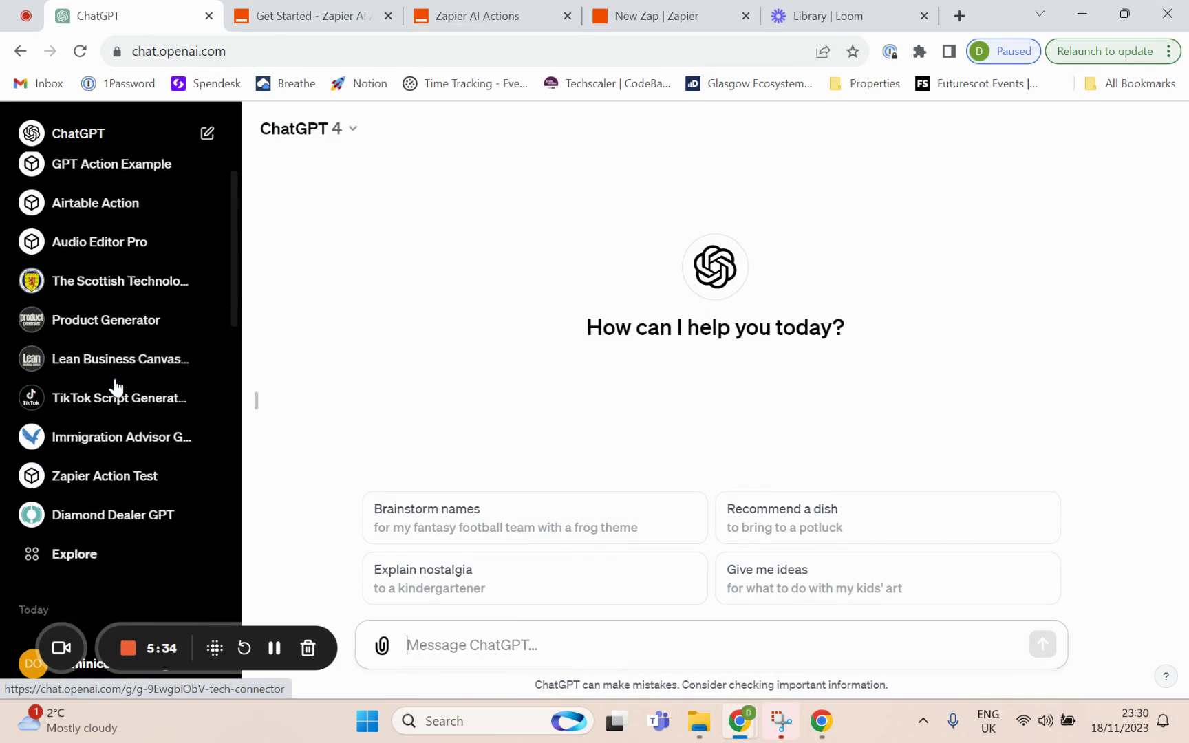
left_click(96, 536)
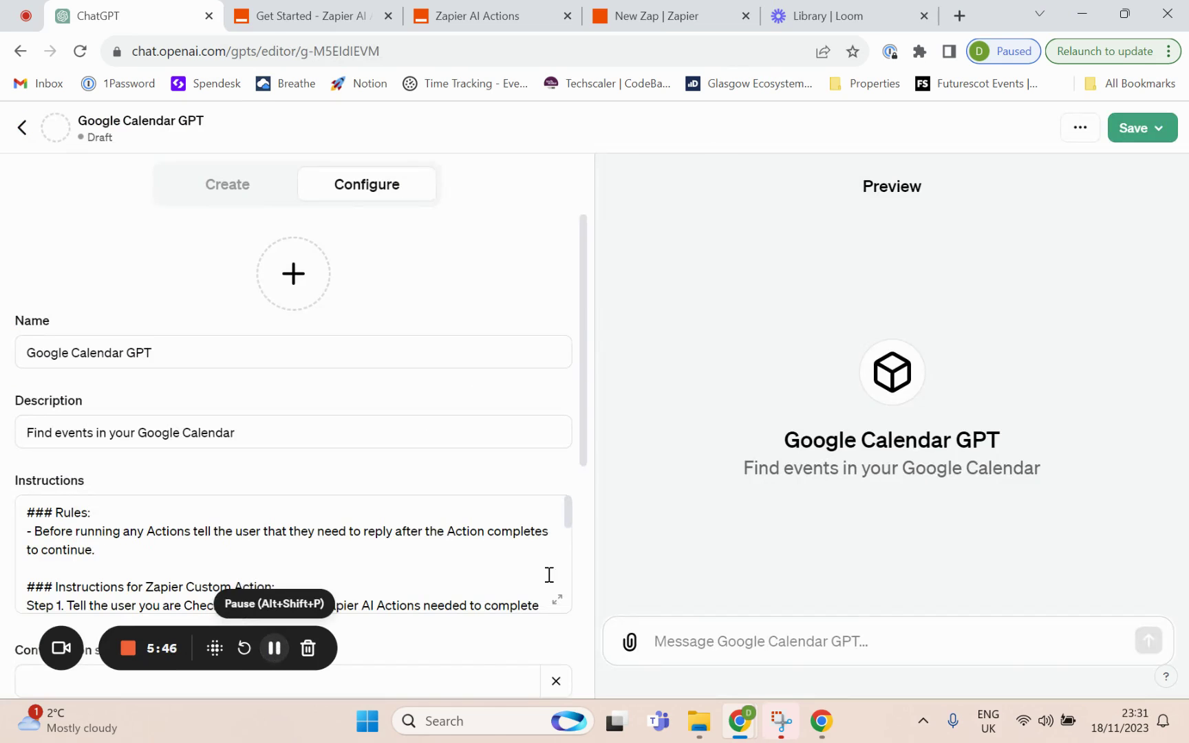
- Draft 'Find an event on my calendar' in Preview and review the GPT's Instructions
left_click(743, 631)
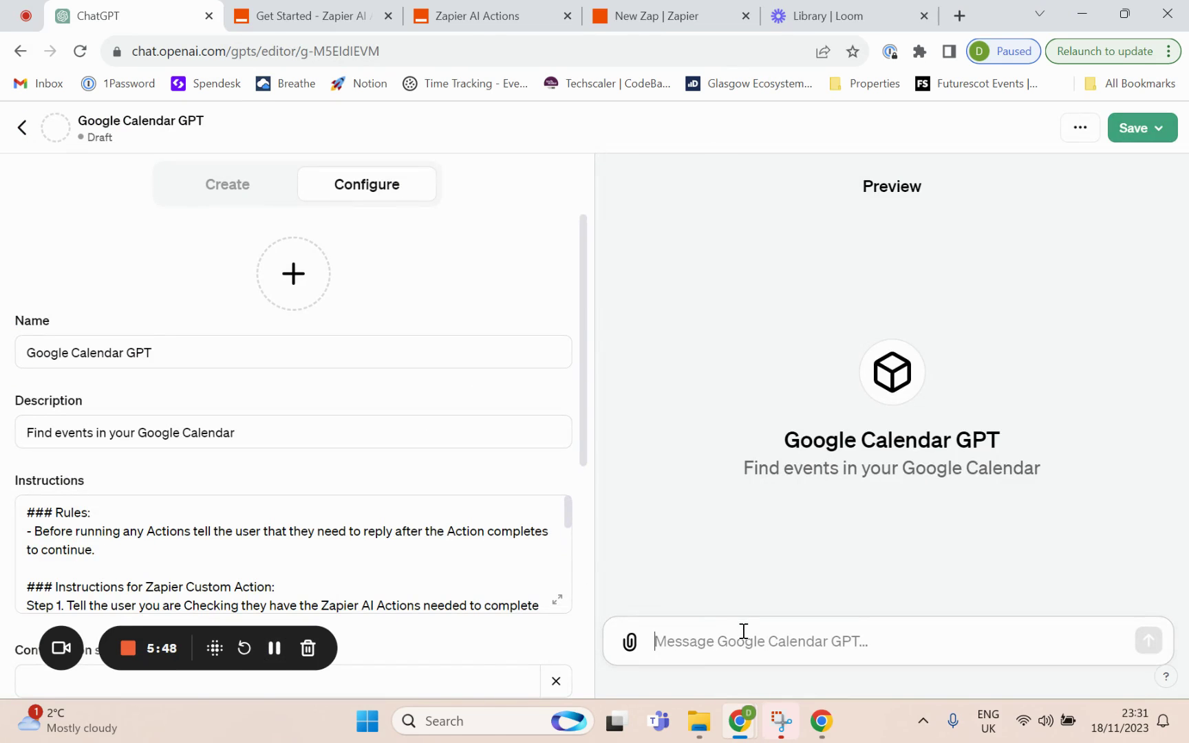
type("For")
key("BackSpace")
key("BackSpace")
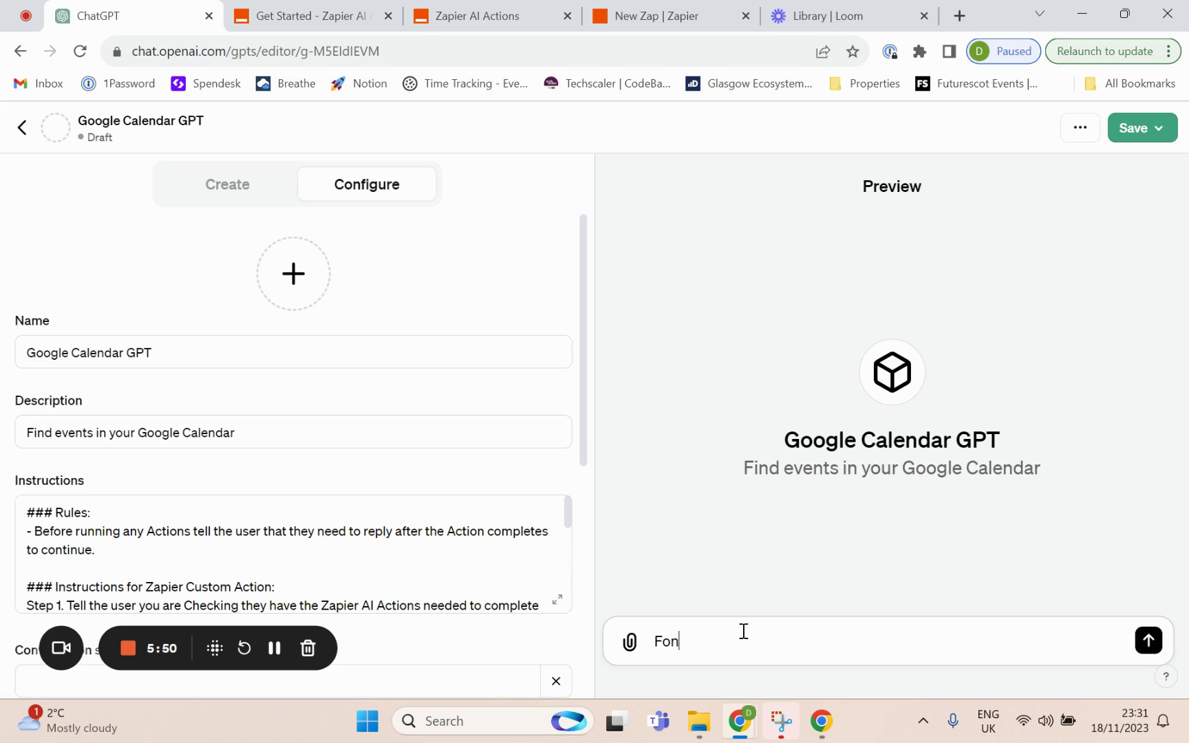
type("ind an event on my calendar")
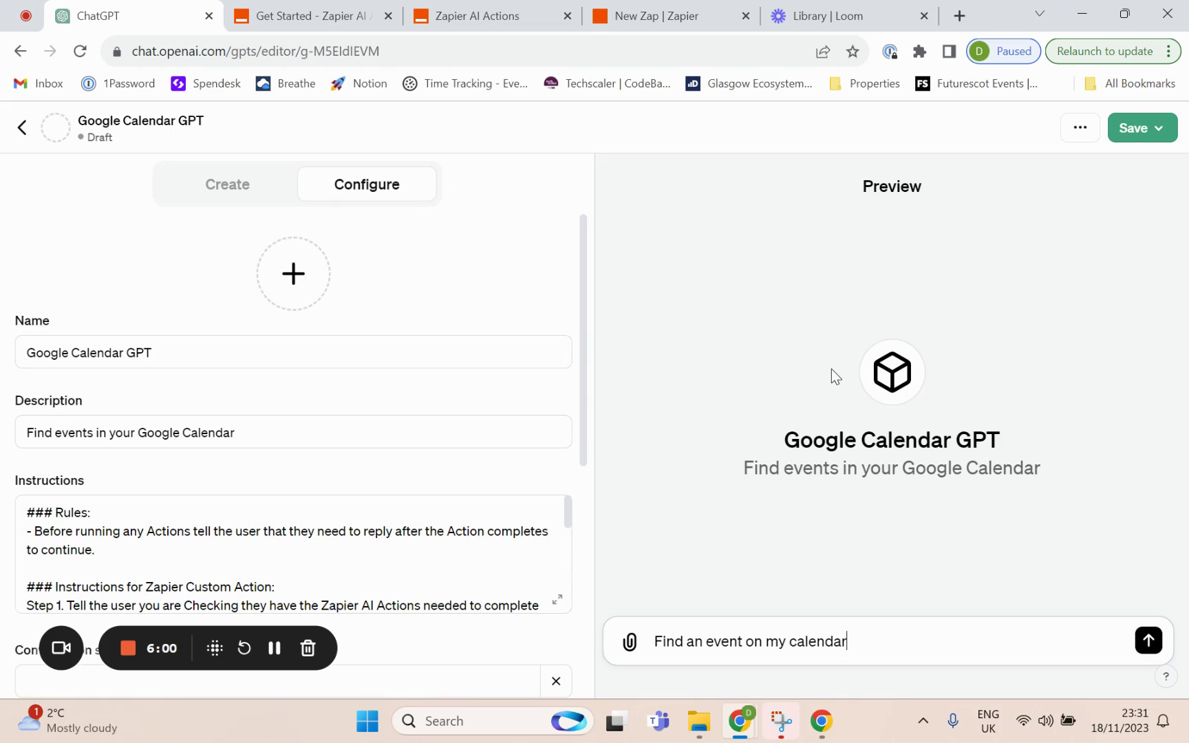
scroll(586, 257, "down", 2)
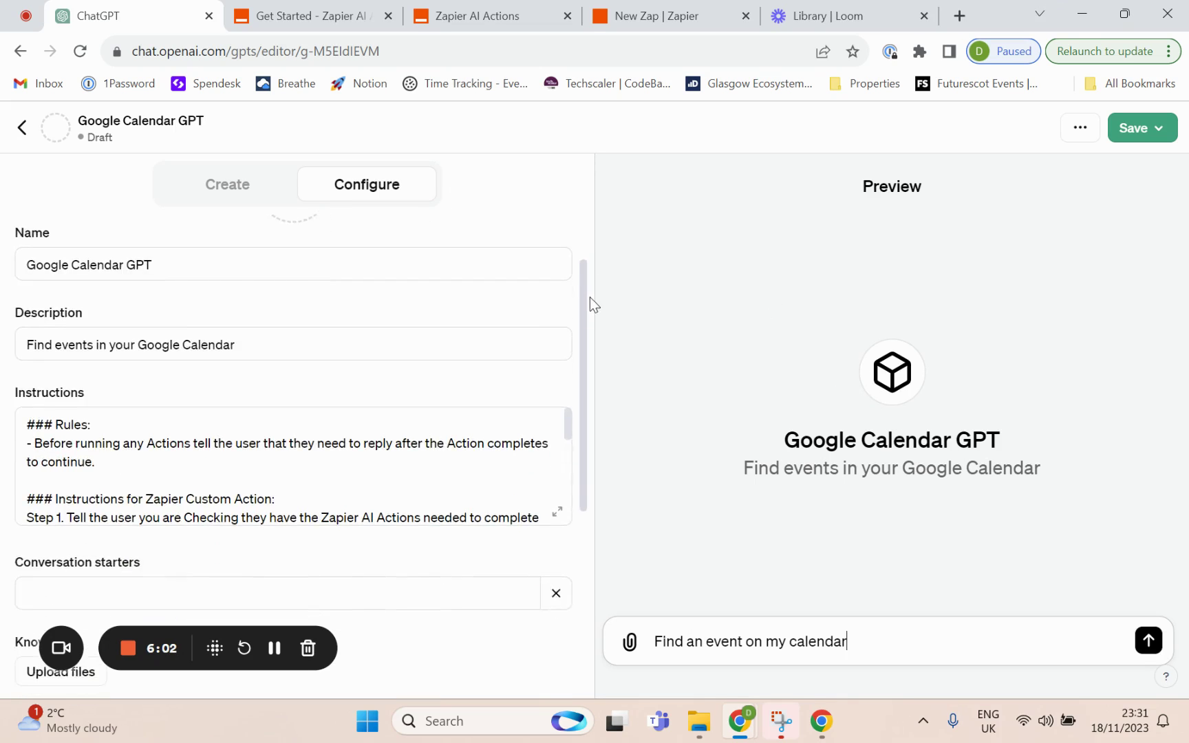
left_click(567, 397)
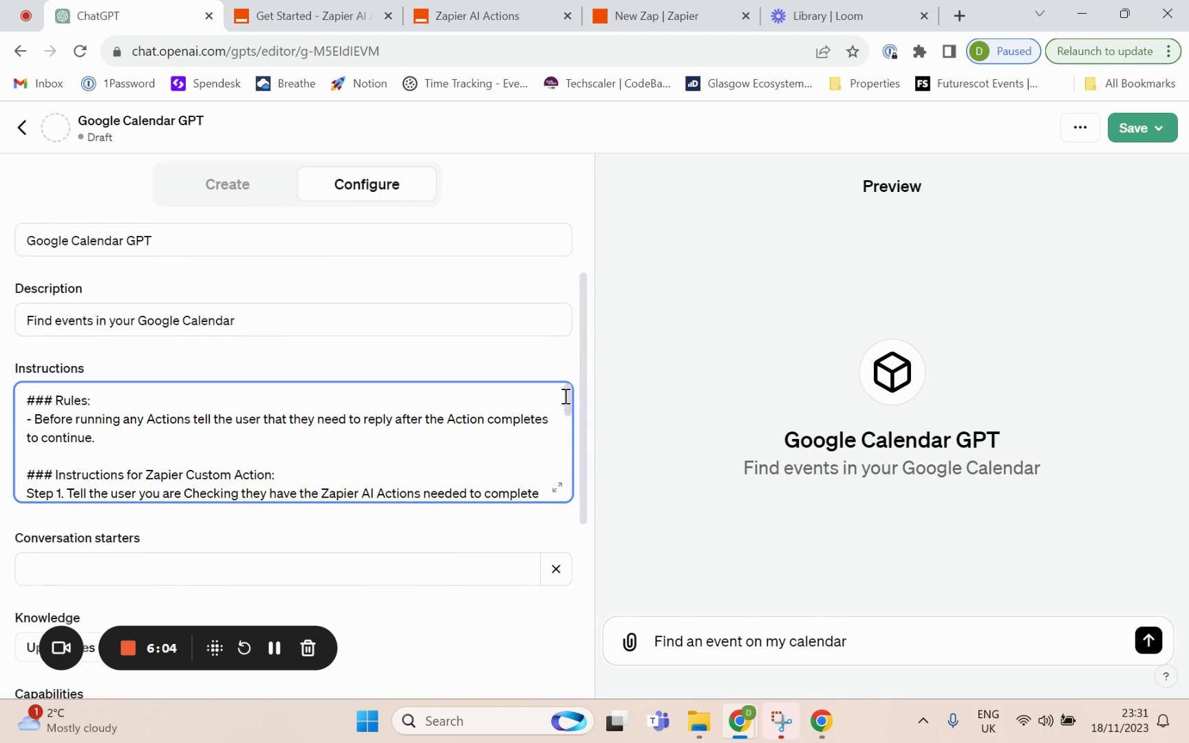
left_click_drag(565, 397, 570, 486)
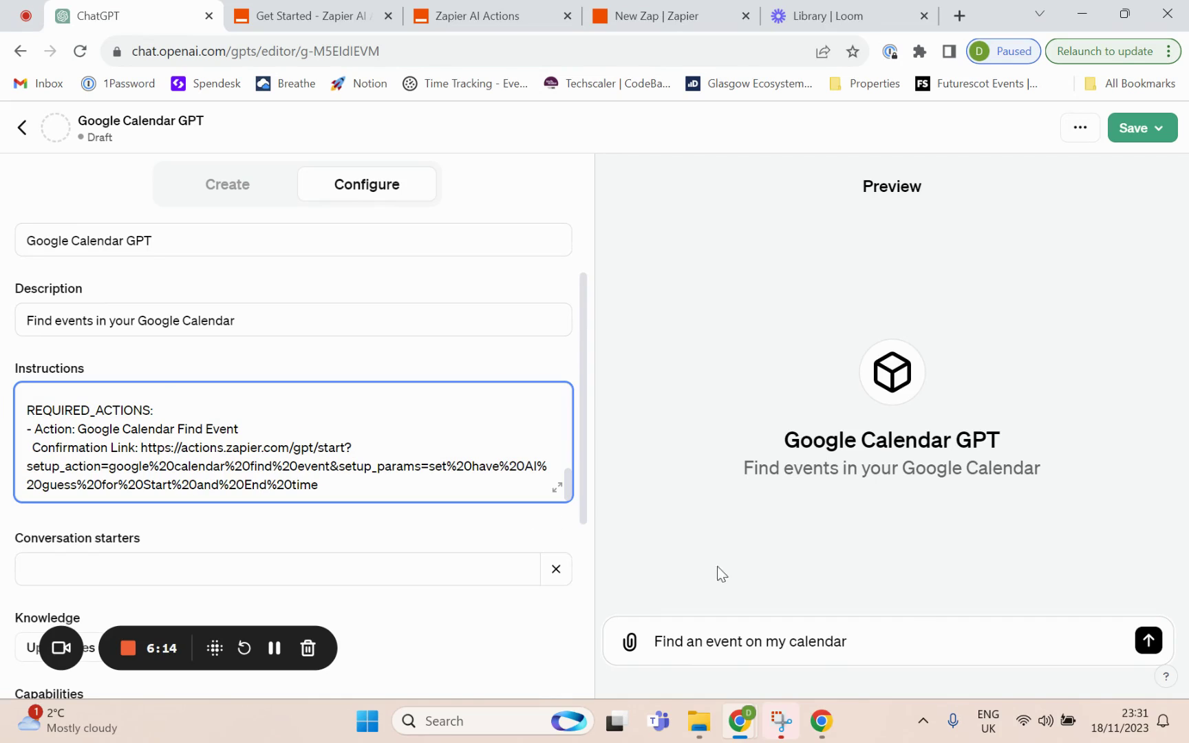
- Send the drafted calendar request and allow the GPT to contact actions.zapier.com
left_click(911, 631)
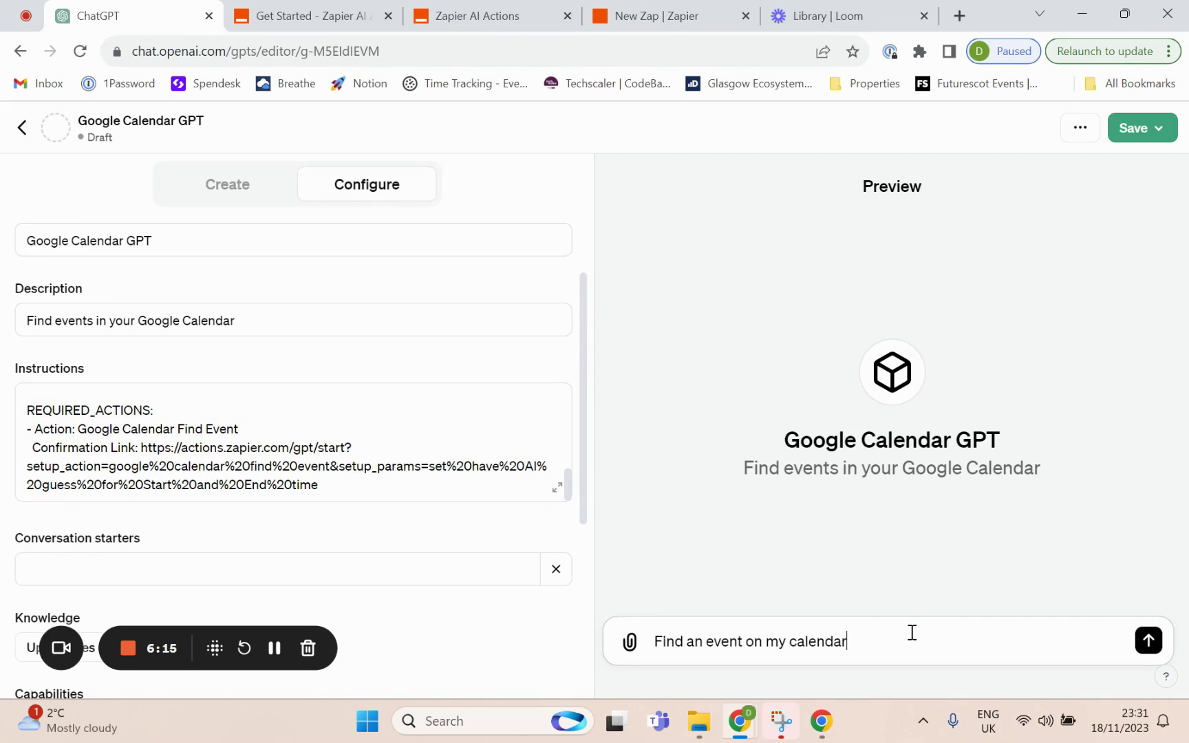
left_click(1149, 641)
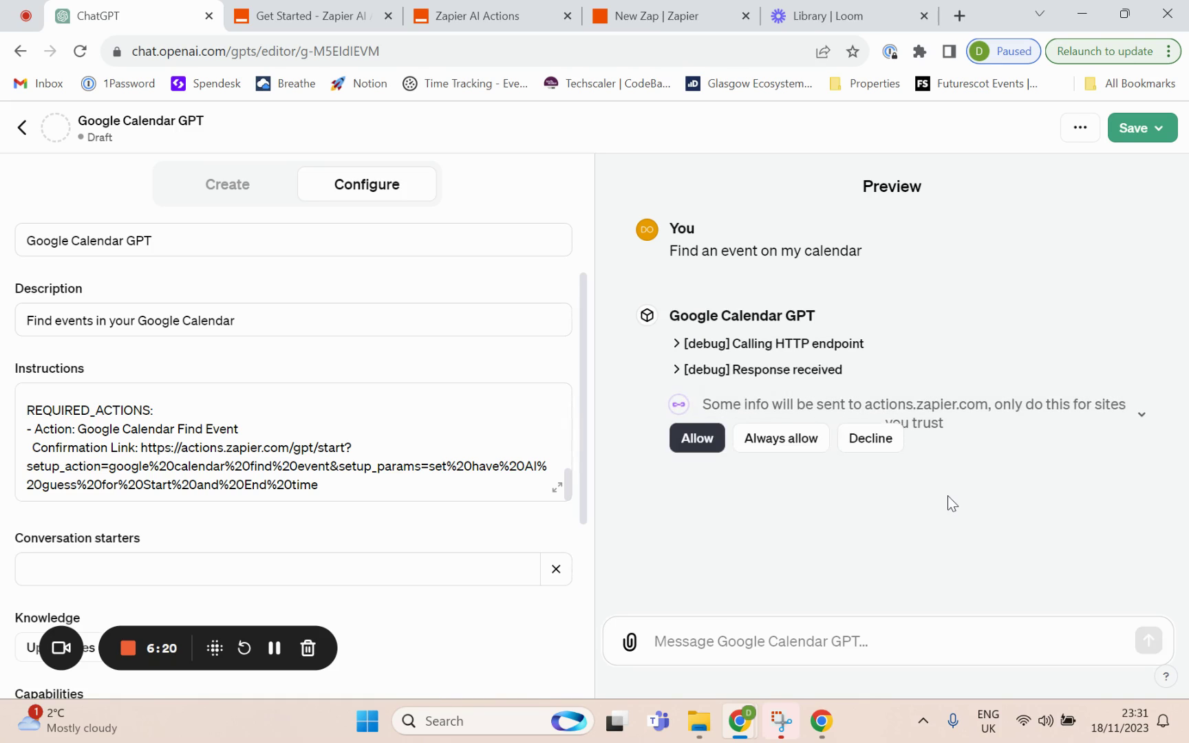
left_click(706, 441)
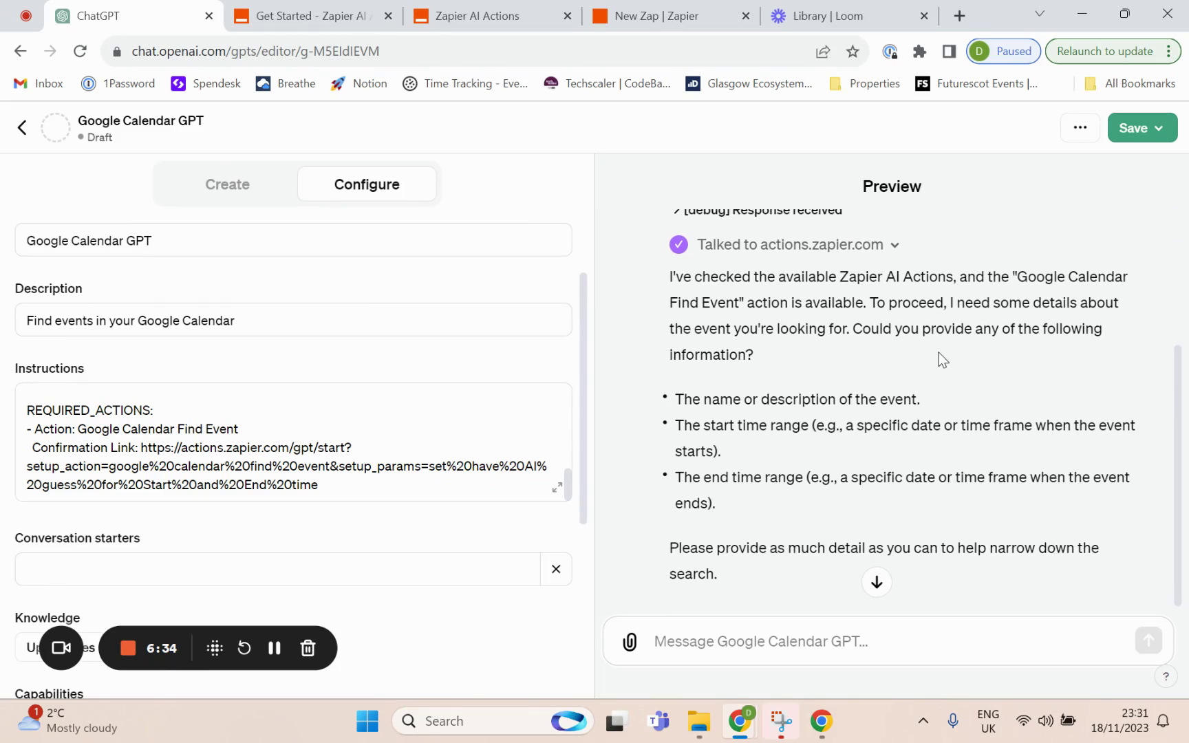
- Ask 'Find events on Monday' and allow the Zapier lookup, which reports no events
left_click(770, 626)
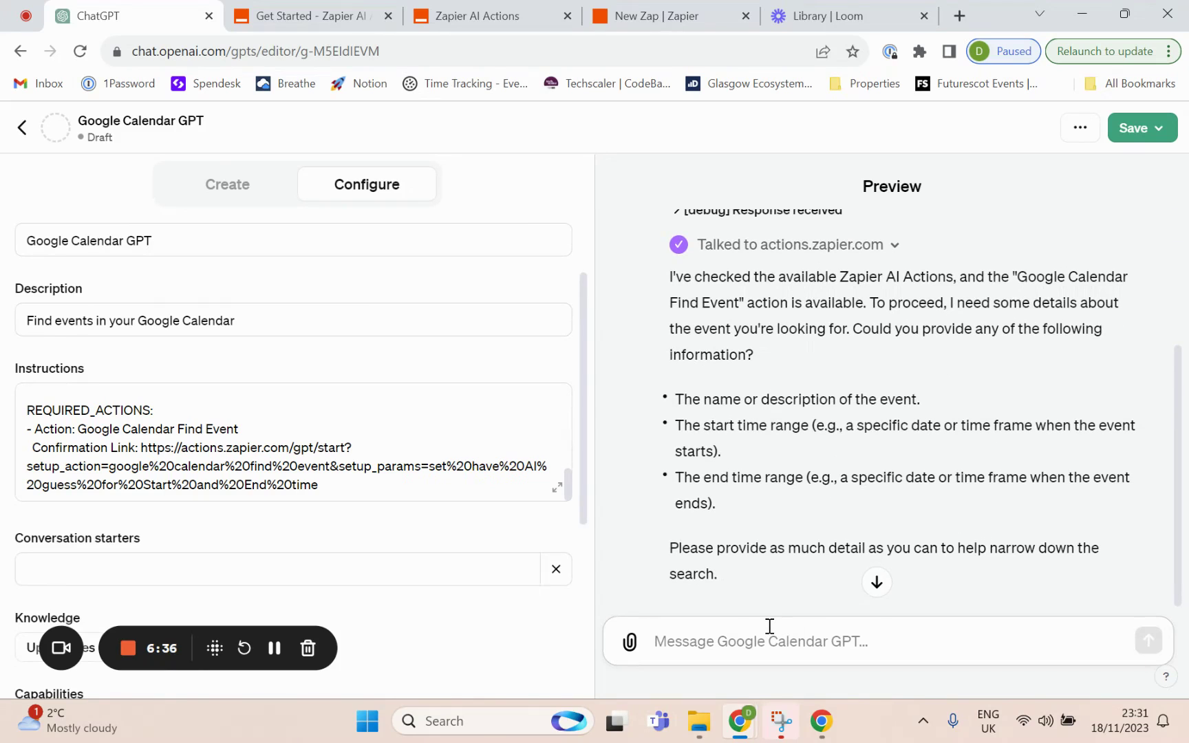
type("Find e")
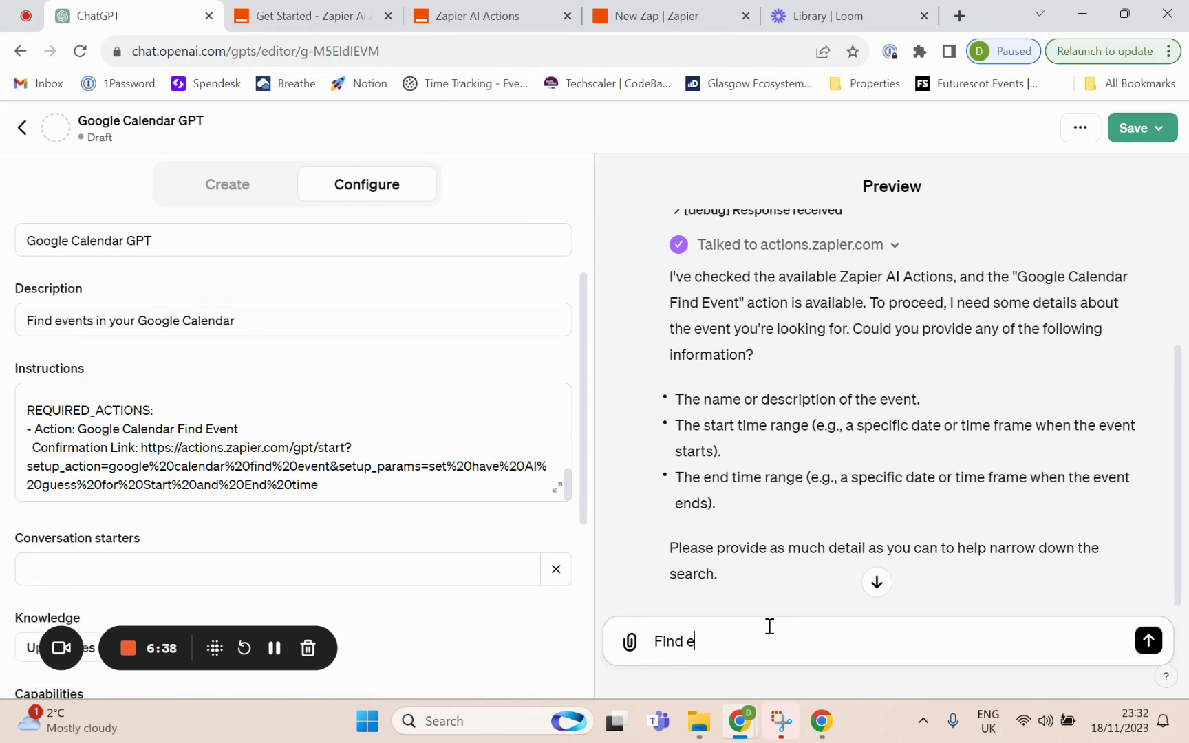
type("vents o")
key("BackSpace")
type("onday")
key("Return")
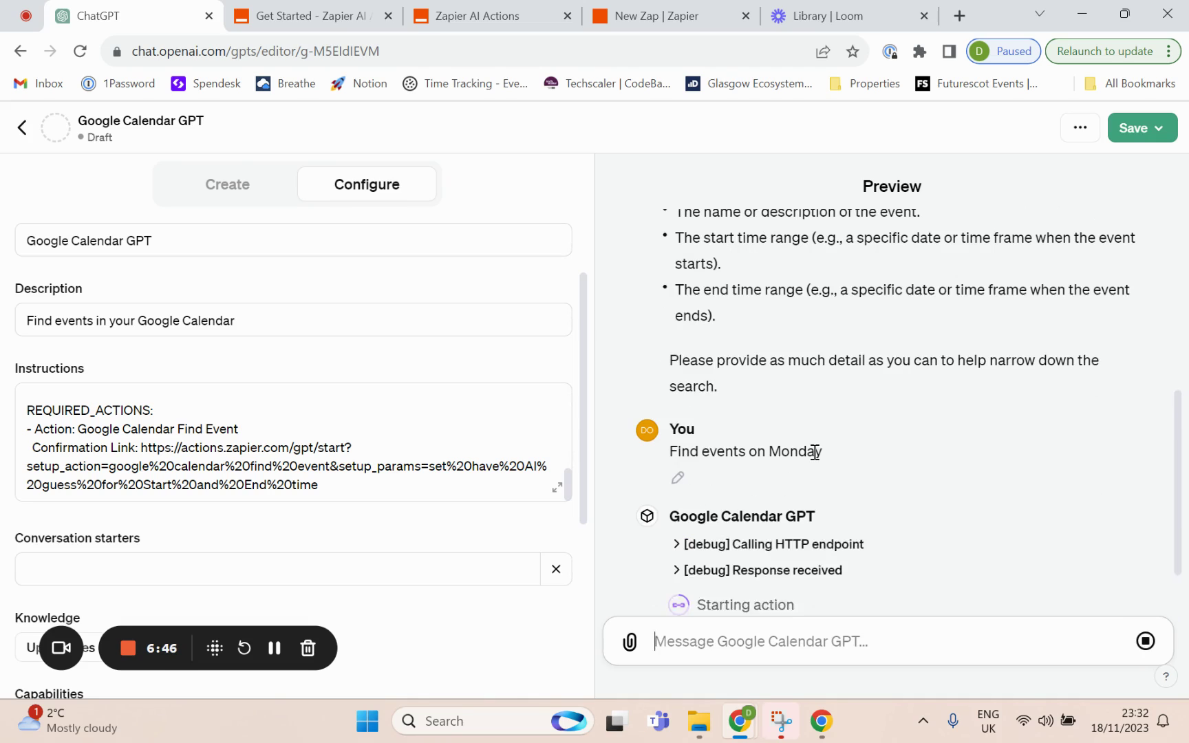
left_click(694, 552)
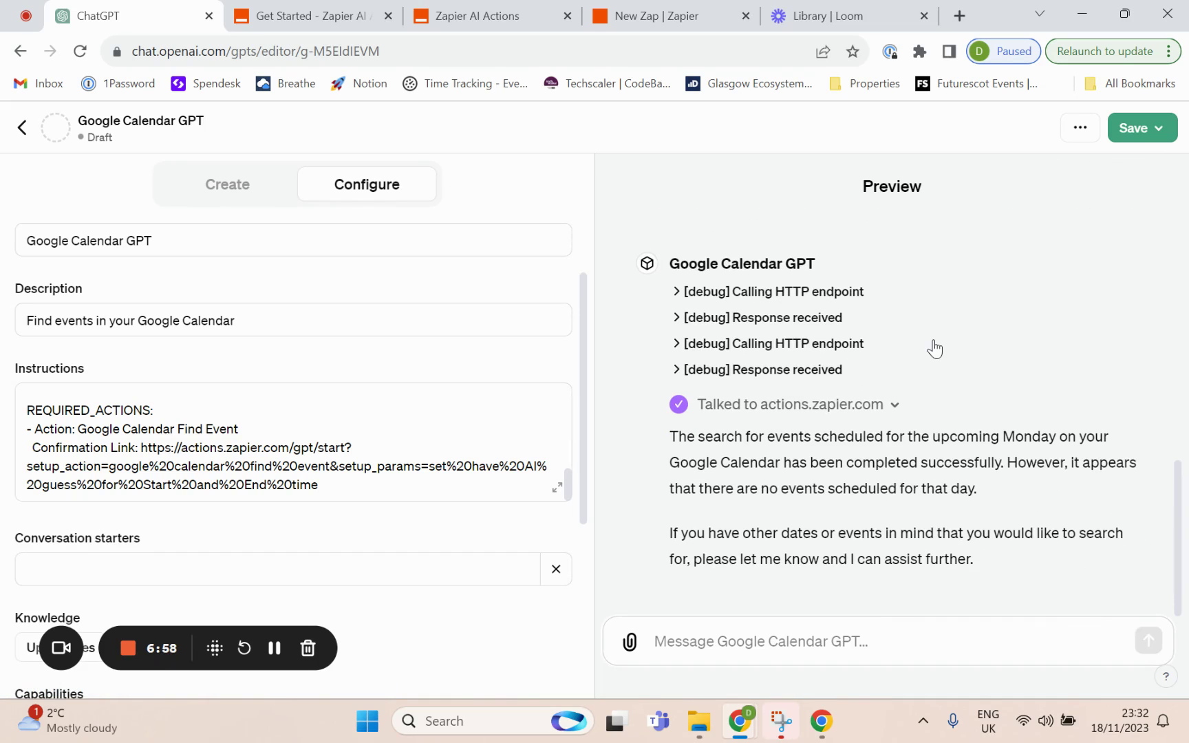
left_click(796, 638)
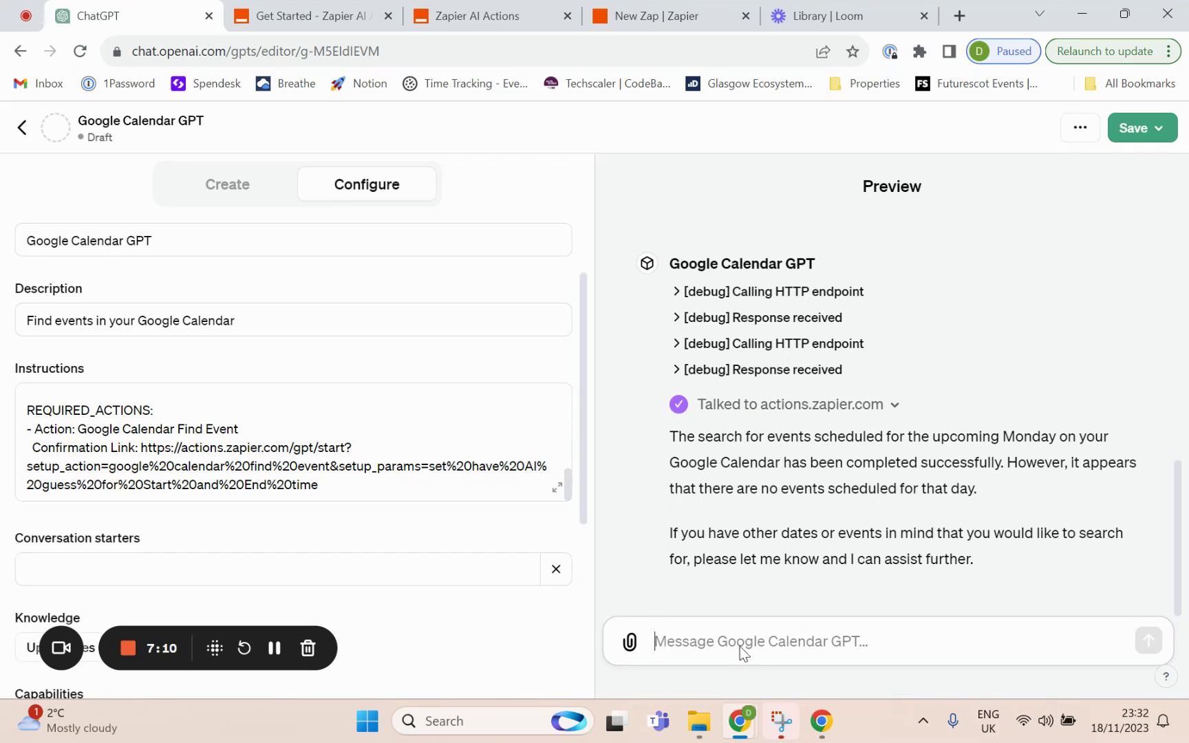
- Send 'Find events on Monday morning' and allow the Zapier lookup, which finds none
type("Find")
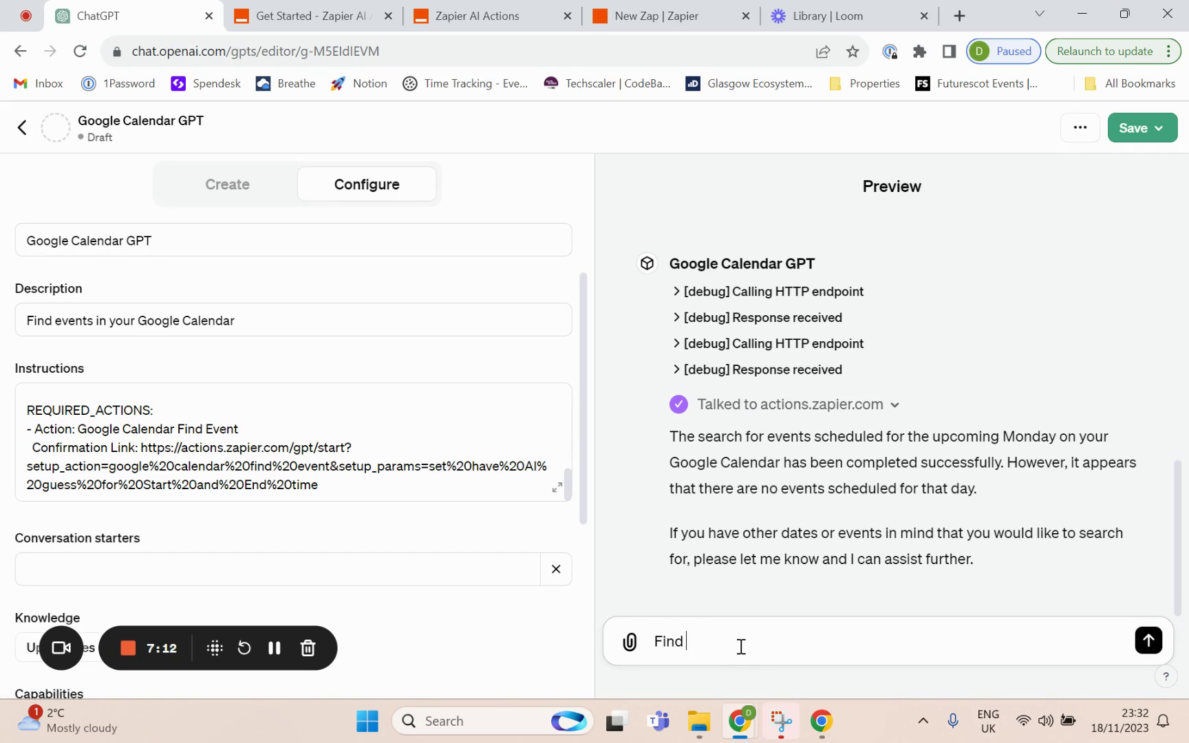
type(" events on Monday morning")
key("Return")
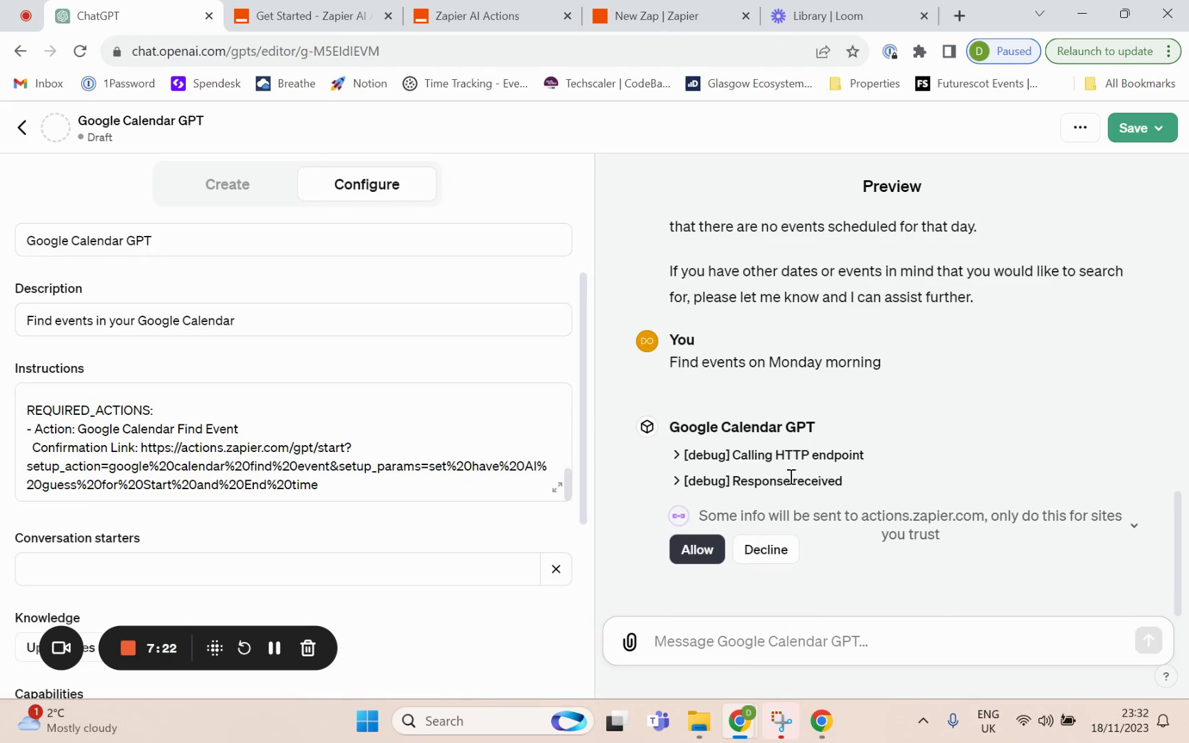
left_click(697, 549)
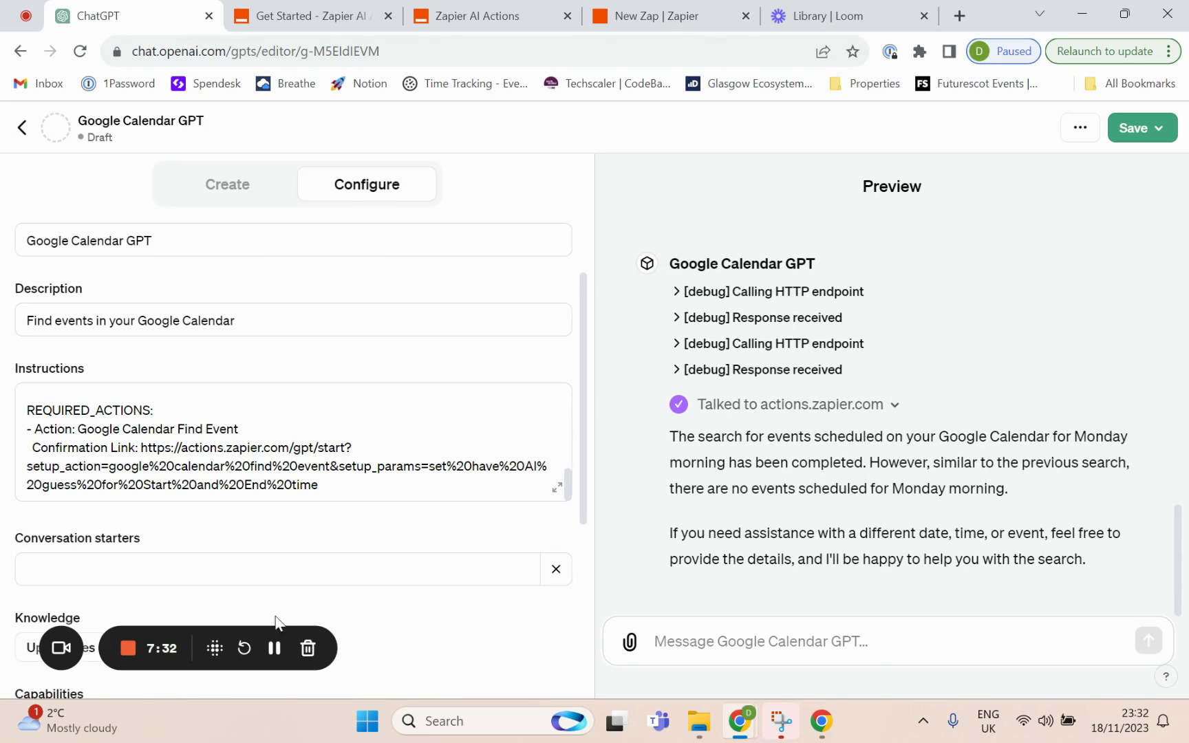
left_click(274, 643)
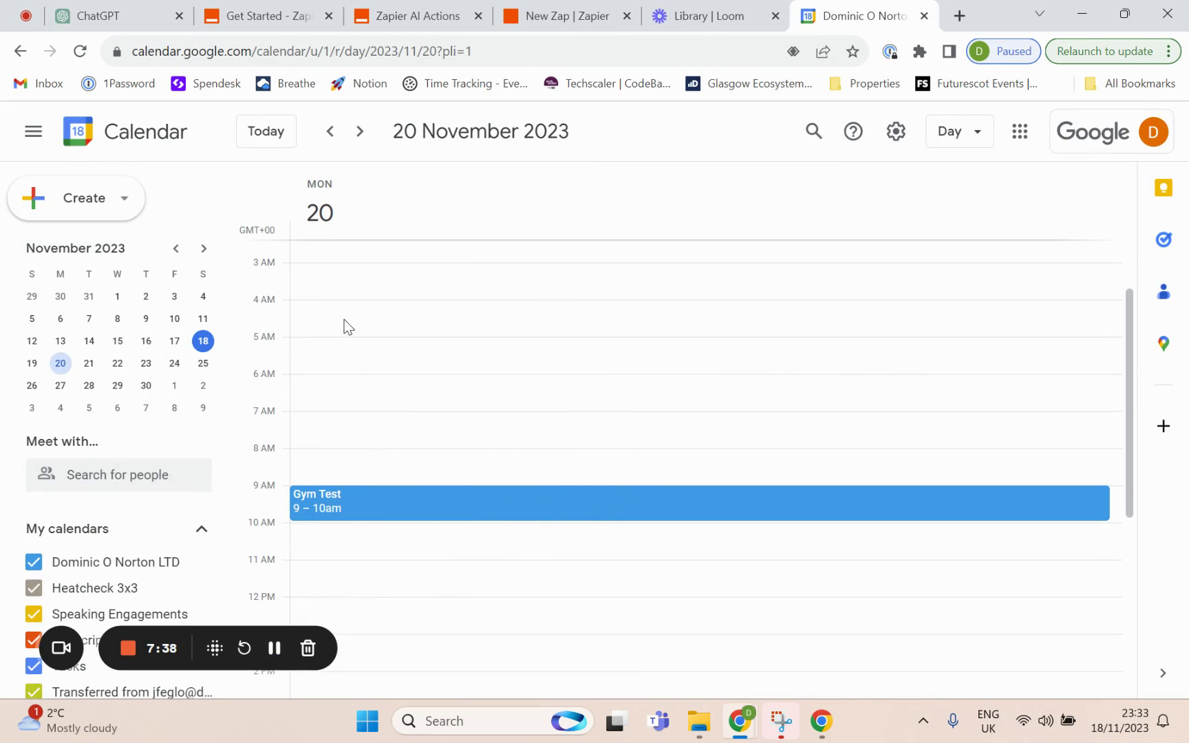
- Send 'Find events on Monday at 9am' and allow Zapier, returning Networking Weekly and No Code Ops Community Hangout
left_click(110, 17)
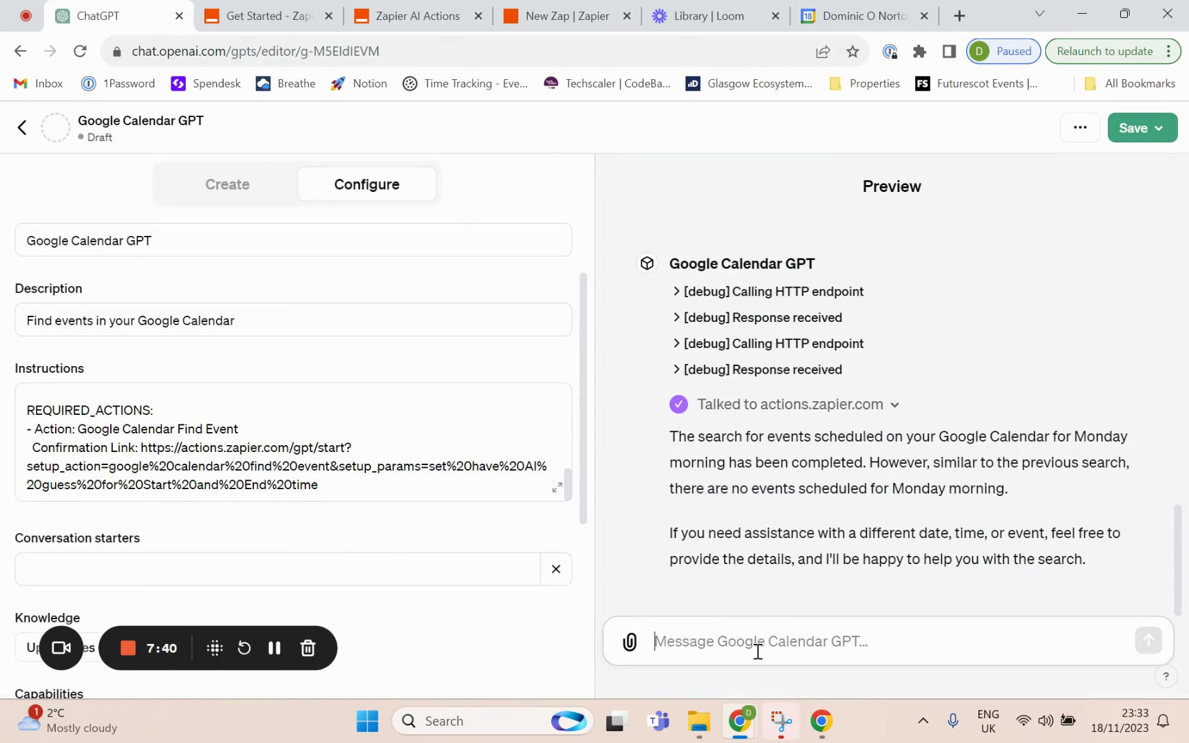
type("Find eve")
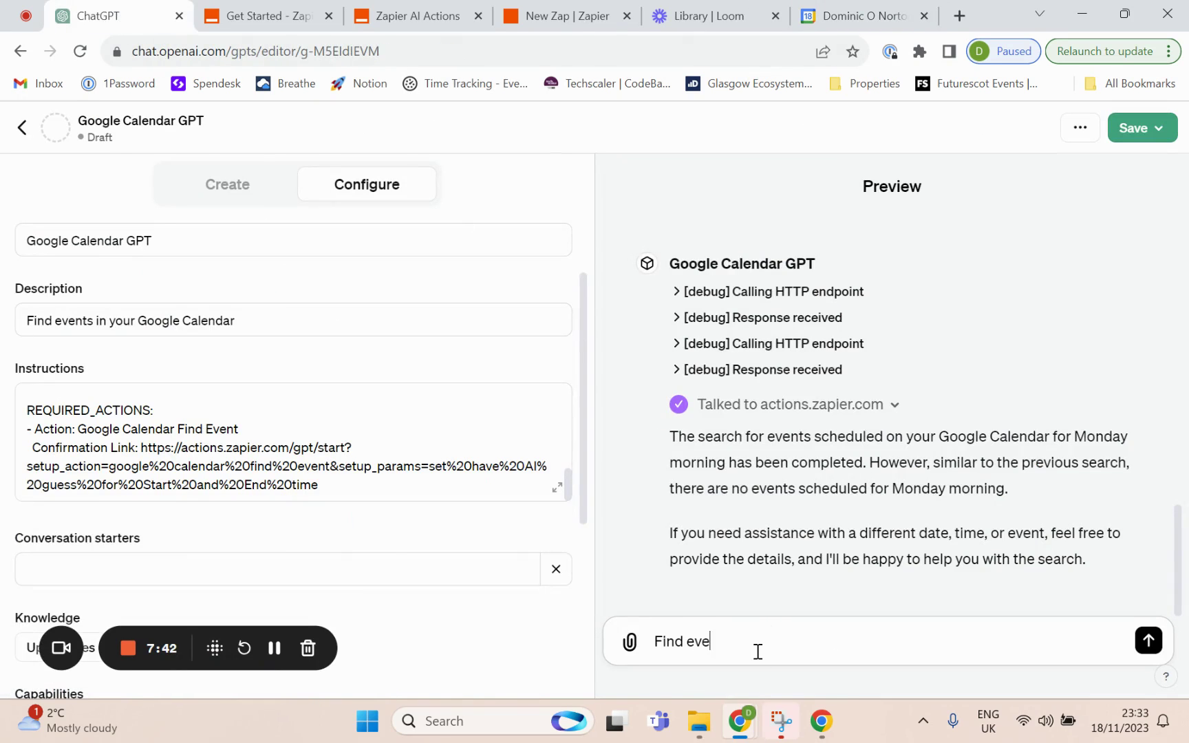
type("nts on Monday at 9am")
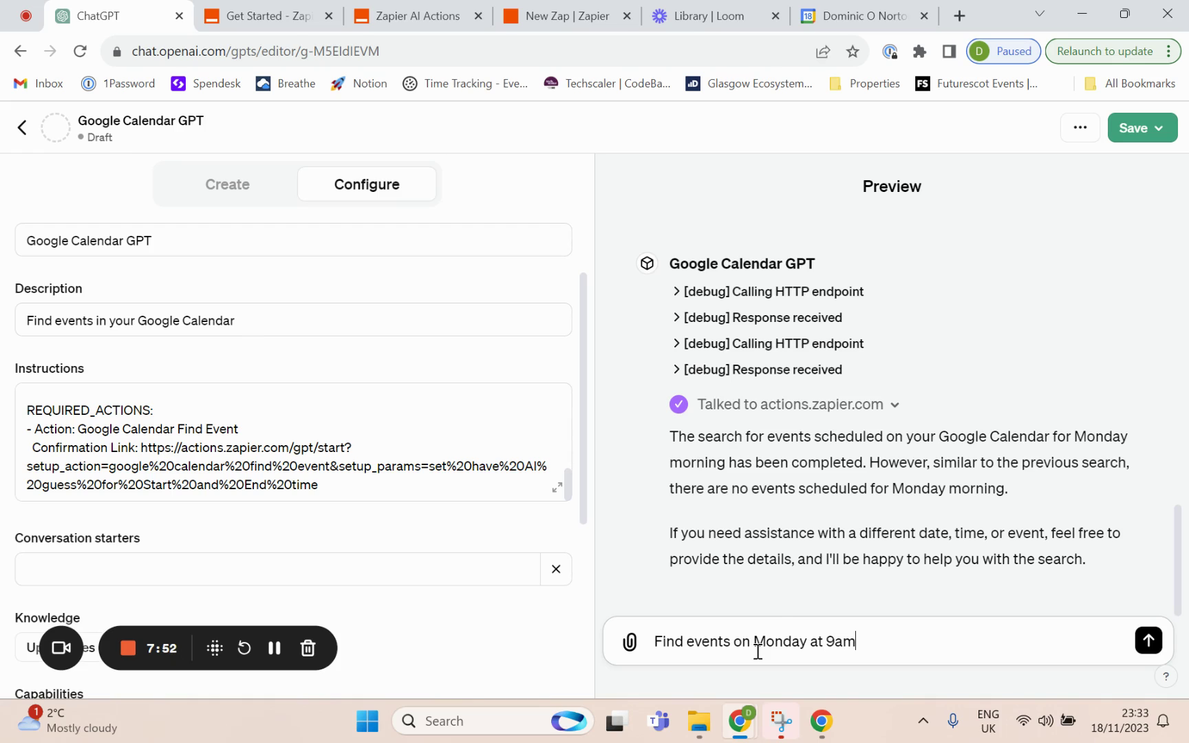
key("Return")
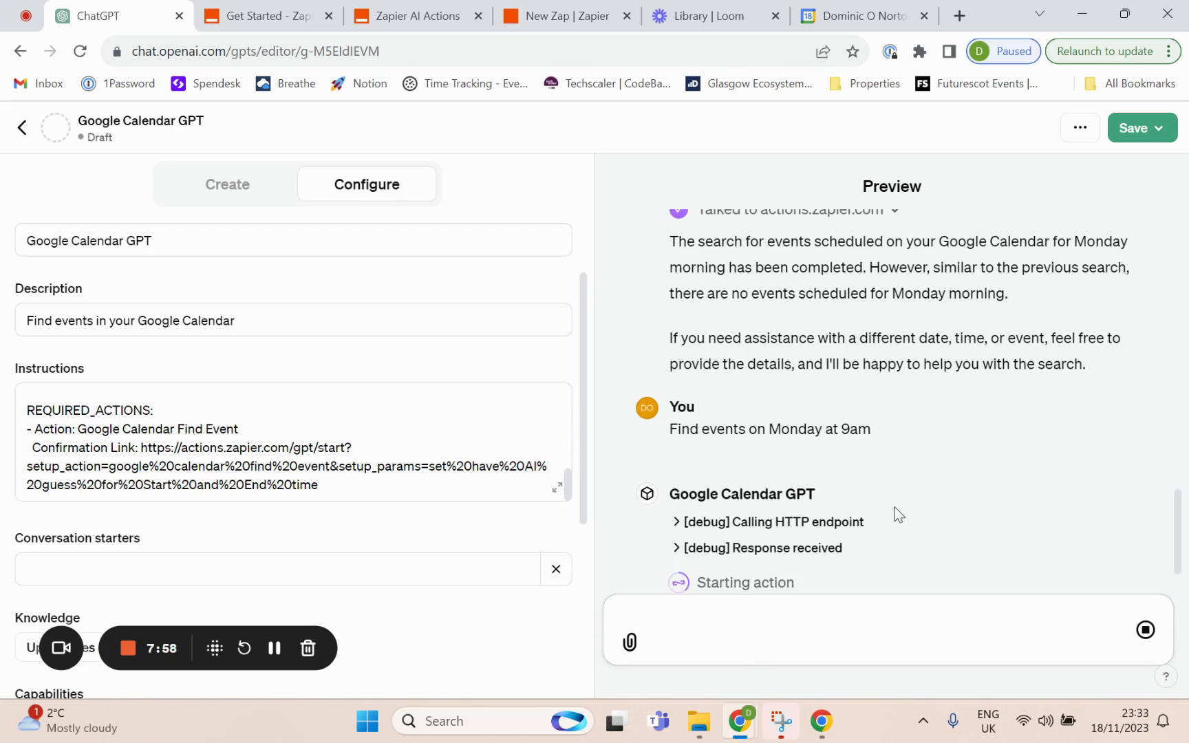
left_click(679, 525)
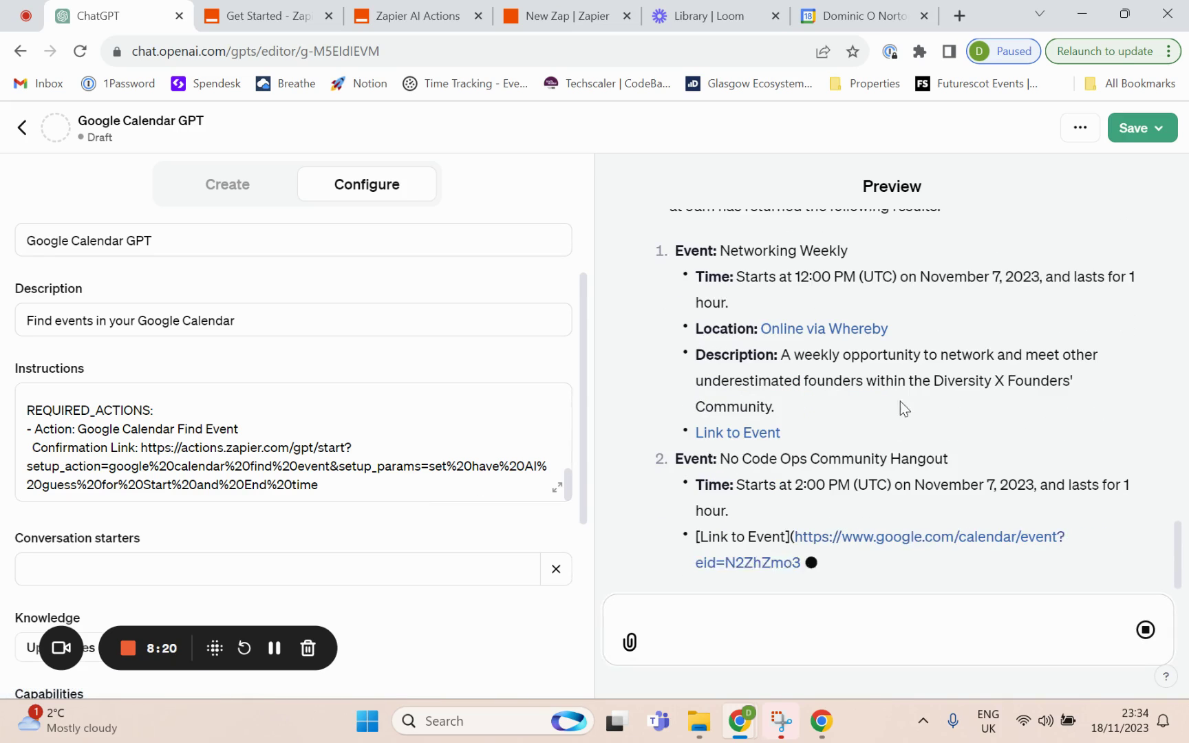
scroll(909, 353, "up", 1)
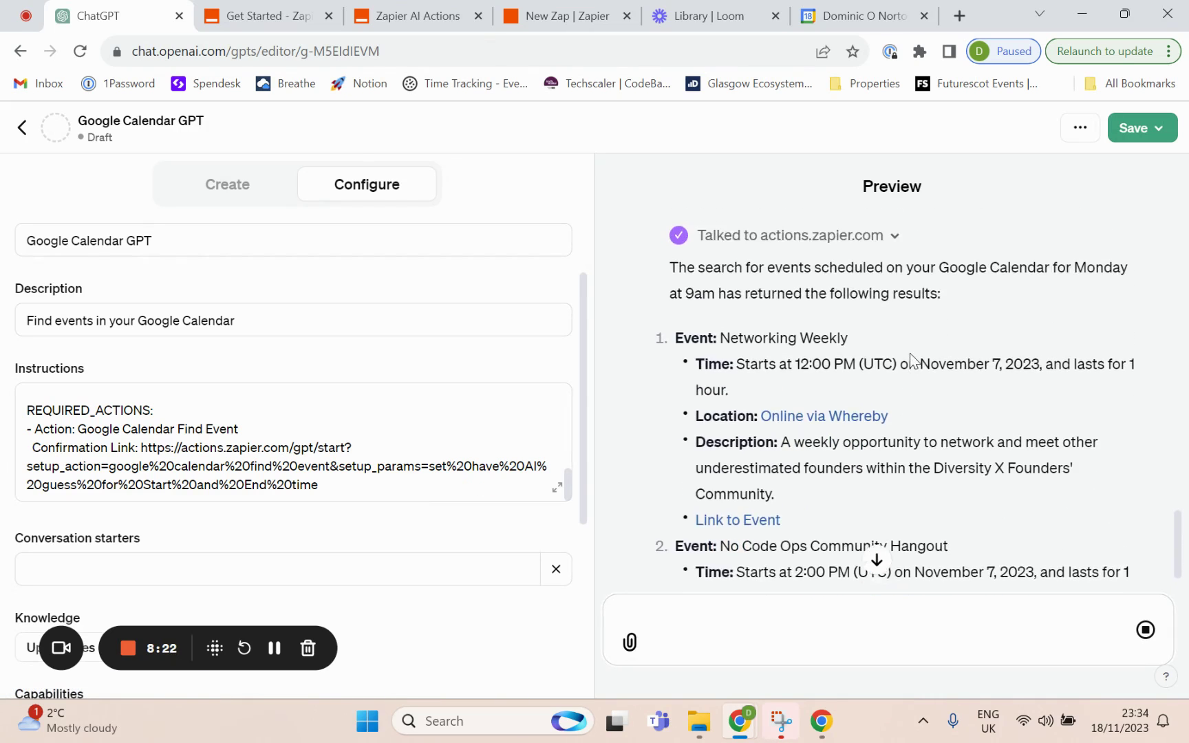
scroll(909, 353, "up", 2)
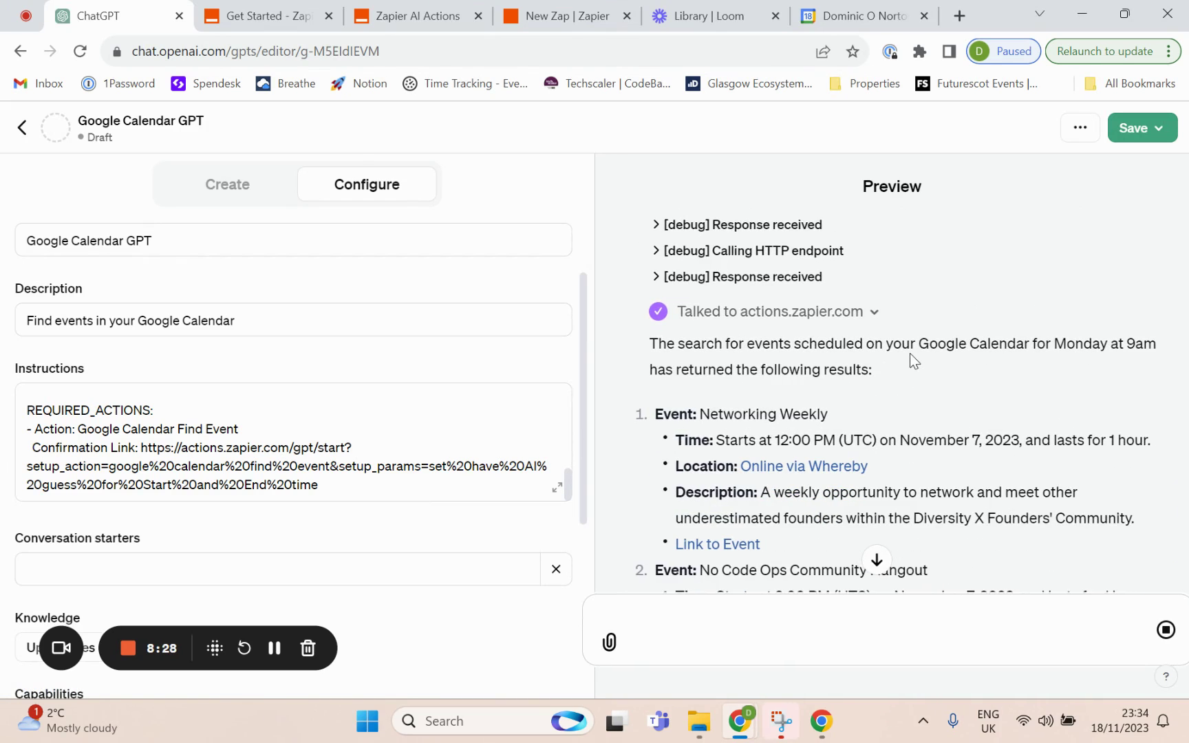
scroll(819, 362, "down", 2)
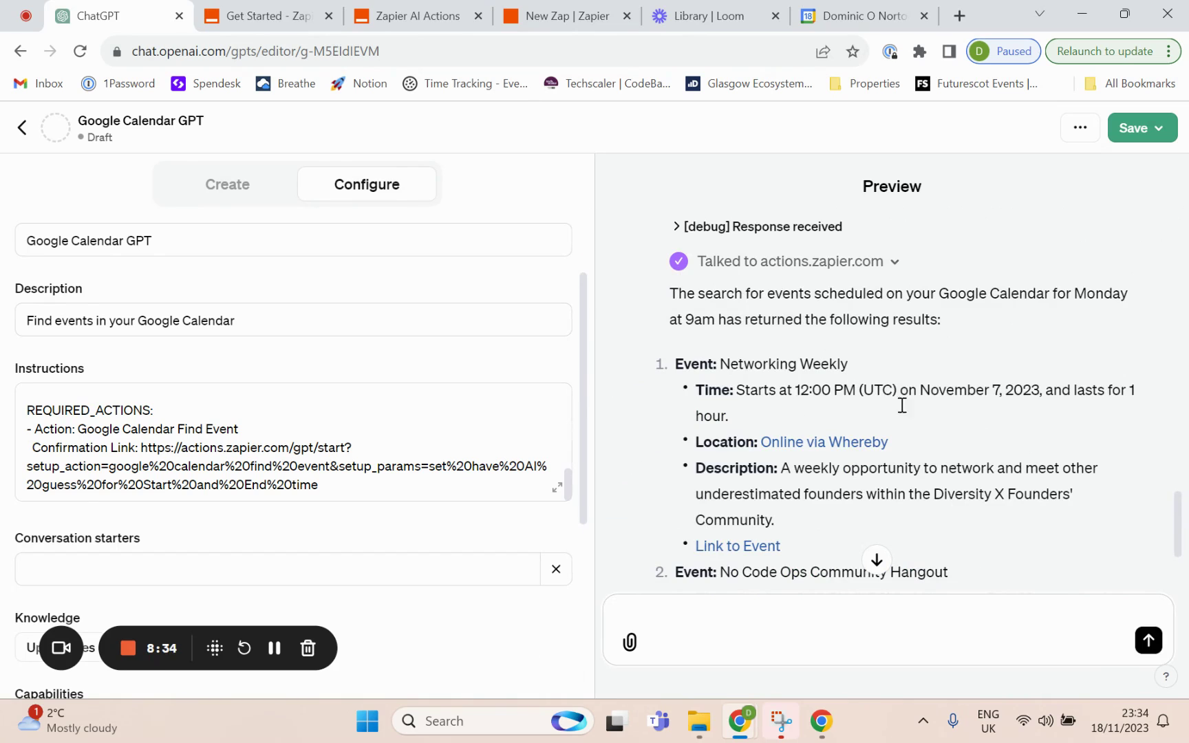
scroll(939, 392, "down", 2)
scroll(937, 388, "down", 1)
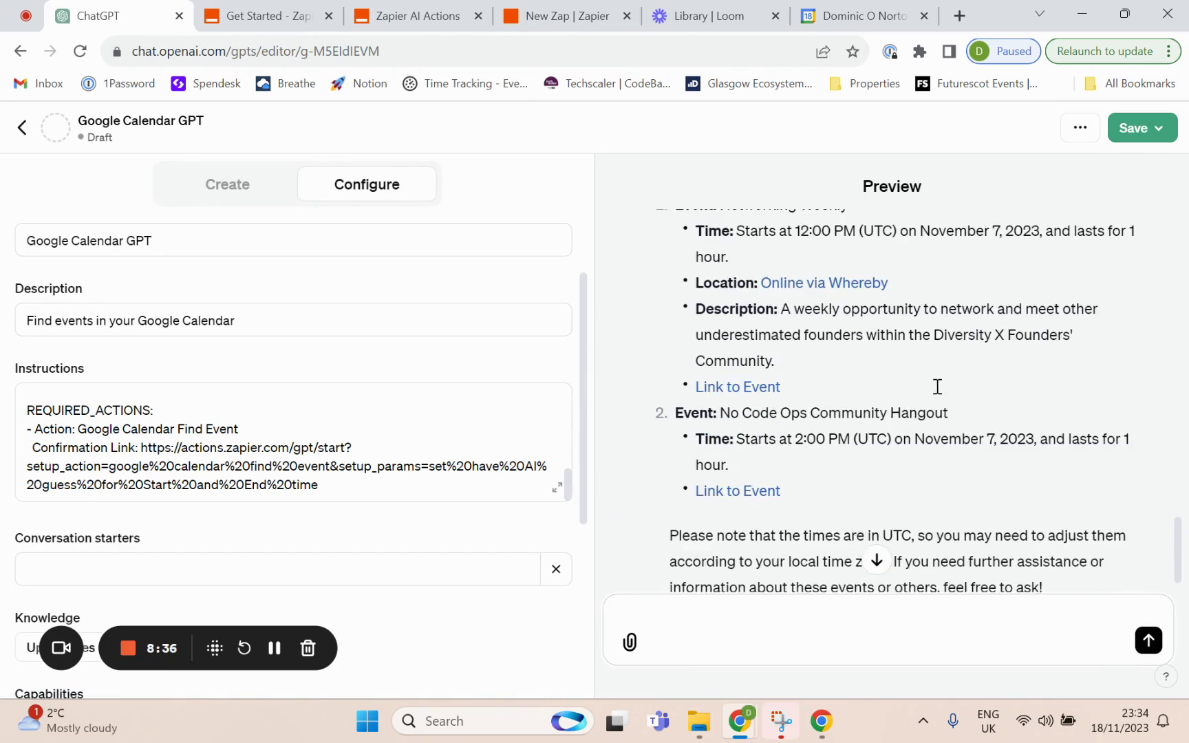
scroll(936, 386, "up", 1)
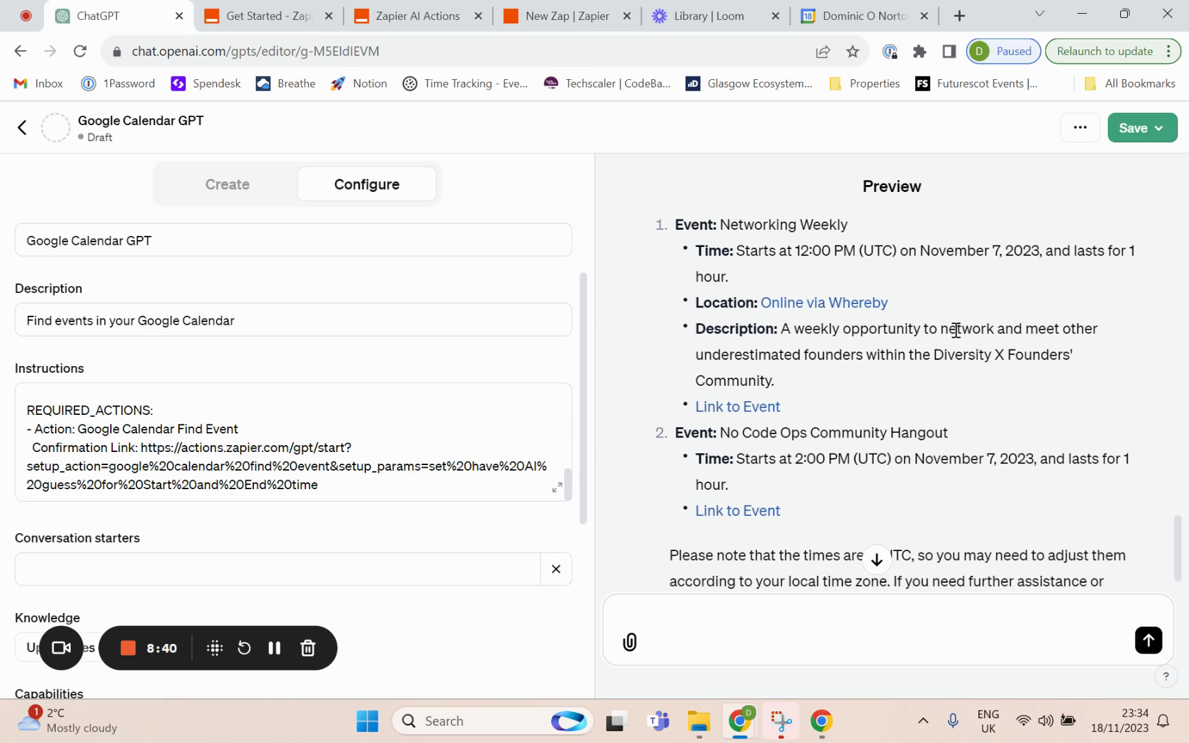
scroll(955, 330, "up", 1)
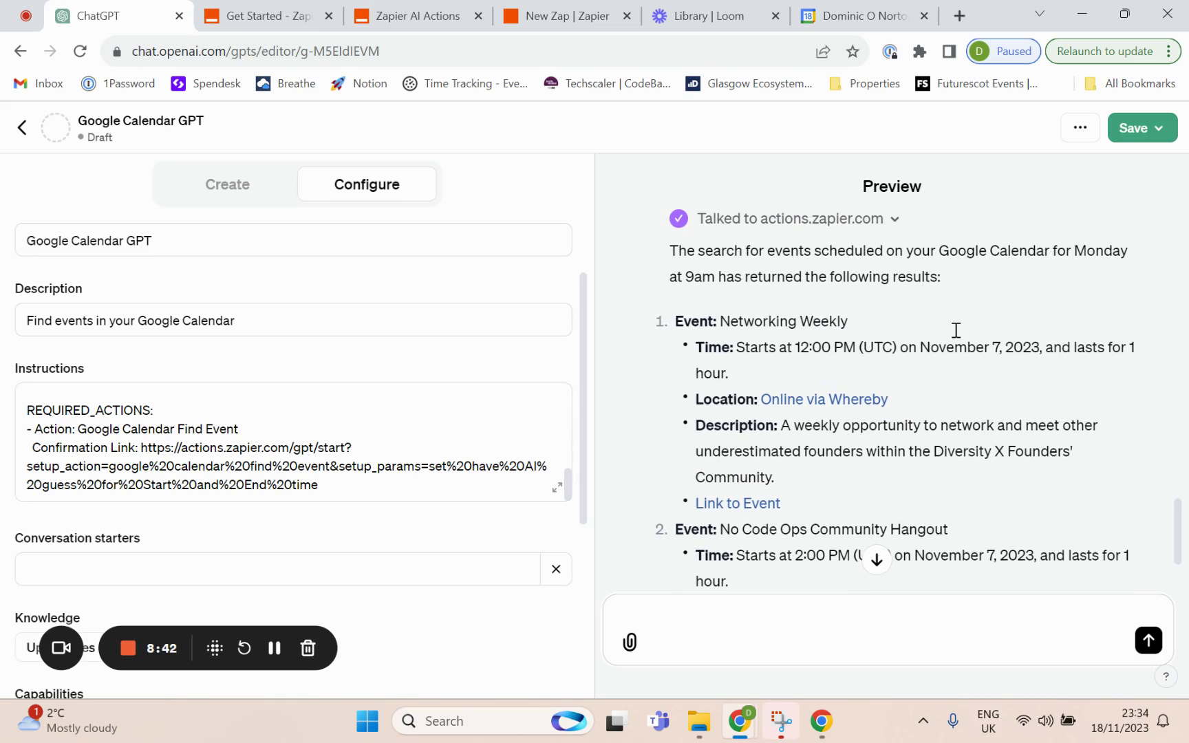
scroll(953, 329, "down", 2)
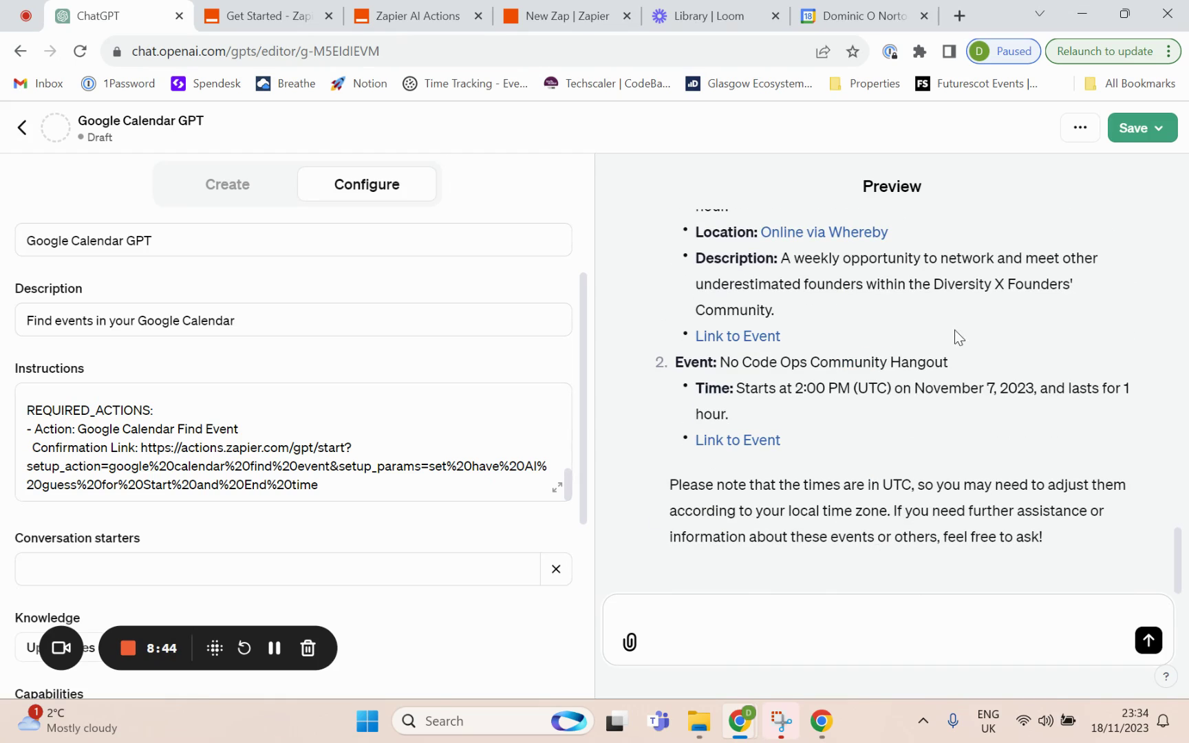
- After confirming the date, send 'Find events on Monday 20th November' and allow the Zapier lookup
left_click(755, 613)
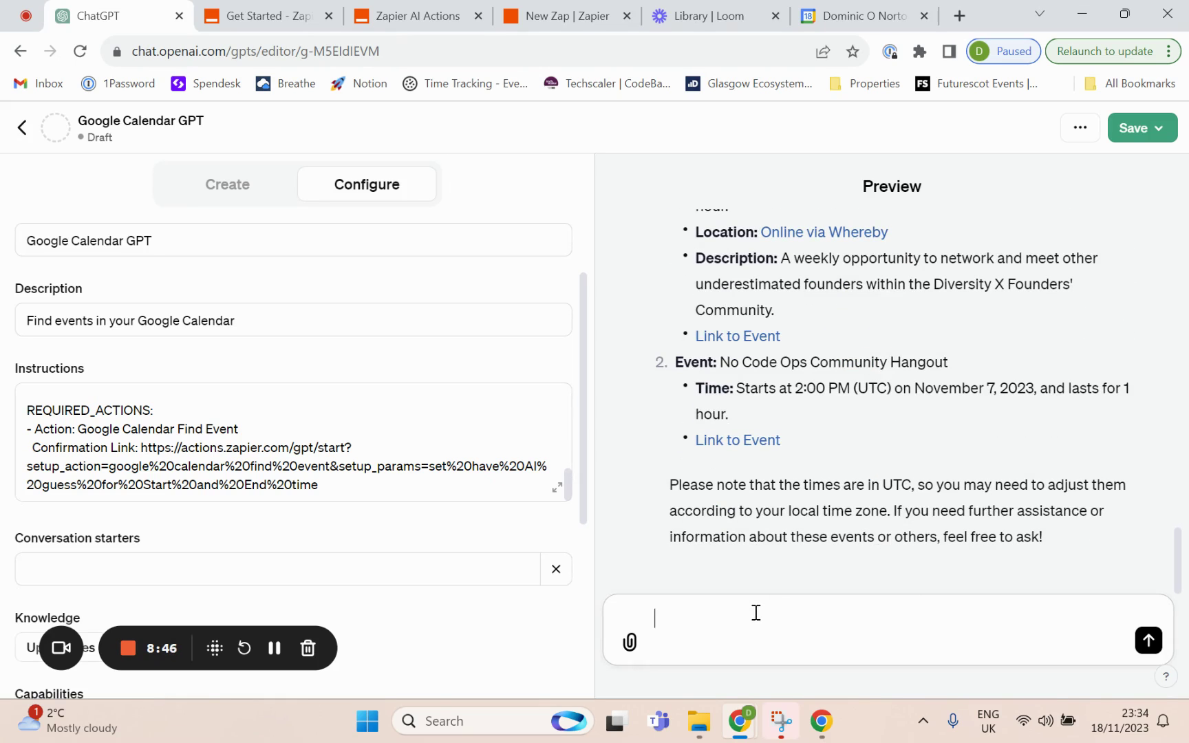
type("Find events on Monday ")
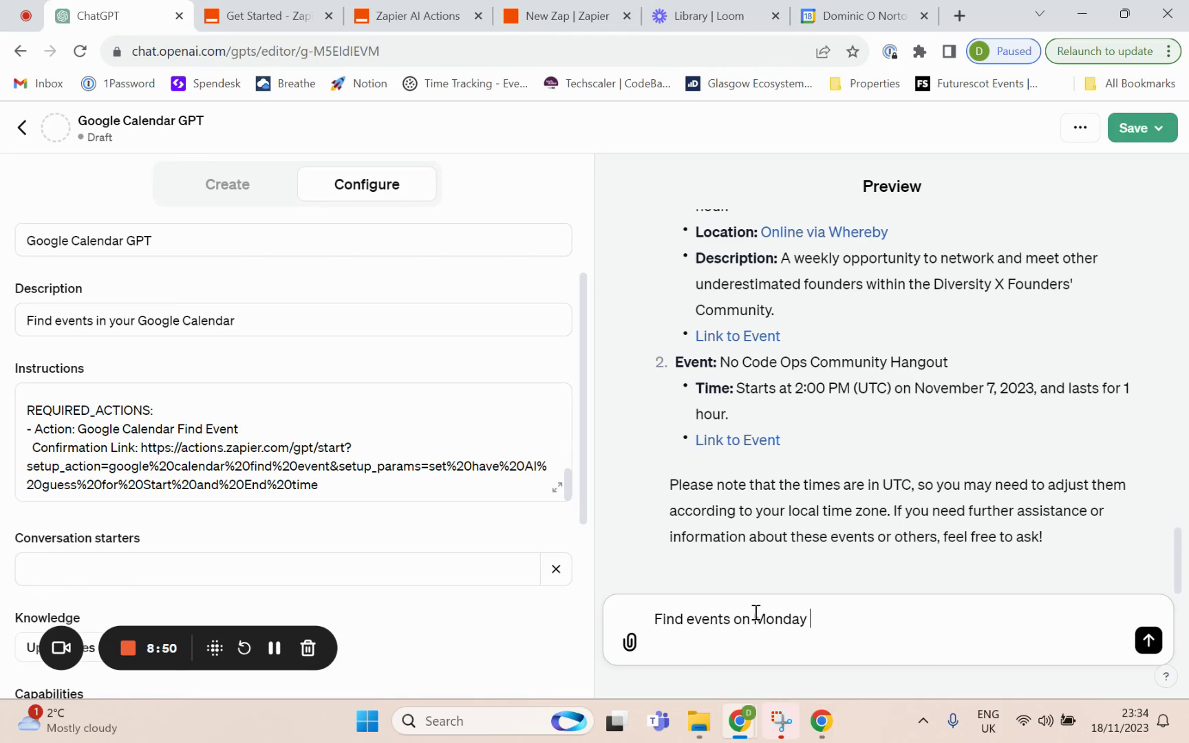
type("20th November")
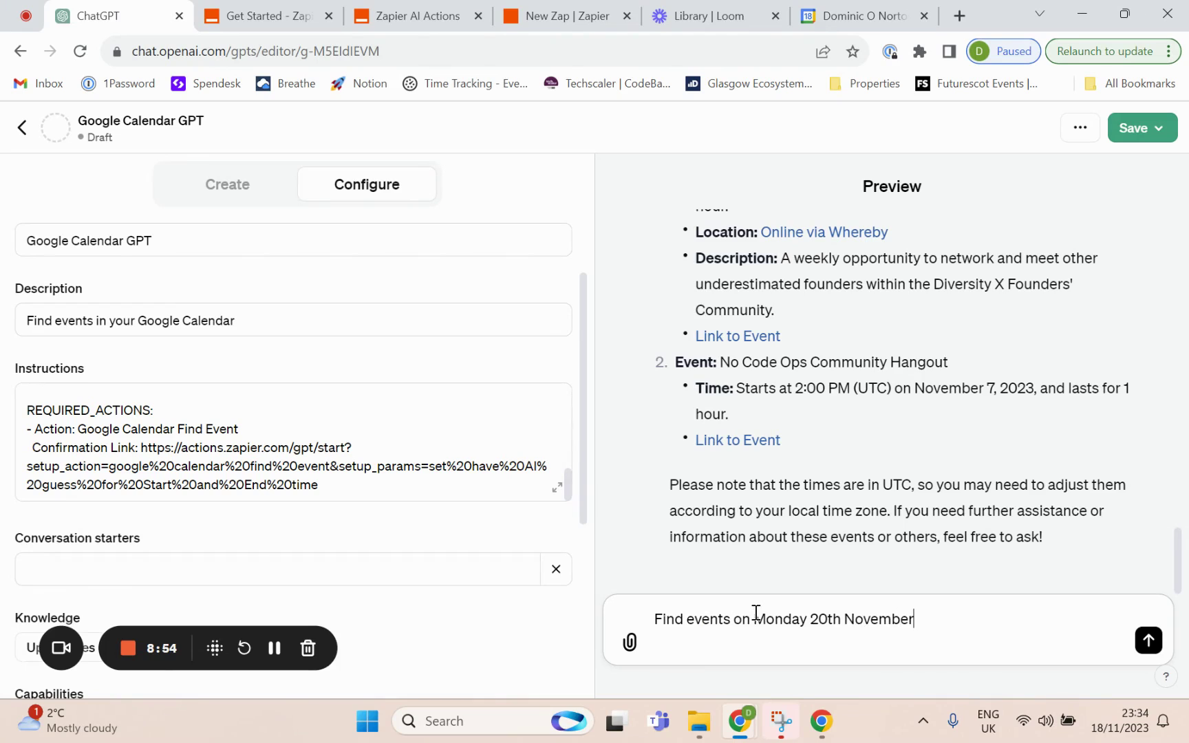
left_click(1109, 715)
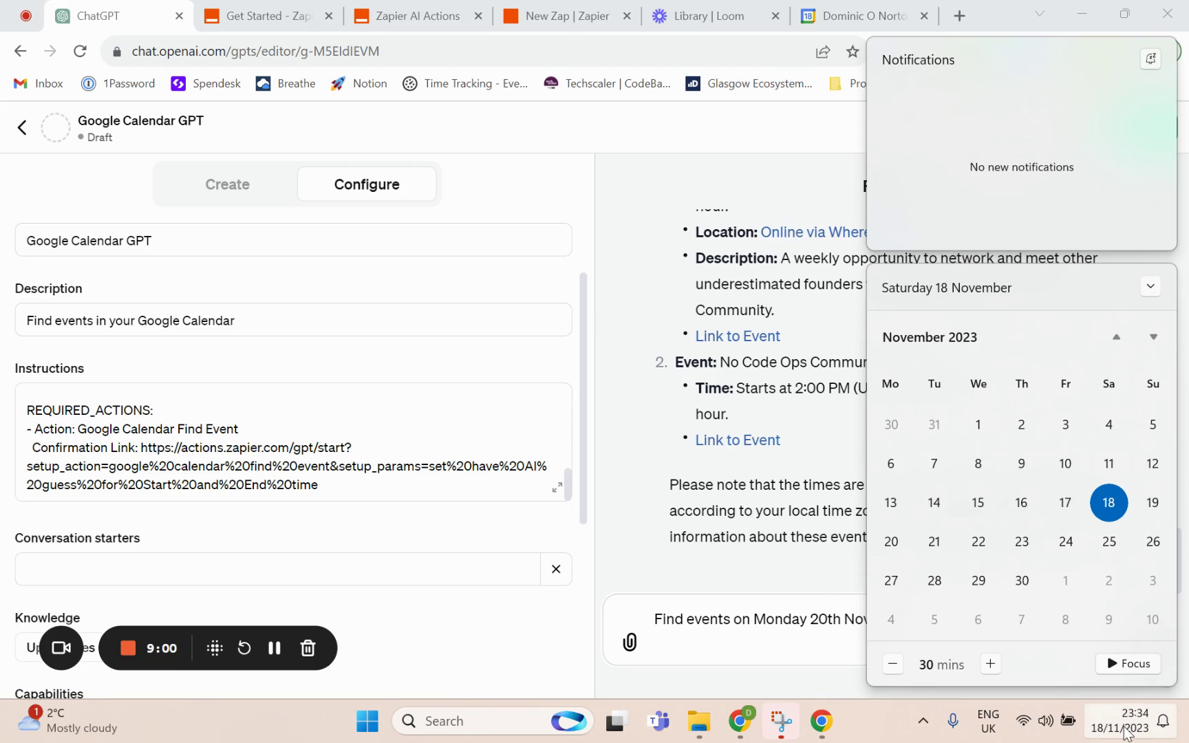
left_click(1125, 726)
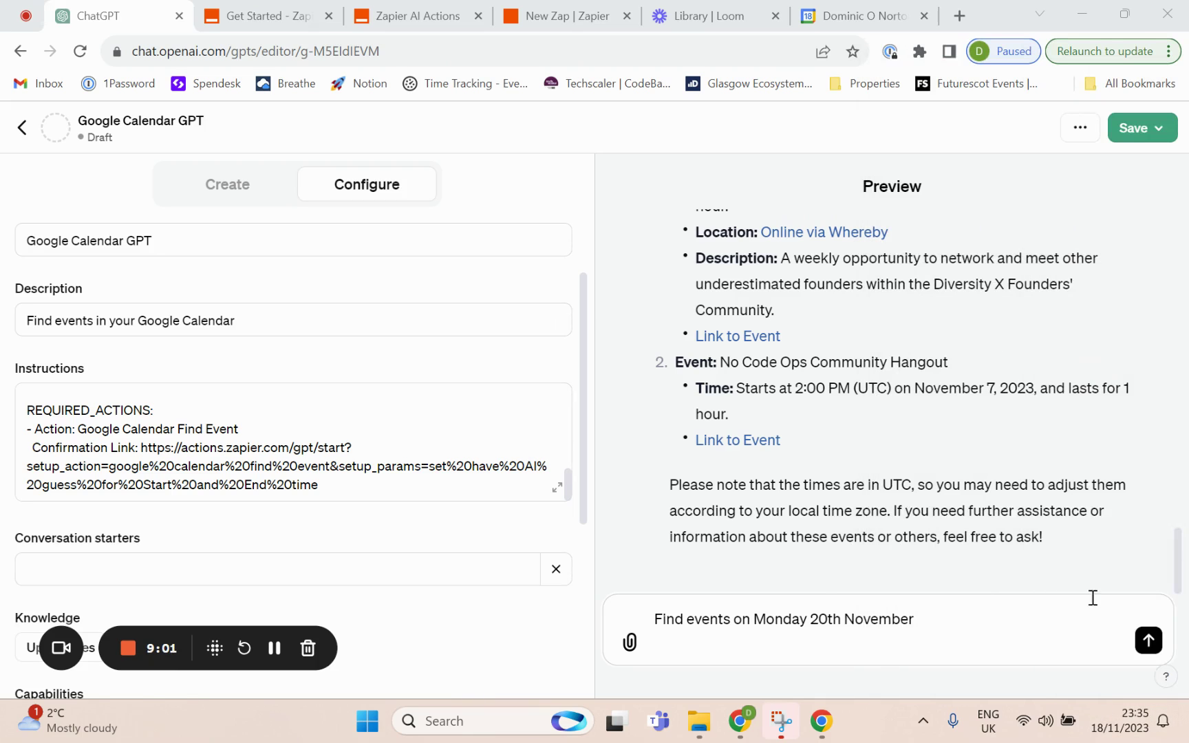
left_click(1148, 640)
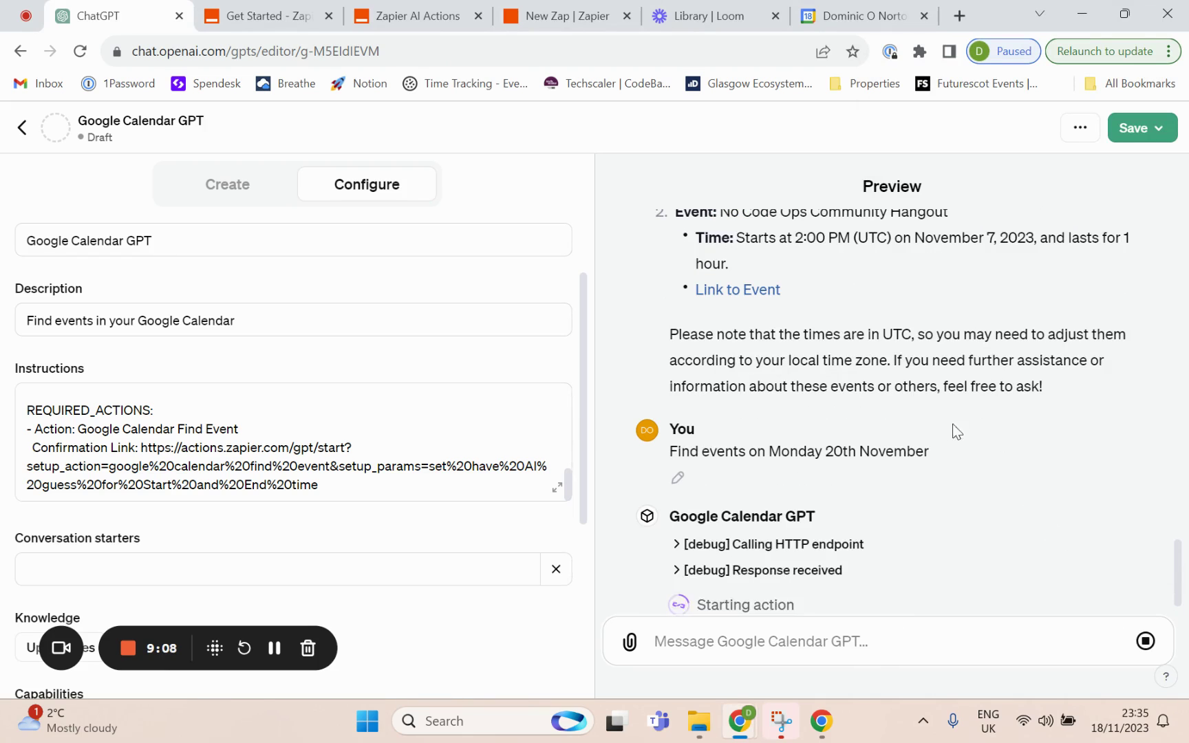
left_click(713, 540)
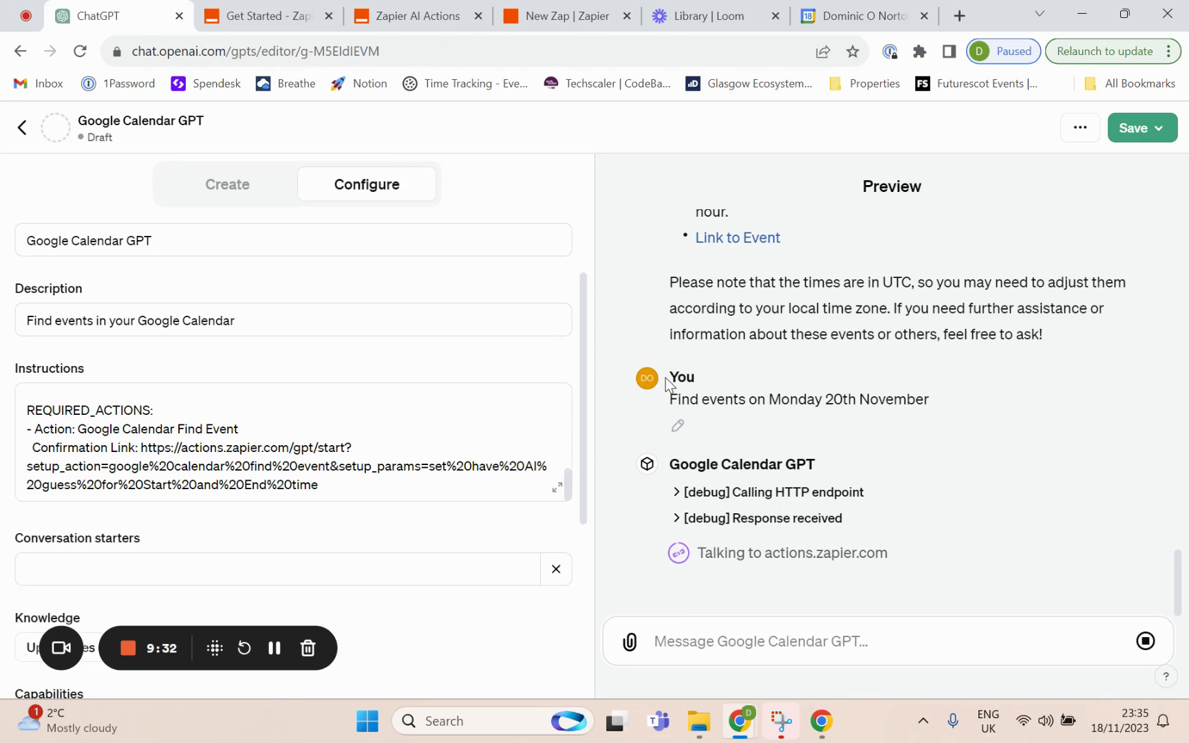
left_click(275, 646)
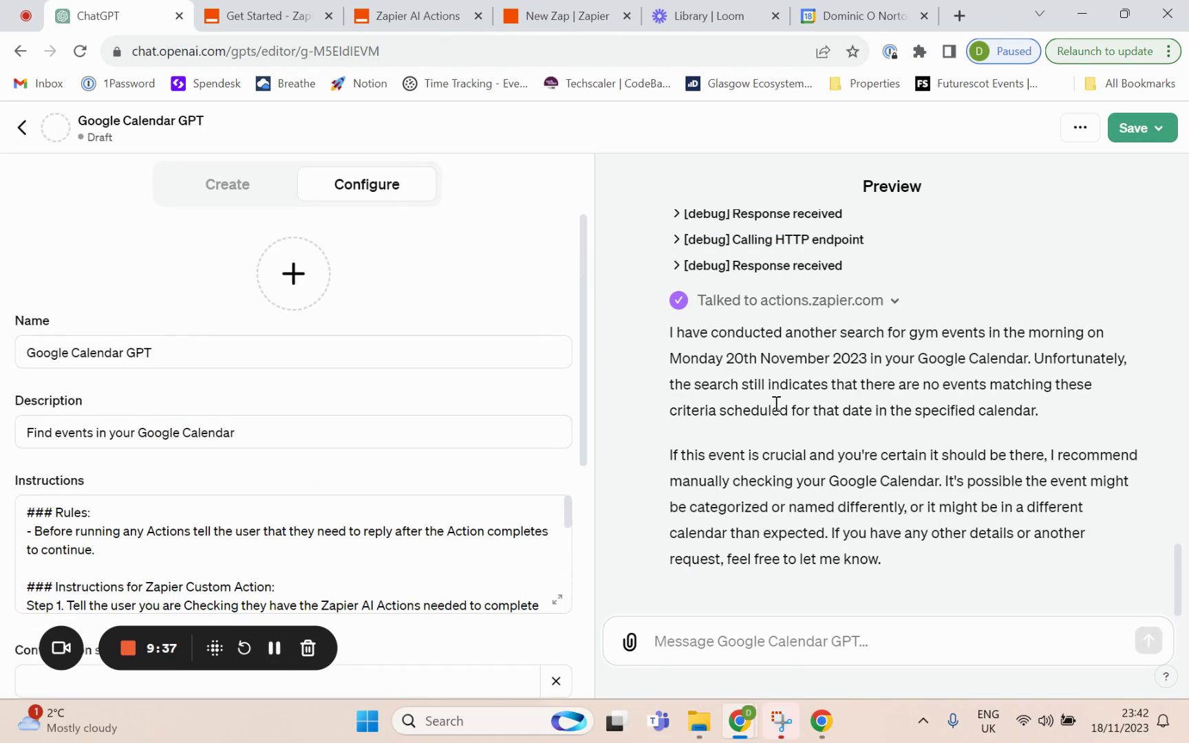
scroll(776, 404, "up", 15)
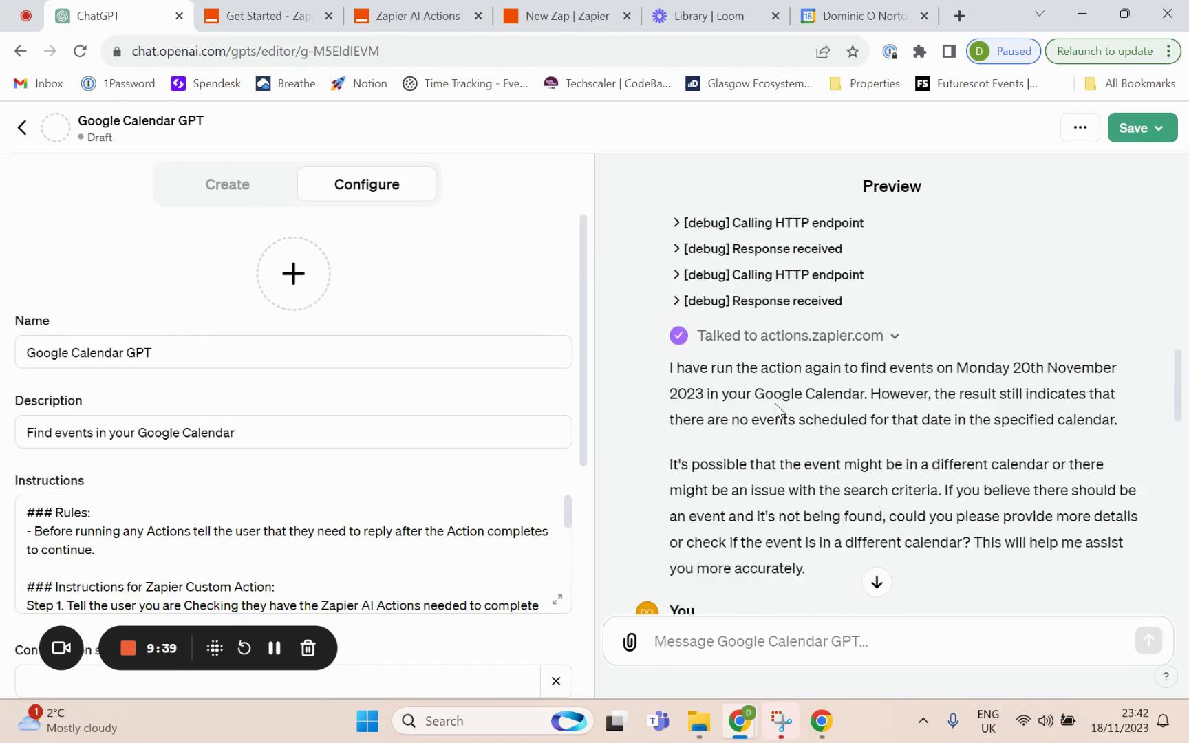
scroll(776, 404, "down", 15)
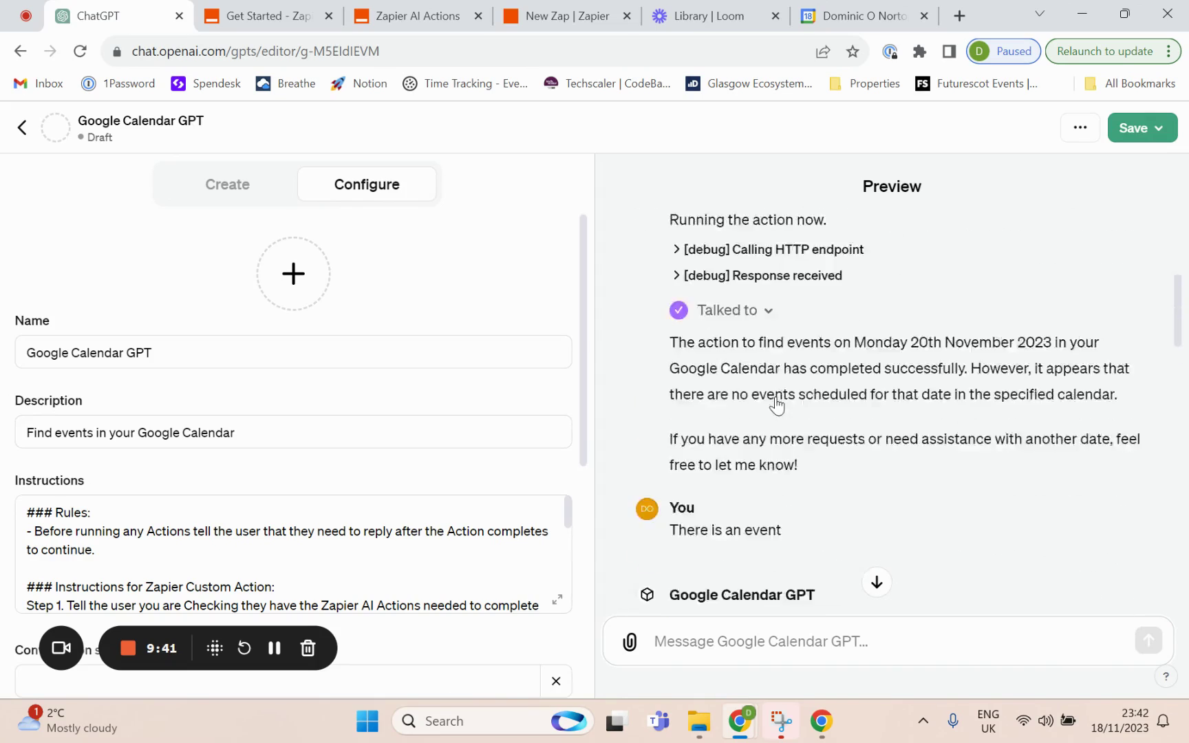
scroll(775, 402, "down", 2)
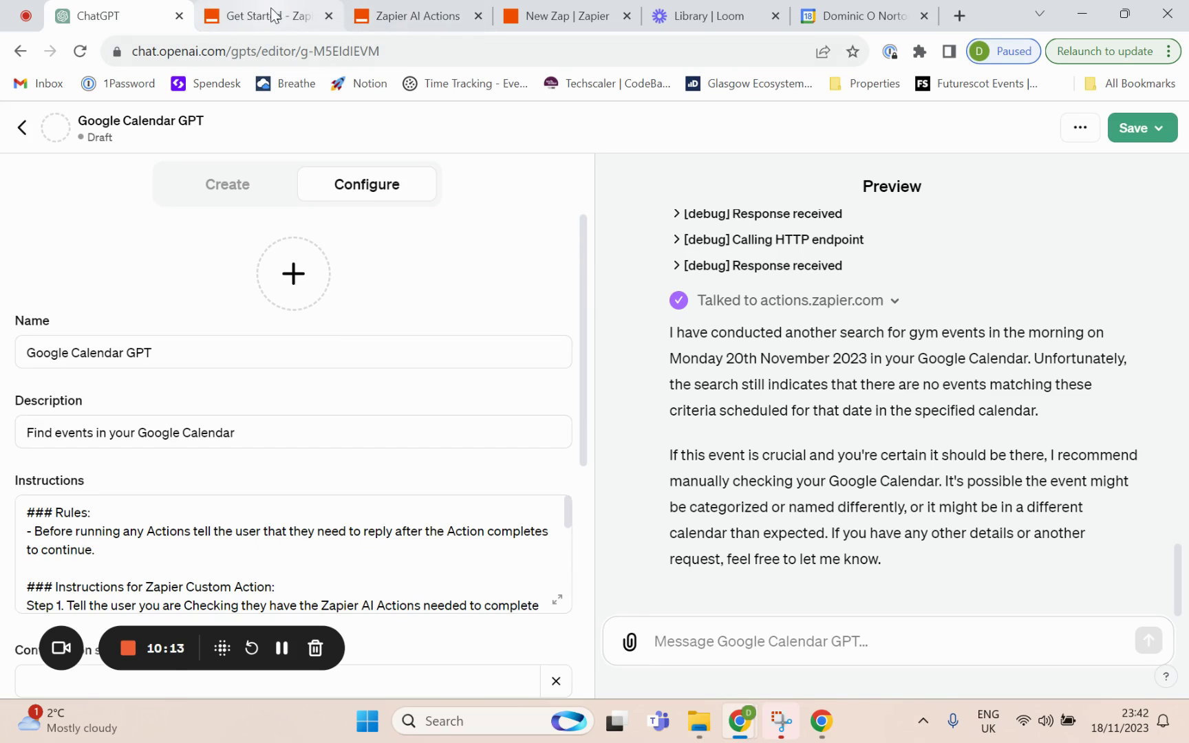
- Return to the saved GPT actions list in Zapier AI Actions and start a new action
left_click(410, 20)
left_click(20, 52)
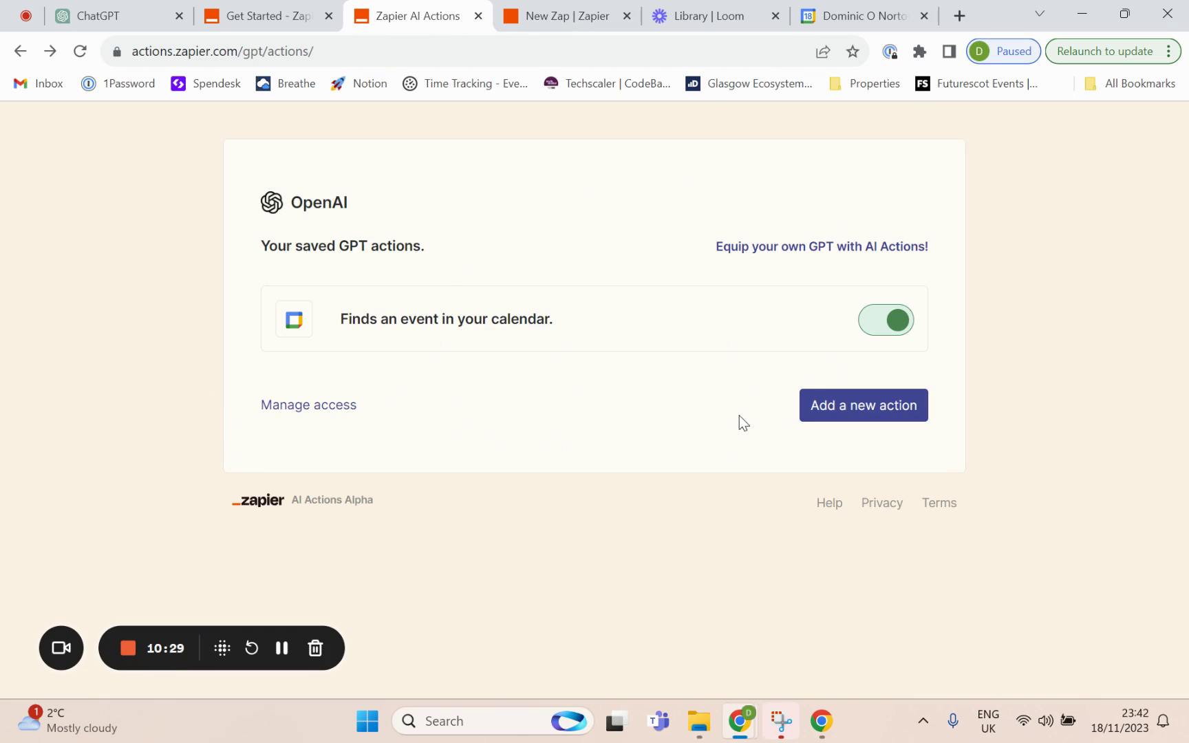
left_click(837, 410)
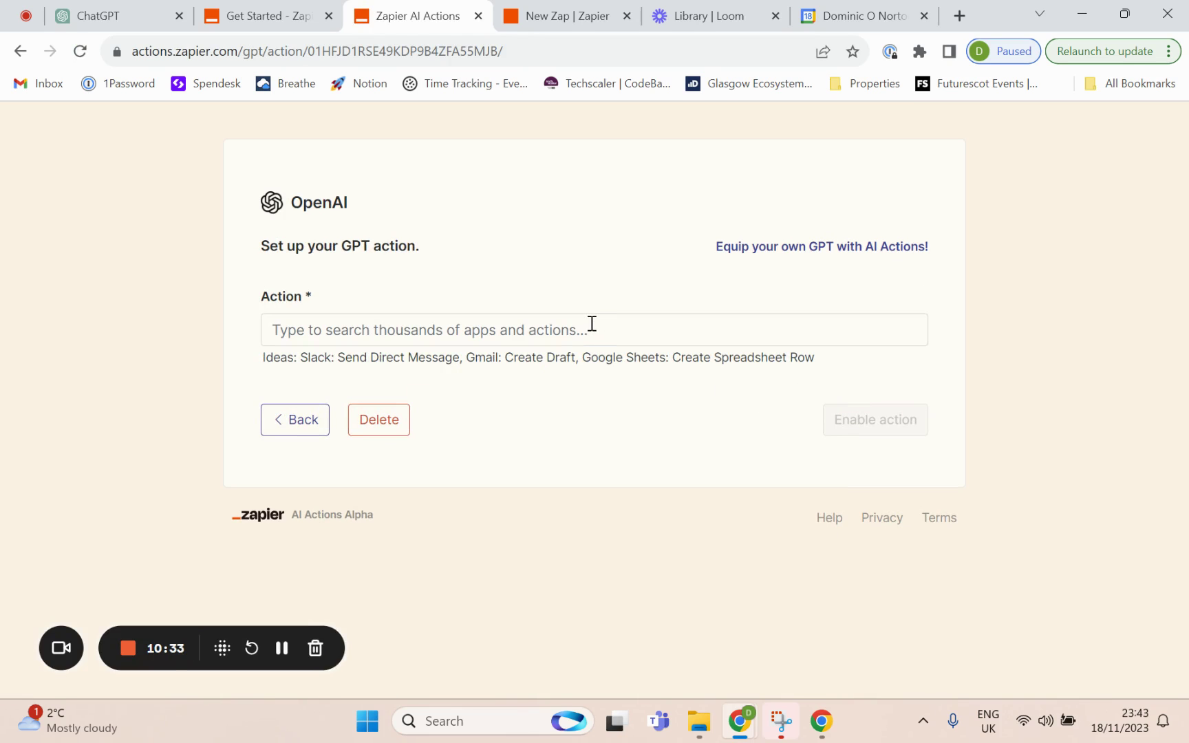
- Search actions for 'hubspo' and choose HubSpot: Find Contact
left_click(592, 324)
type("hubspot: Find Deal")
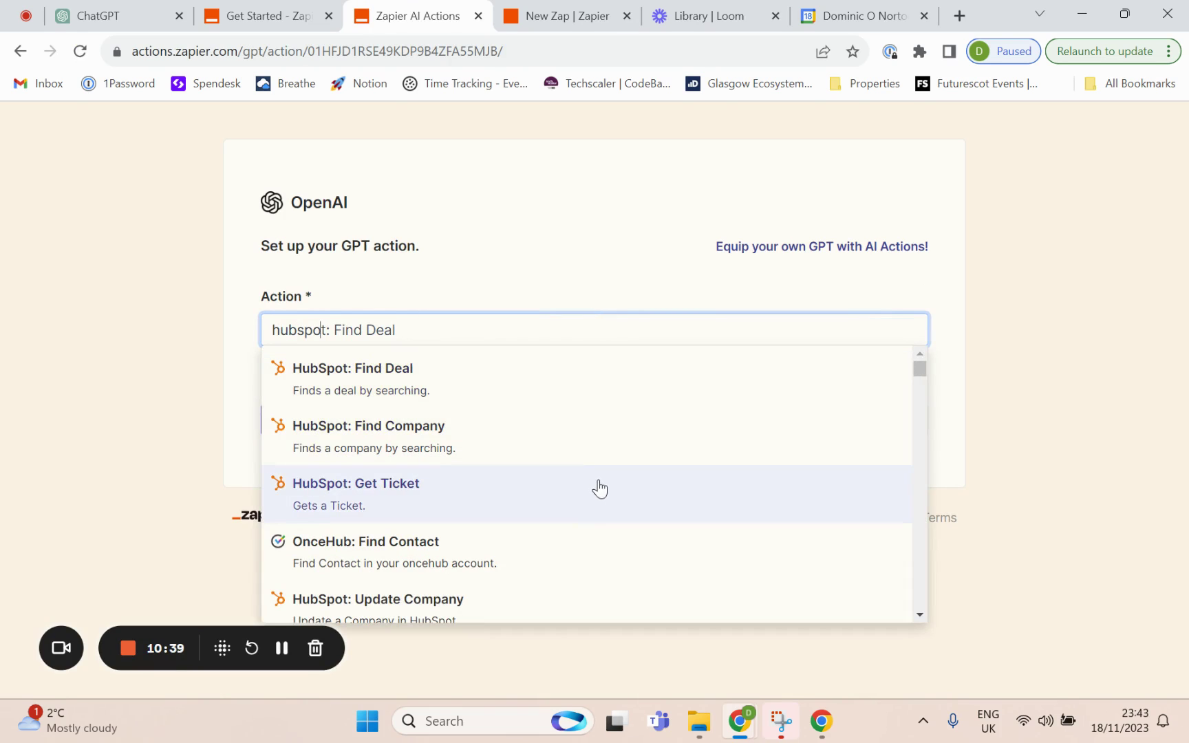
scroll(597, 486, "down", 2)
scroll(599, 487, "down", 6)
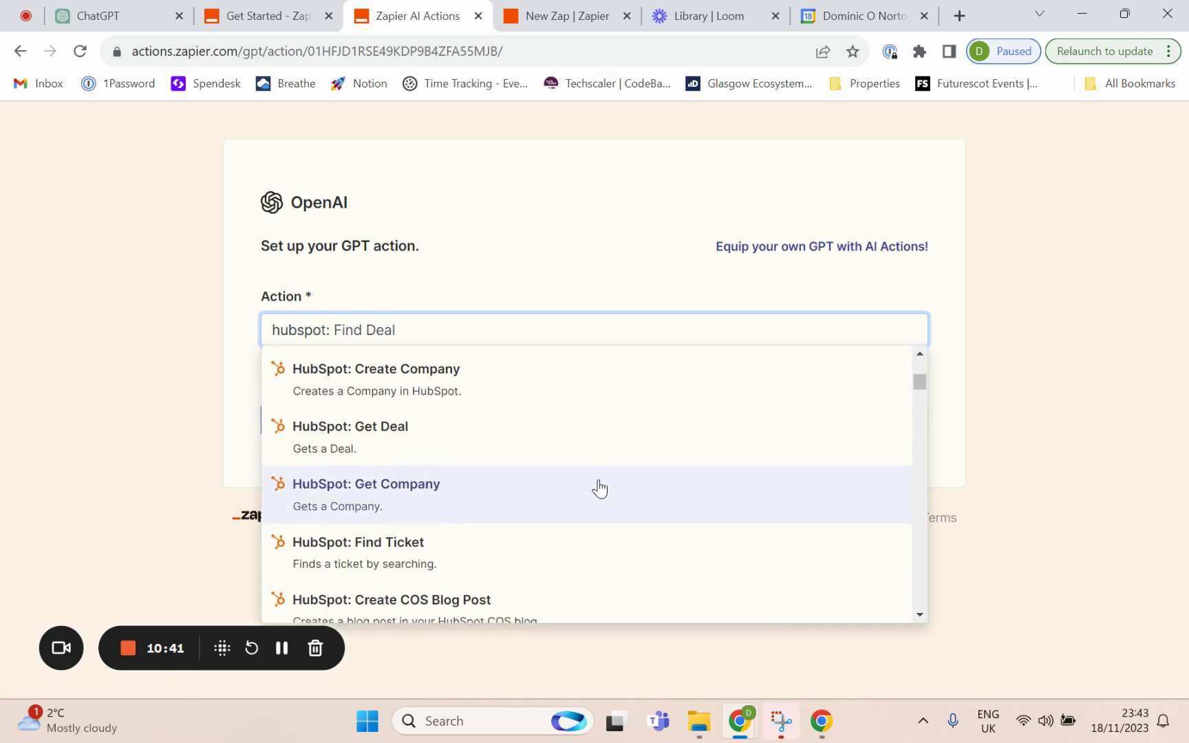
scroll(599, 488, "down", 4)
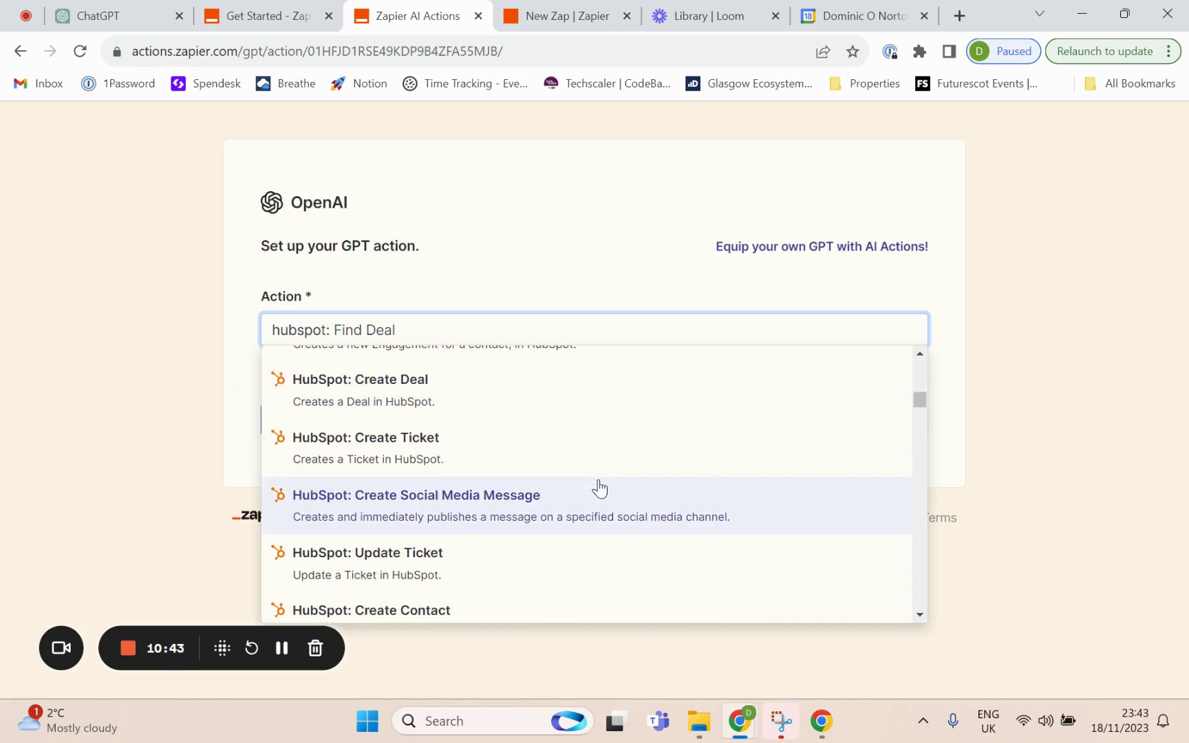
scroll(599, 488, "down", 5)
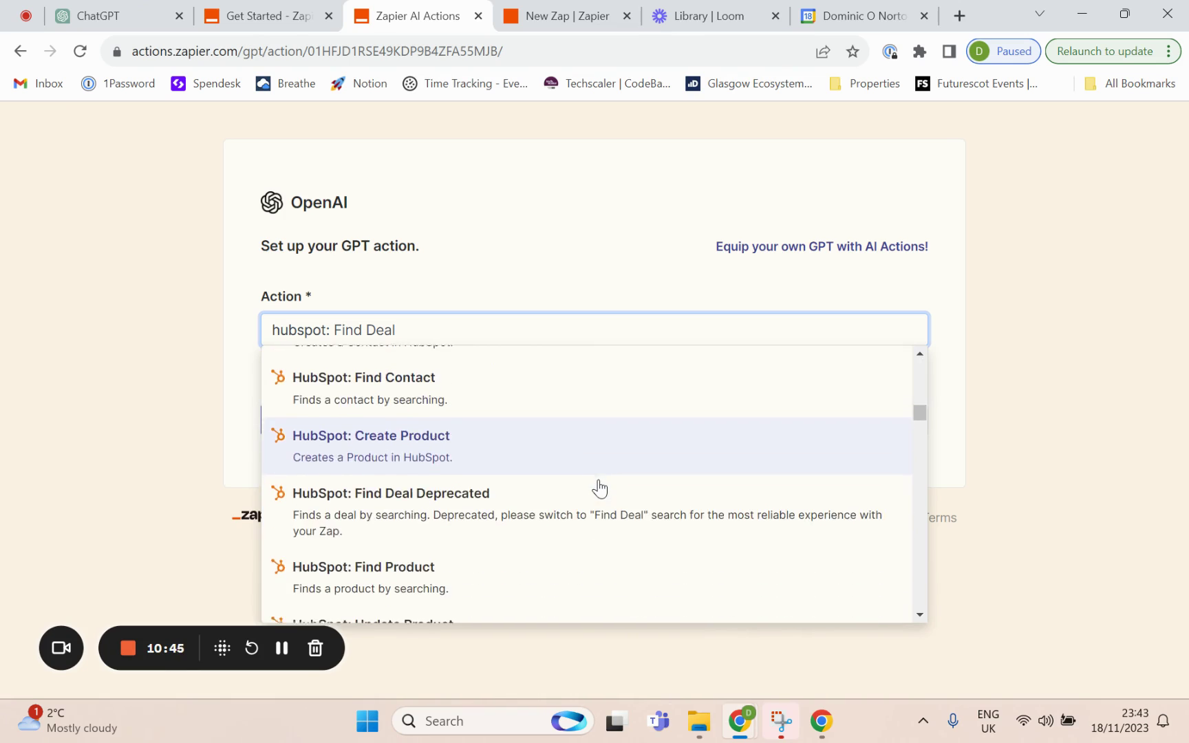
scroll(599, 488, "up", 10)
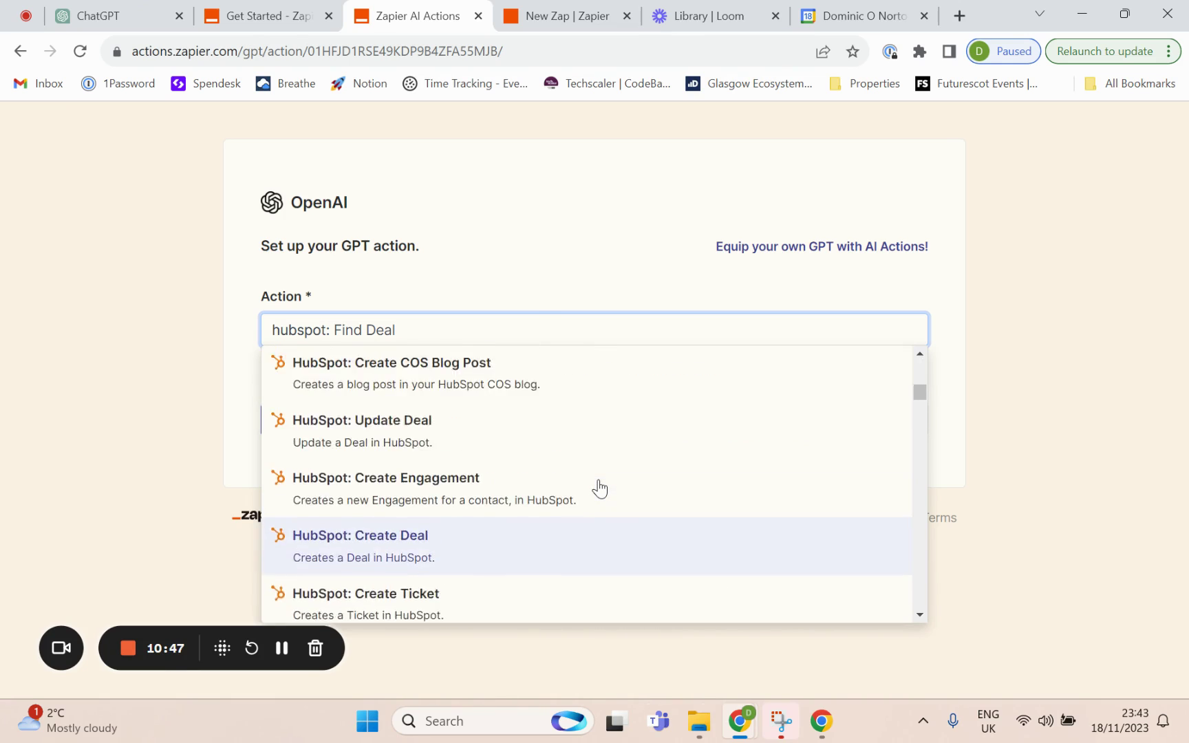
scroll(600, 488, "up", 4)
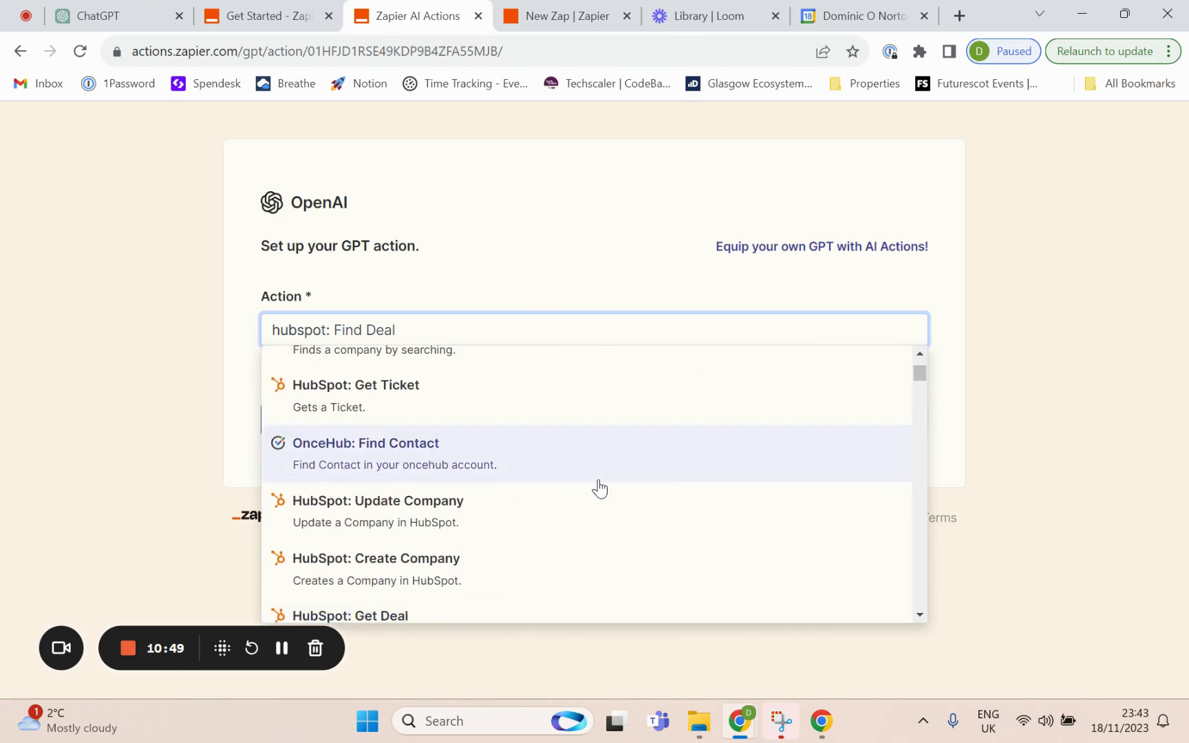
scroll(596, 470, "up", 1)
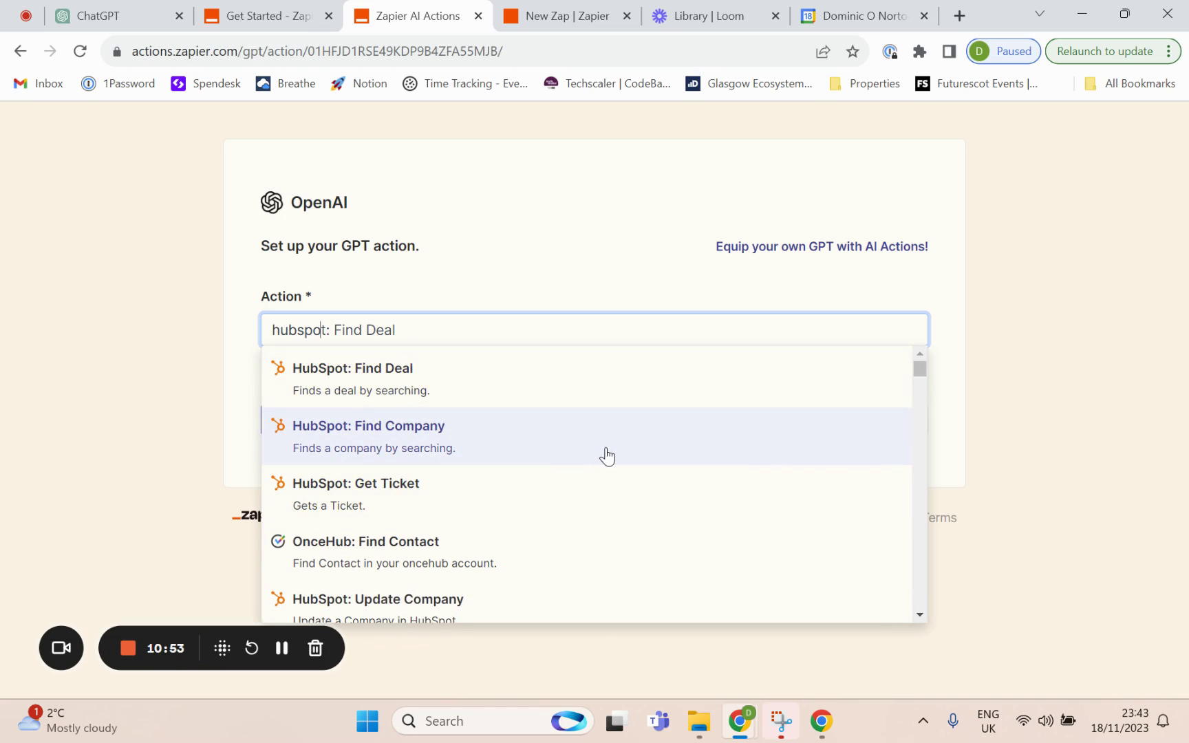
scroll(606, 456, "down", 4)
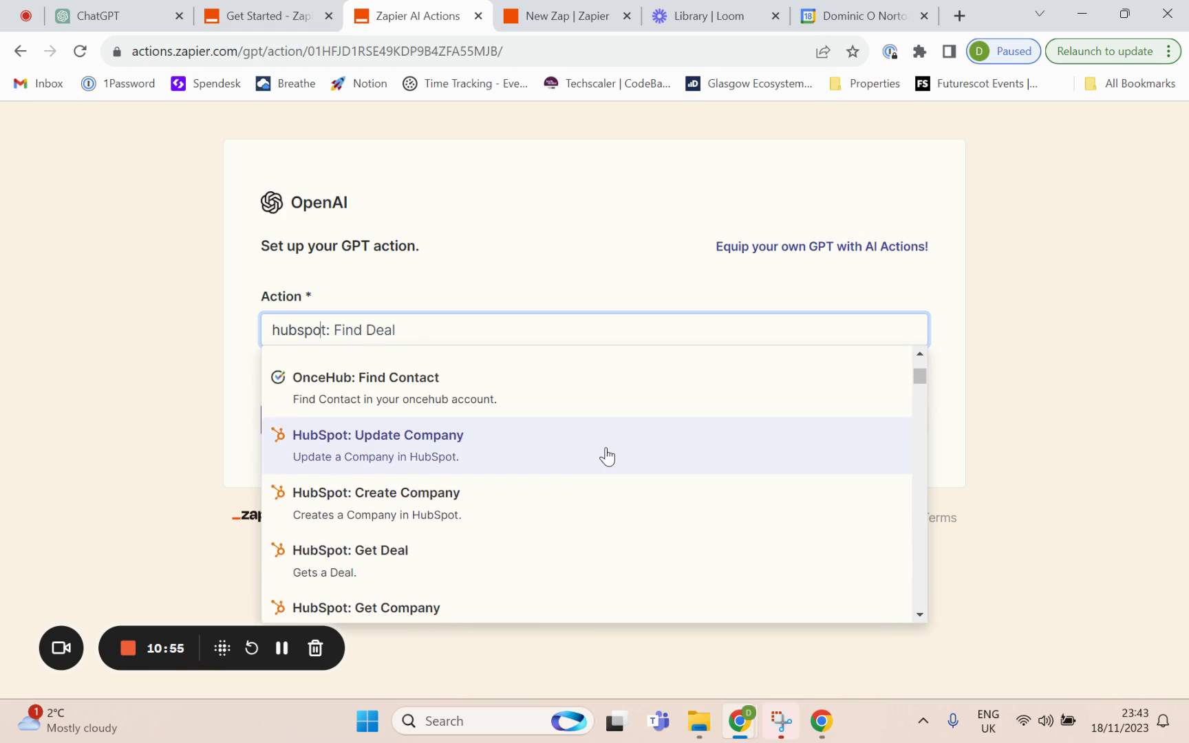
scroll(606, 456, "down", 8)
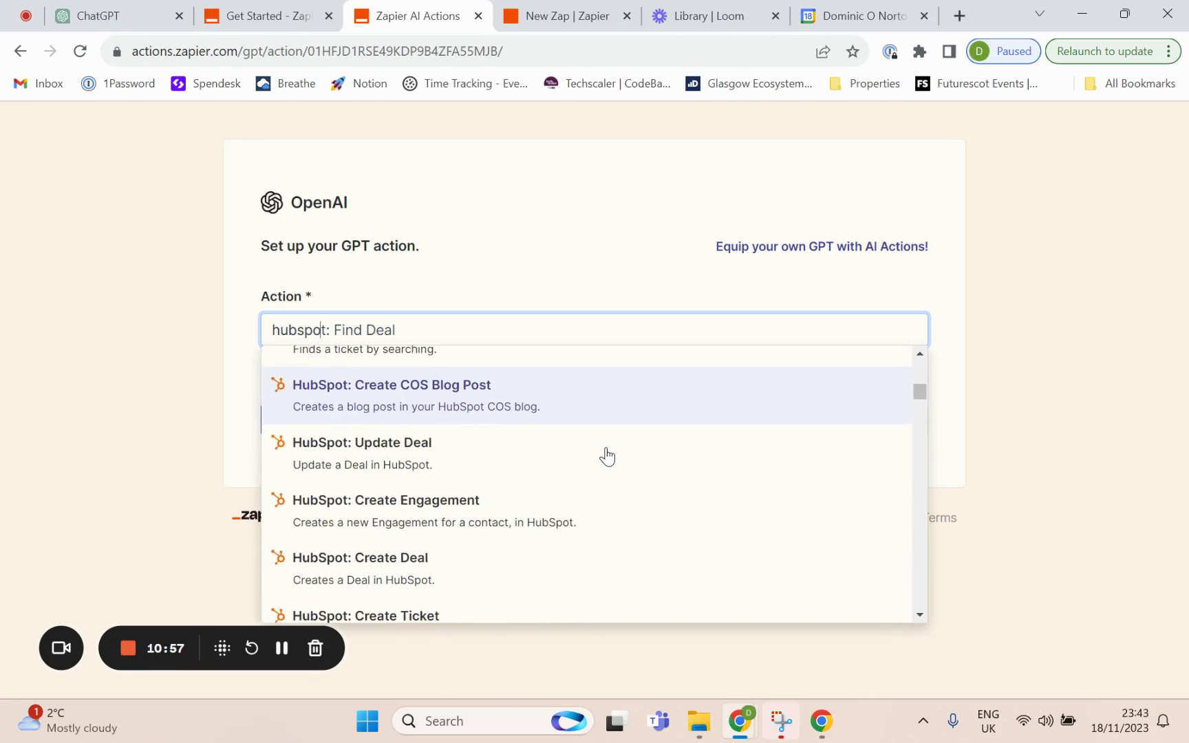
scroll(606, 456, "down", 3)
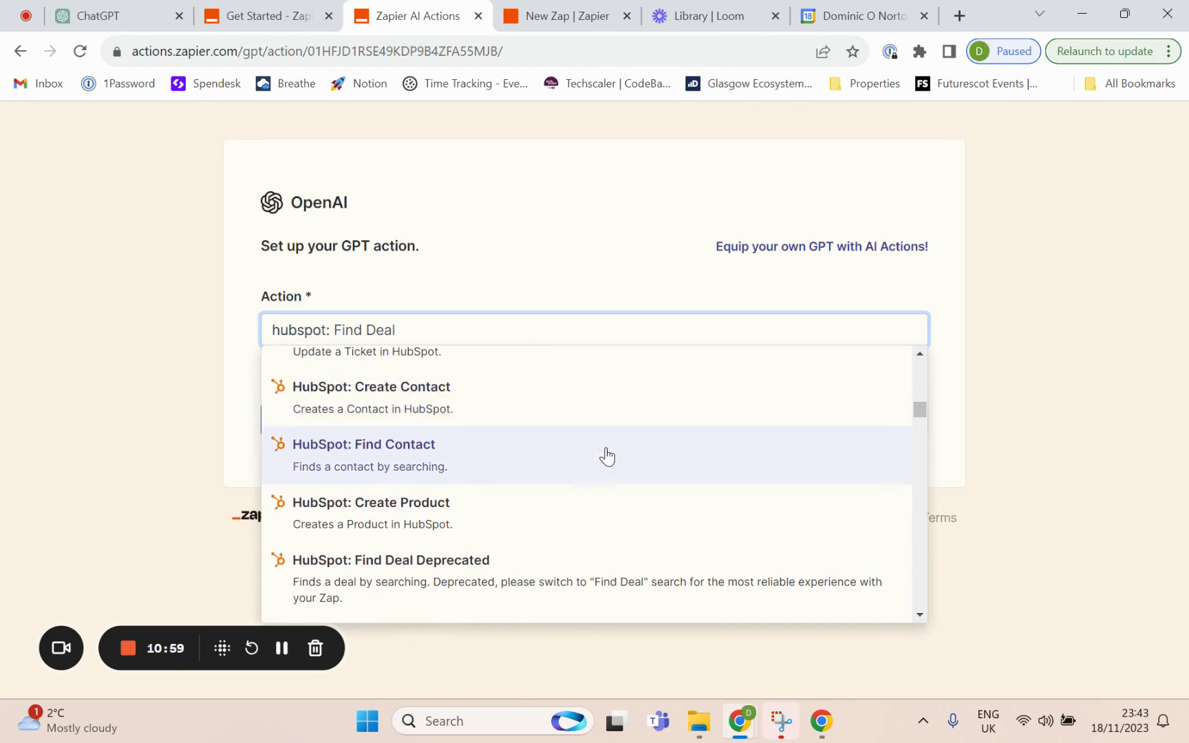
left_click(604, 454)
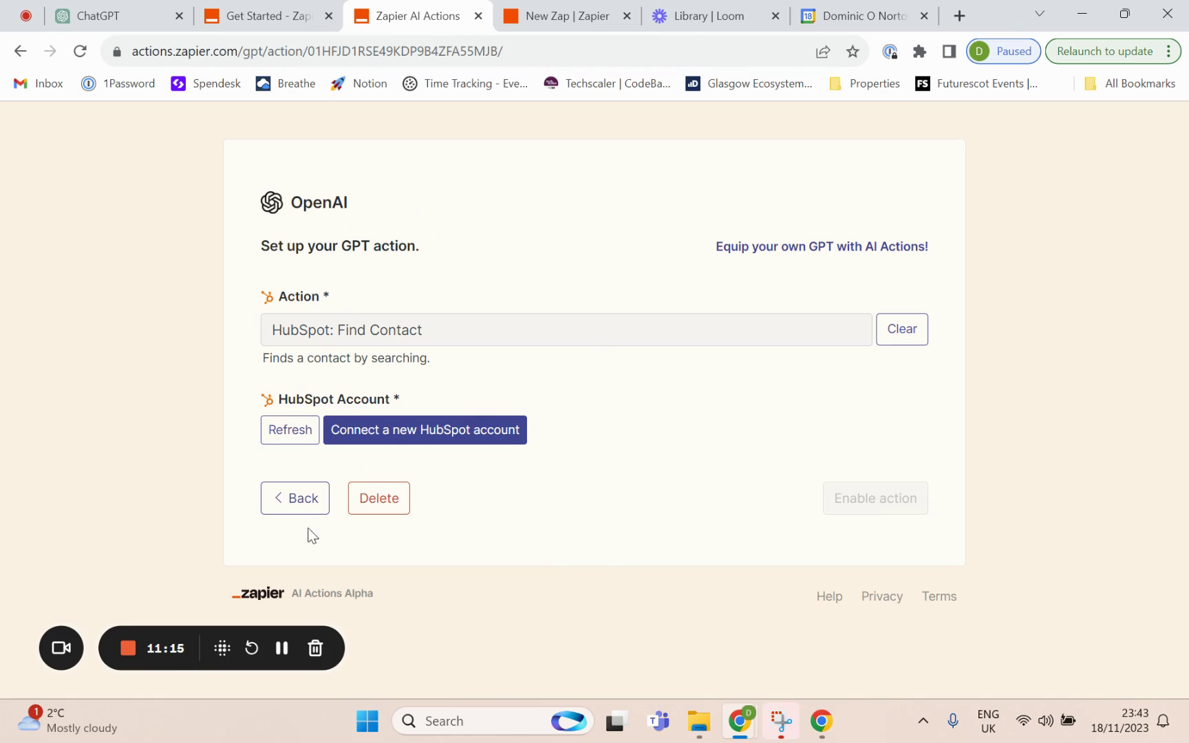
- Delete the HubSpot: Find Contact action from the saved GPT actions and confirm
left_click(307, 508)
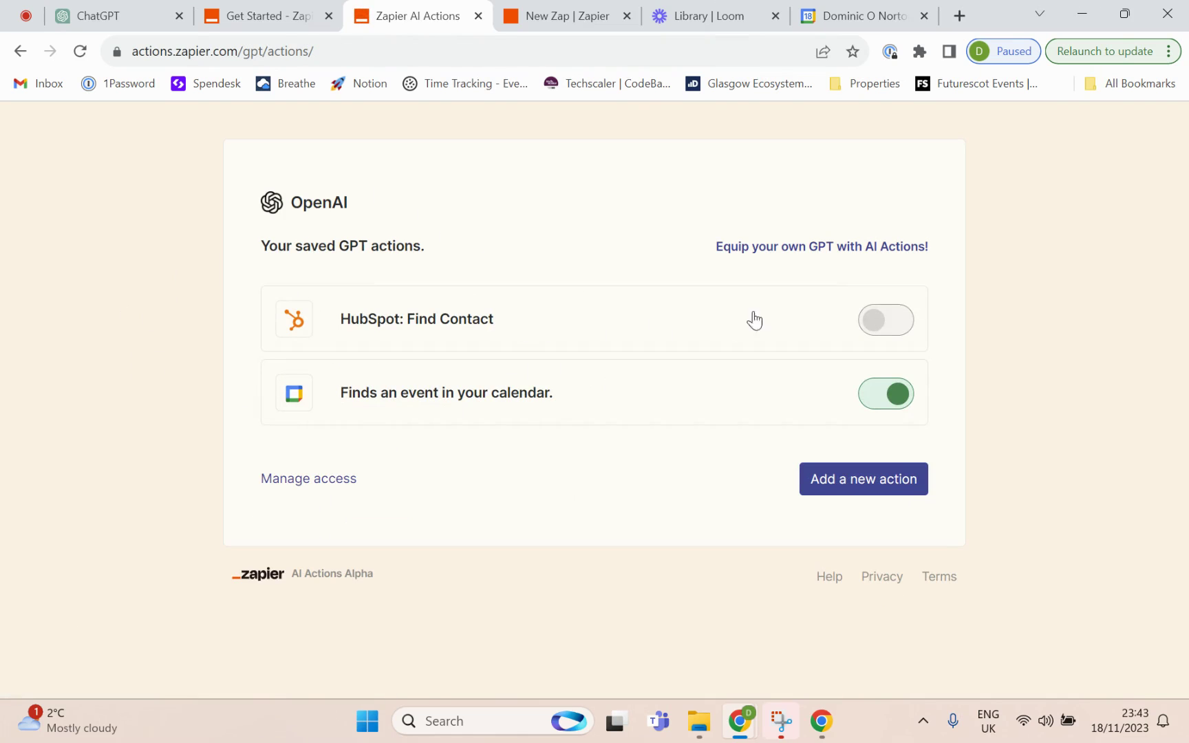
left_click(753, 321)
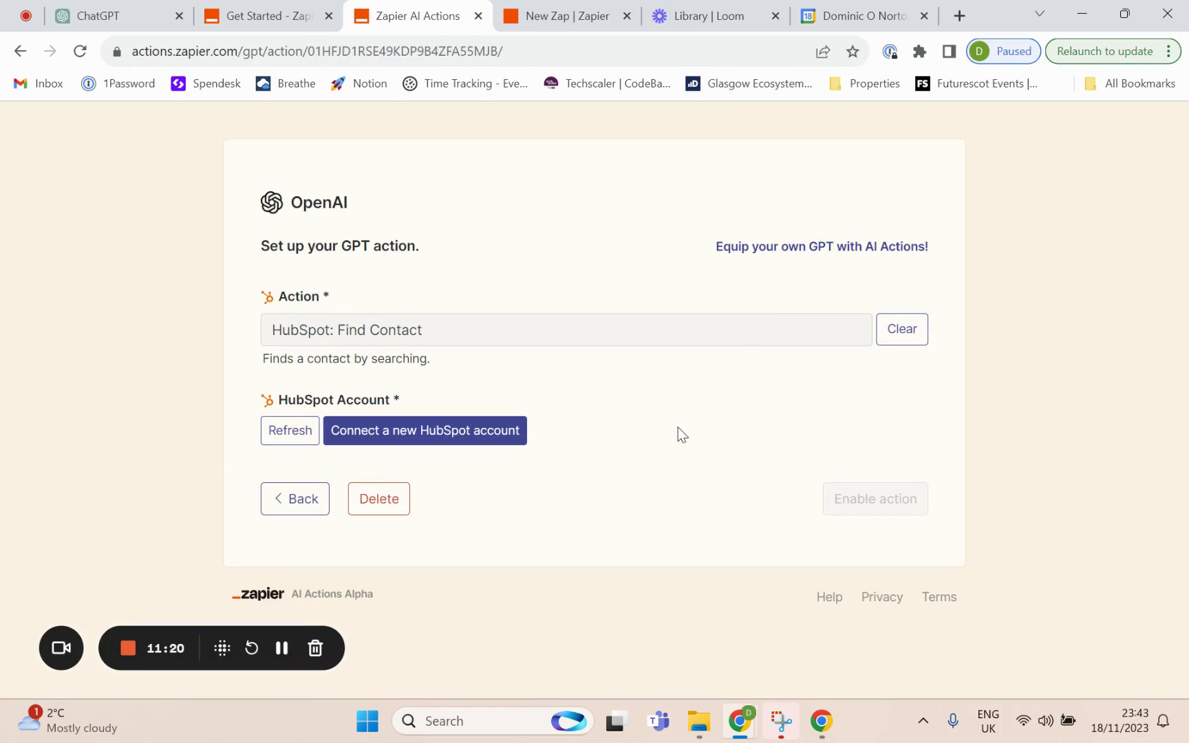
left_click(405, 500)
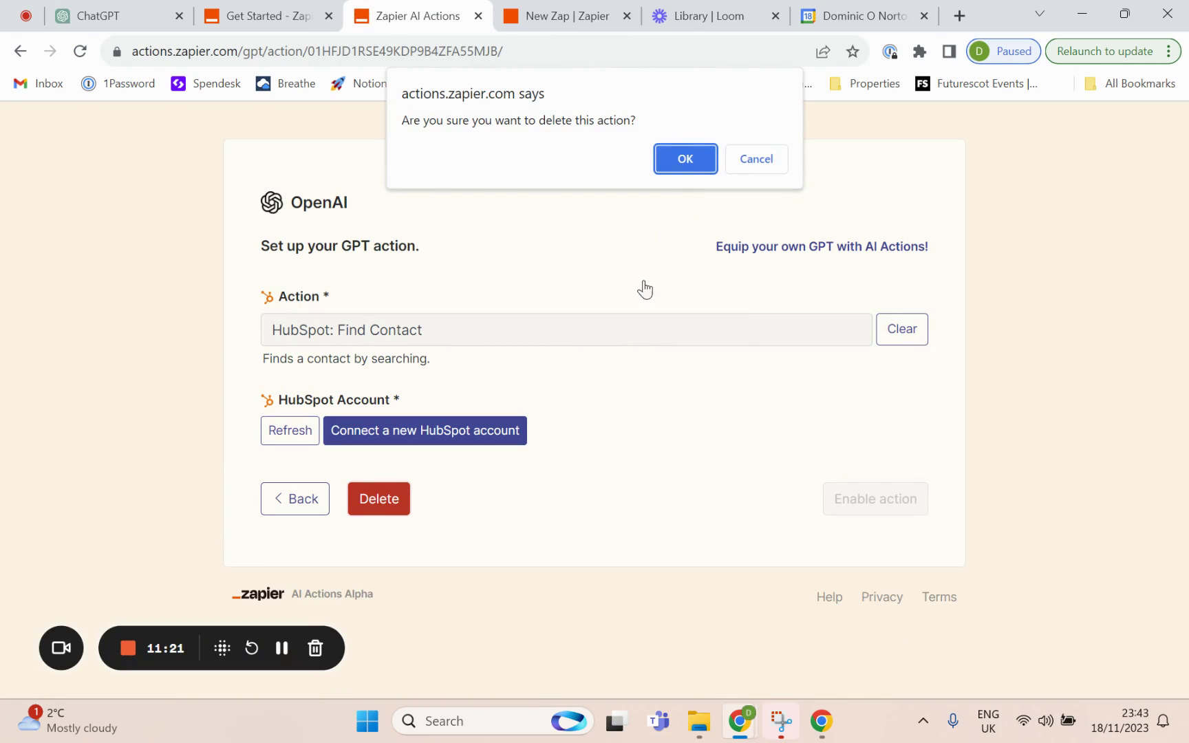
left_click(679, 160)
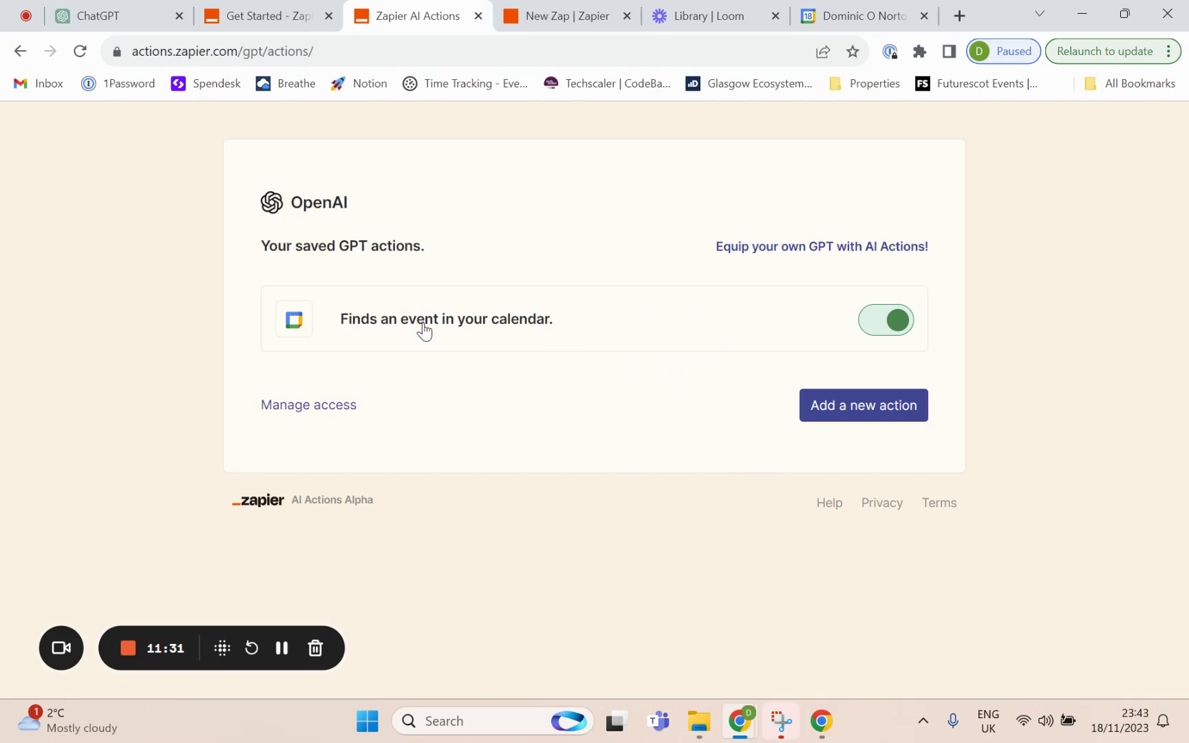
- Open the Find Event action and review its Calendar, Start Time Before and End Time After fields
left_click(612, 332)
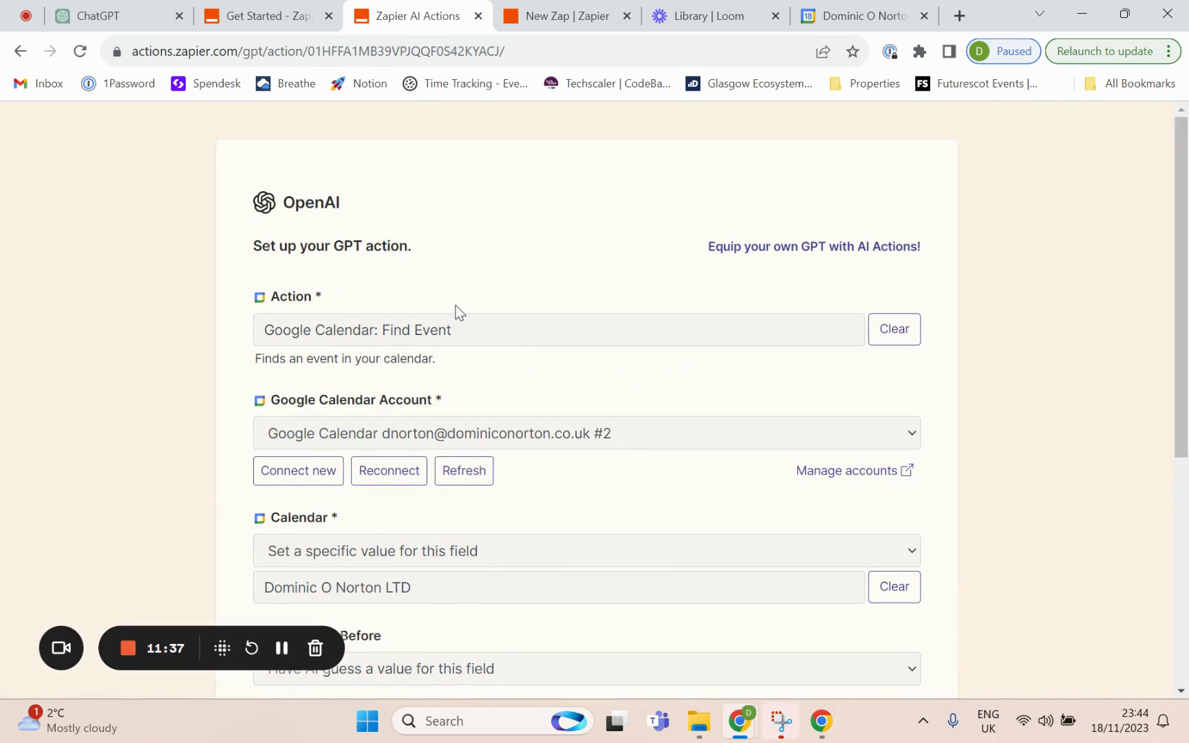
scroll(518, 287, "down", 2)
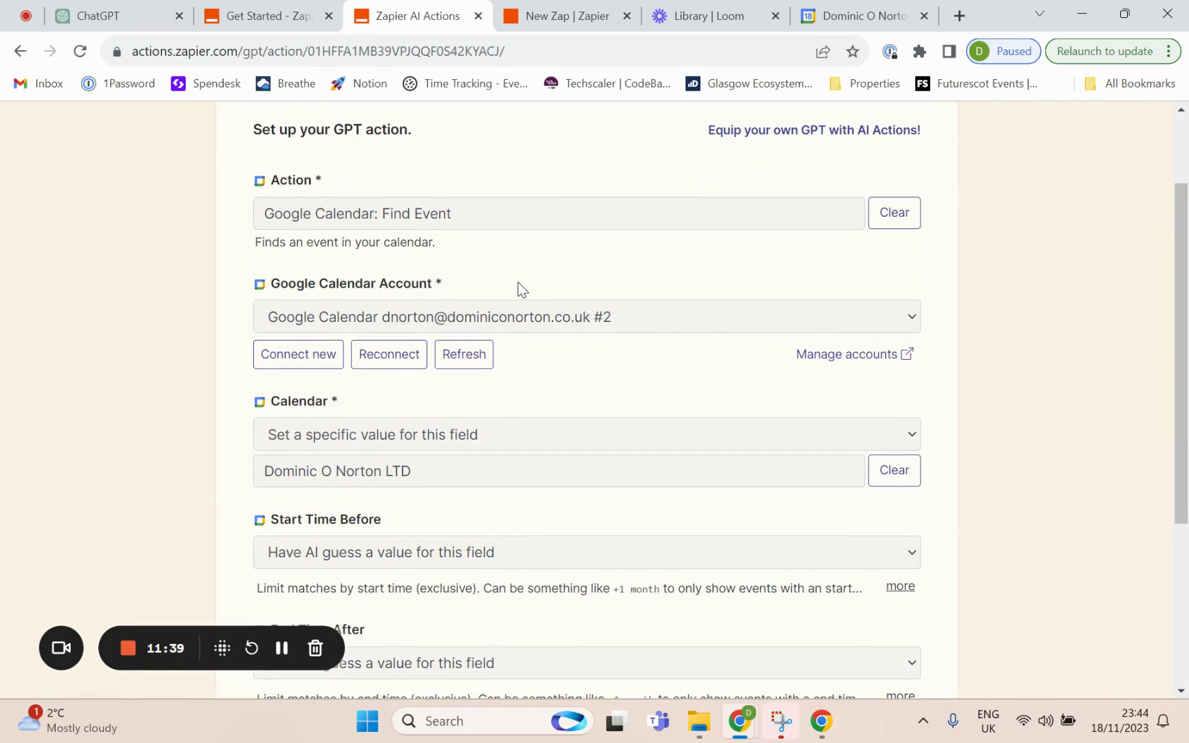
scroll(521, 289, "down", 1)
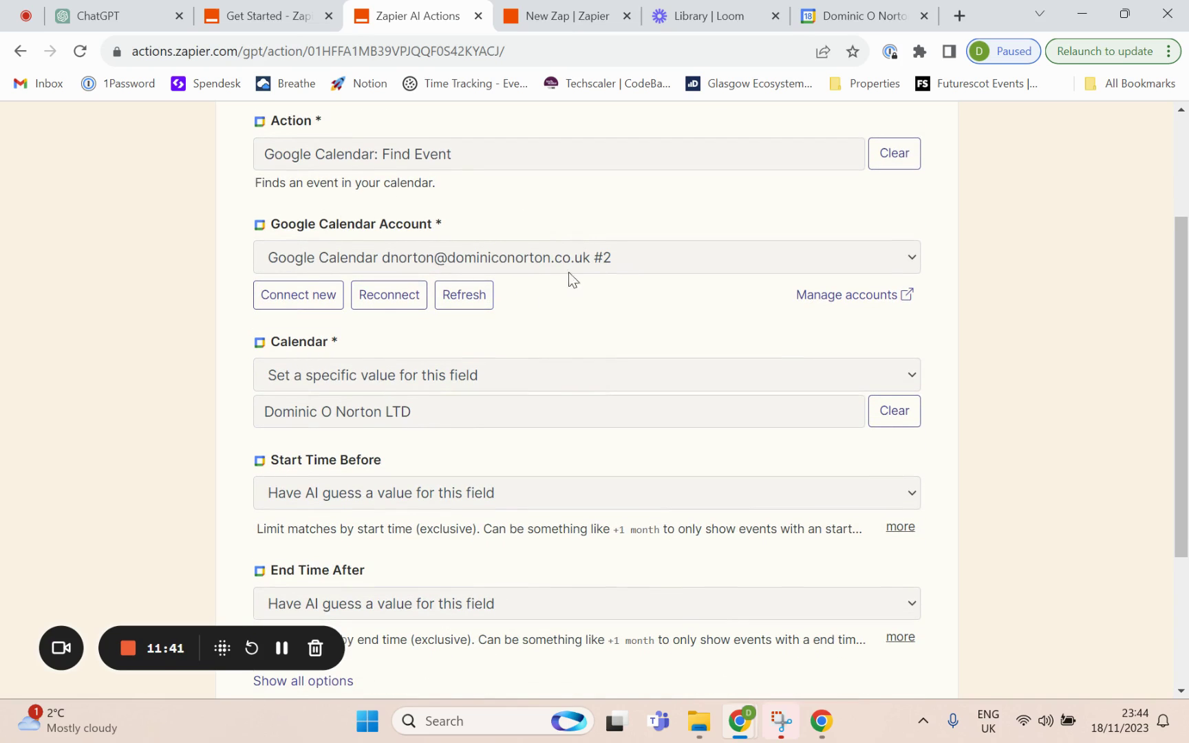
scroll(571, 267, "down", 2)
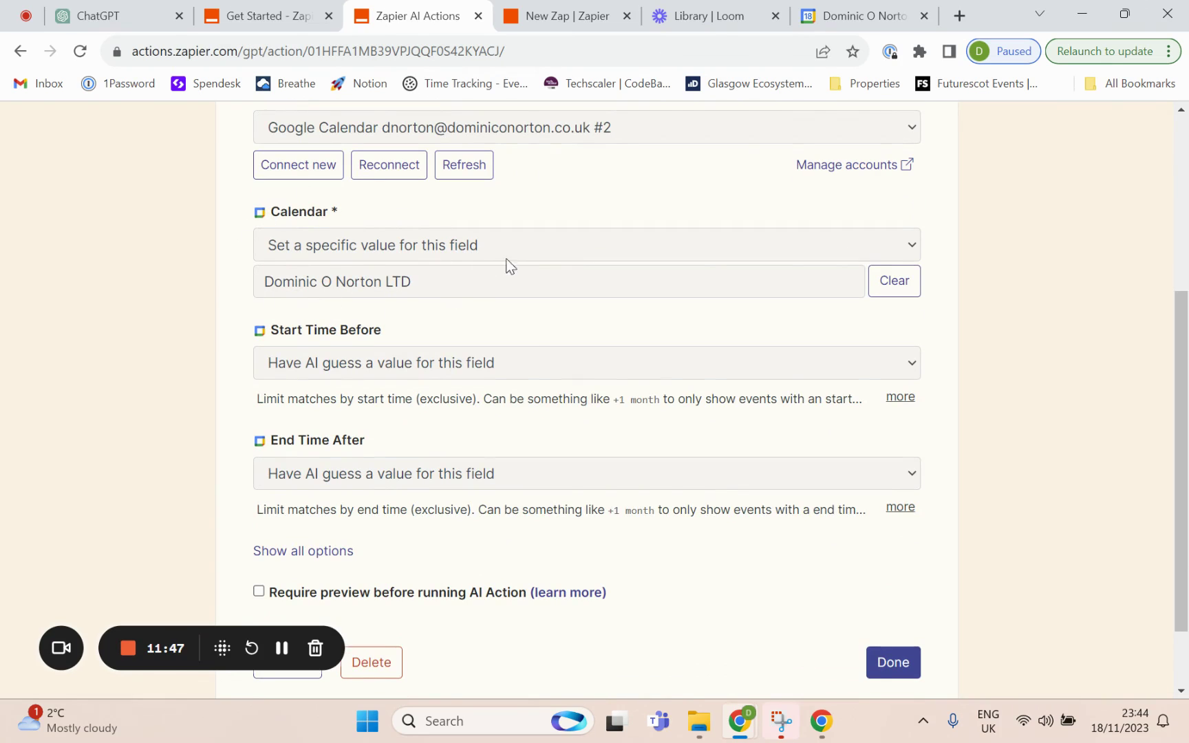
scroll(535, 347, "down", 1)
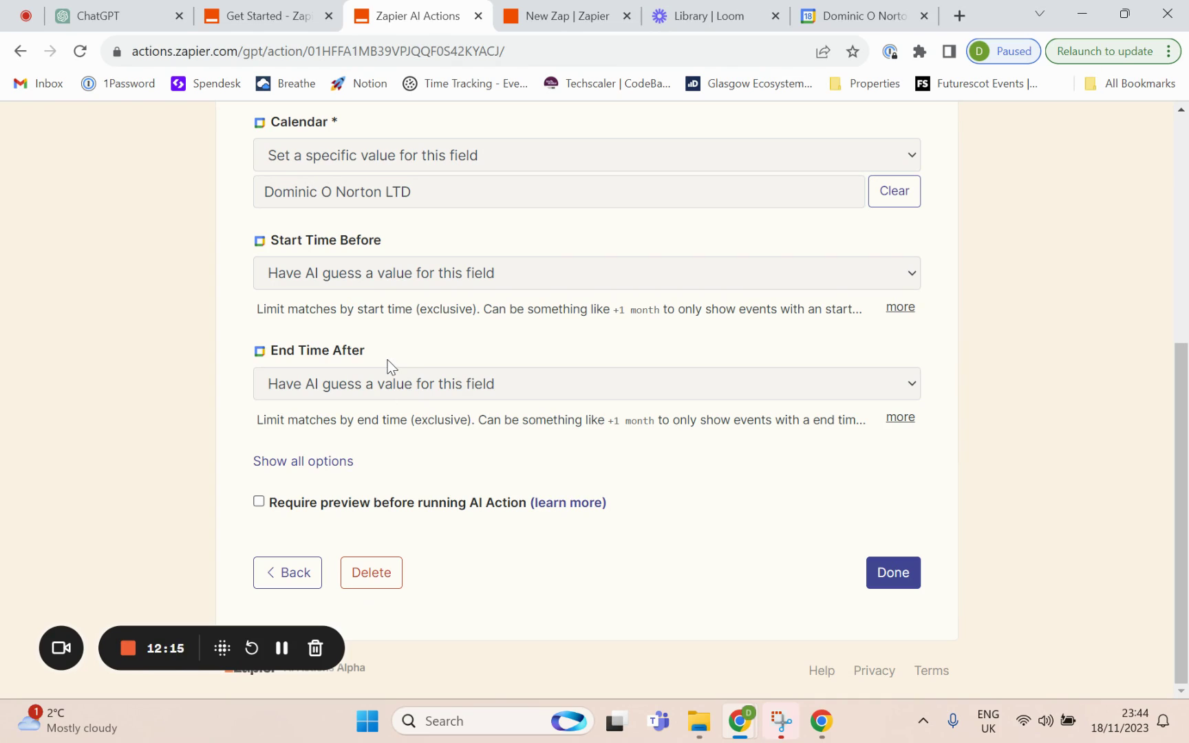
- Save the Find Event action with its calendar fixed and times left to AI
left_click(889, 584)
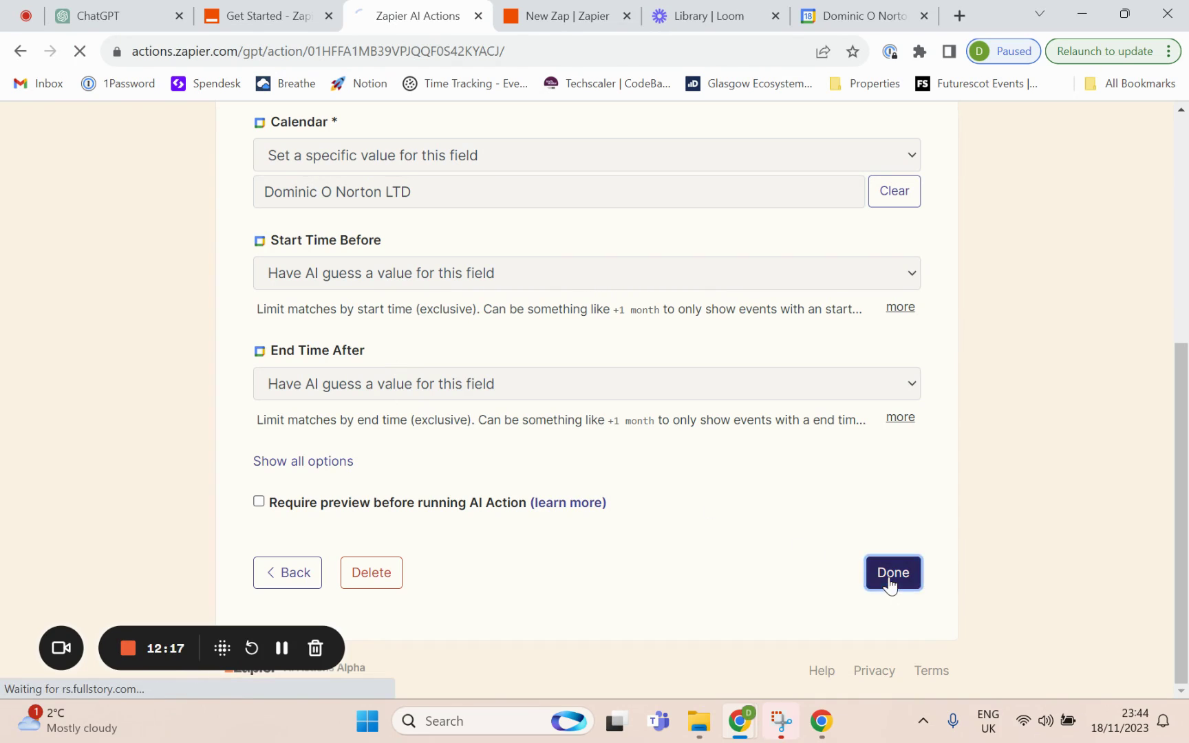